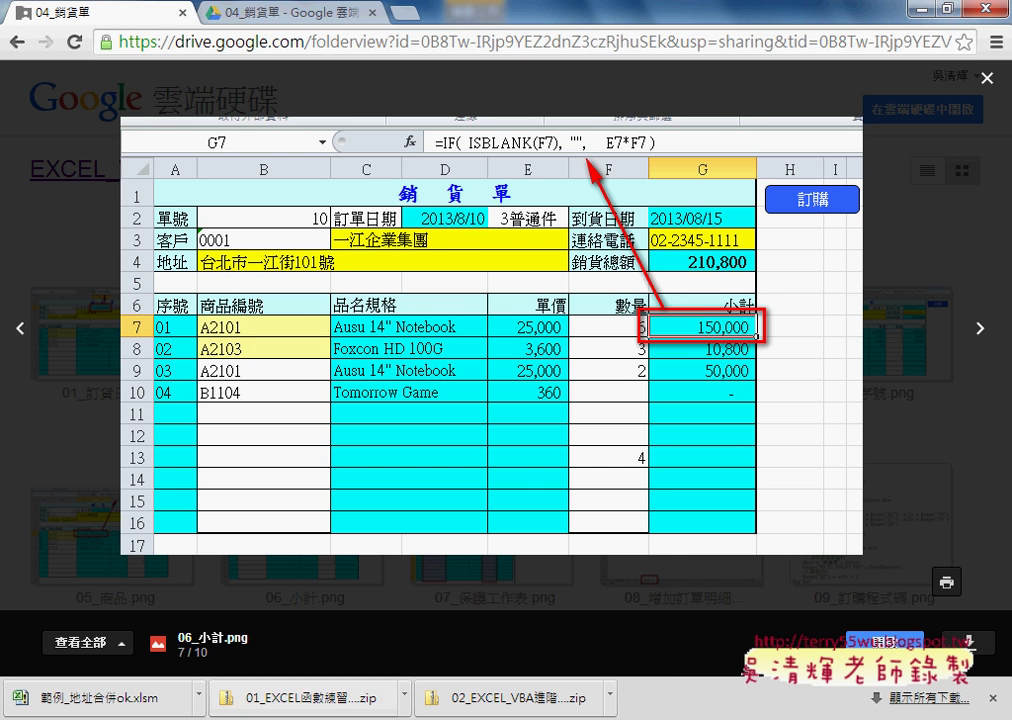
Bring the 完成ex-09-銷貨單OK workbook to the front from the taskbar.
mouse_move(340, 714)
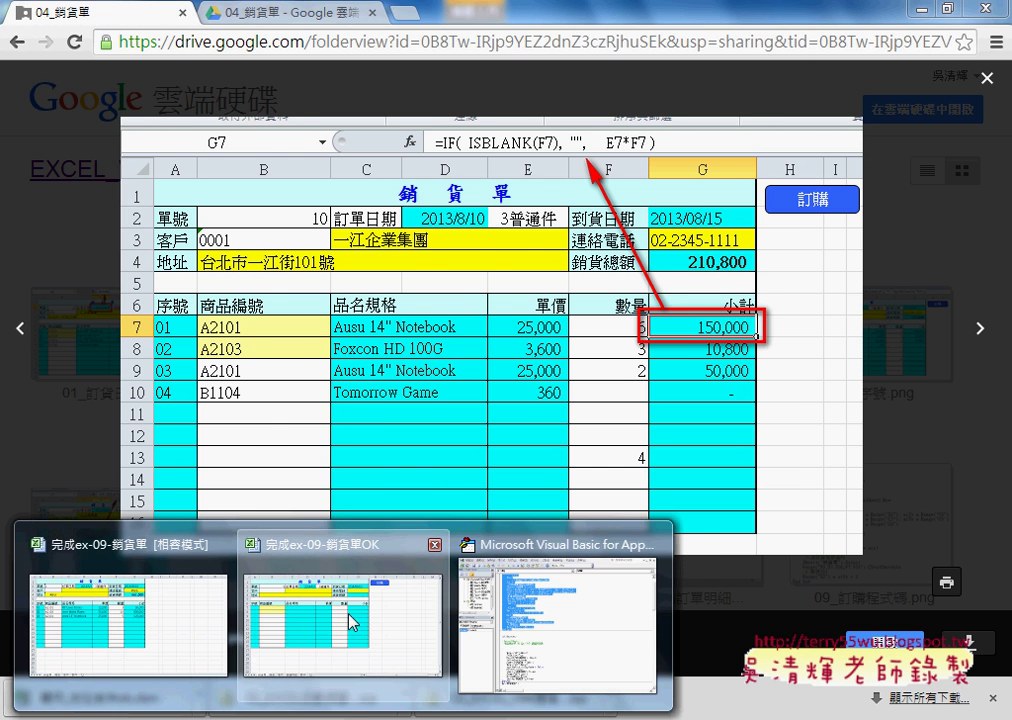
click(350, 618)
Give quantity cells F7:F16 a list validation sourced from 1,2,3,4,5,6,7,8,9,10.
drag(492, 343, 486, 537)
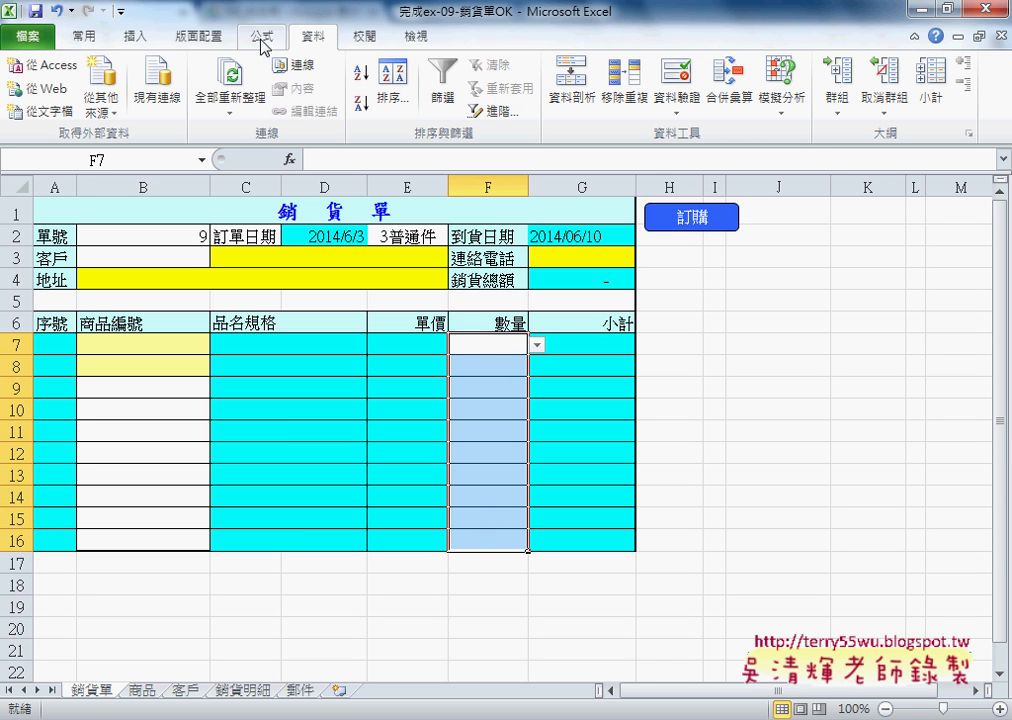
click(675, 73)
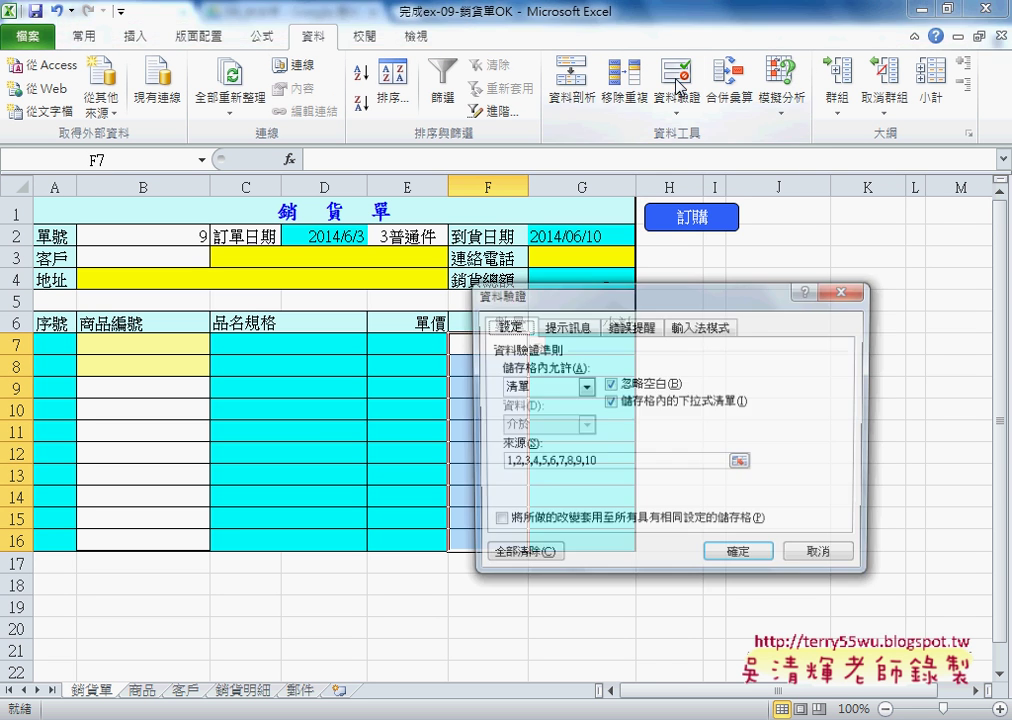
drag(611, 464, 490, 468)
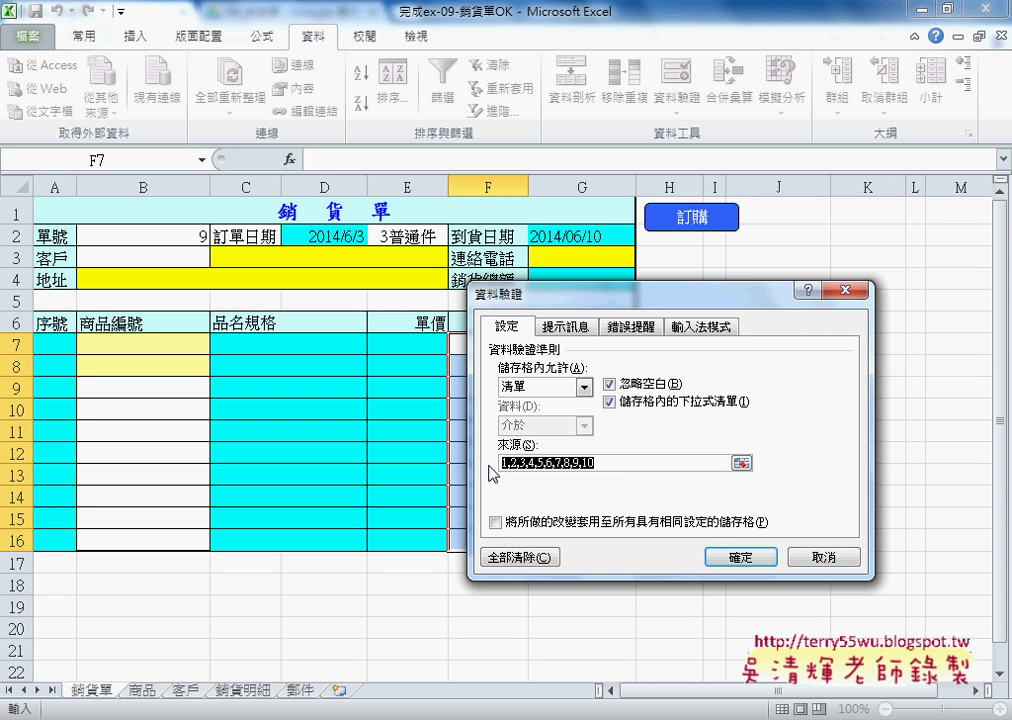
drag(573, 294, 695, 257)
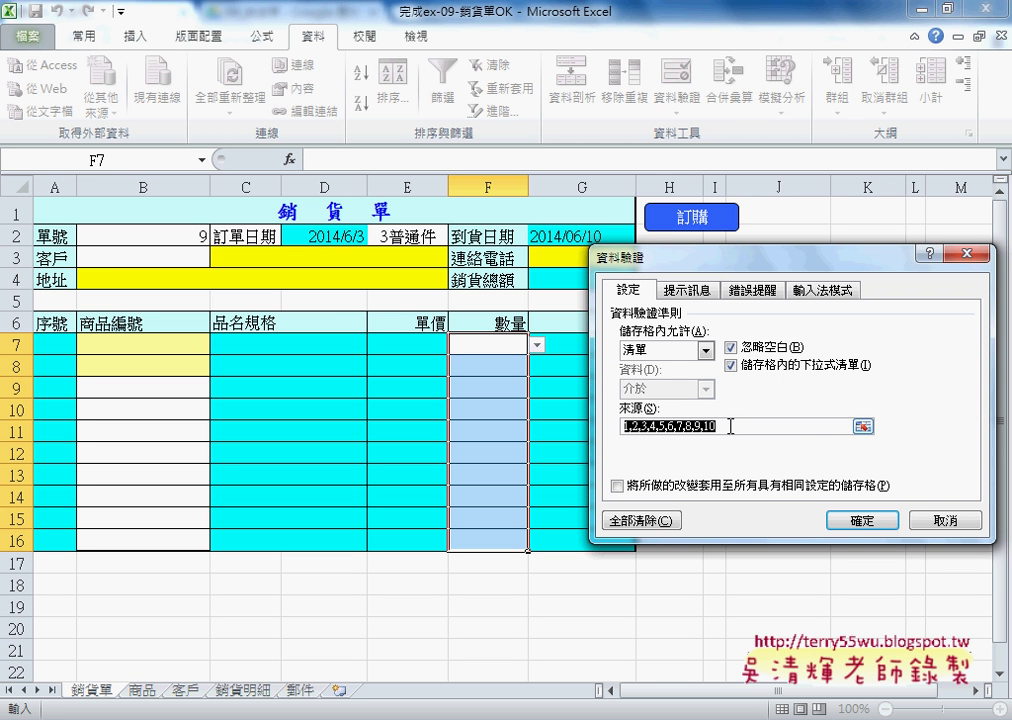
click(862, 520)
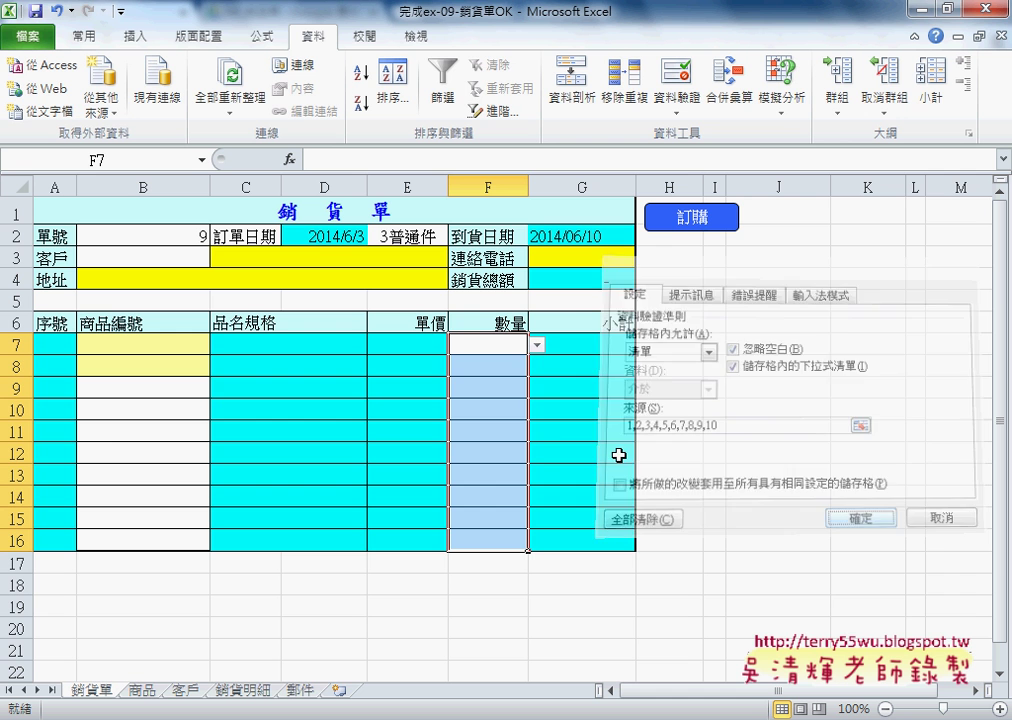
Choose product A1103 in B7 and inspect the A7, C7 and E7 lookup formulas.
click(537, 345)
click(202, 344)
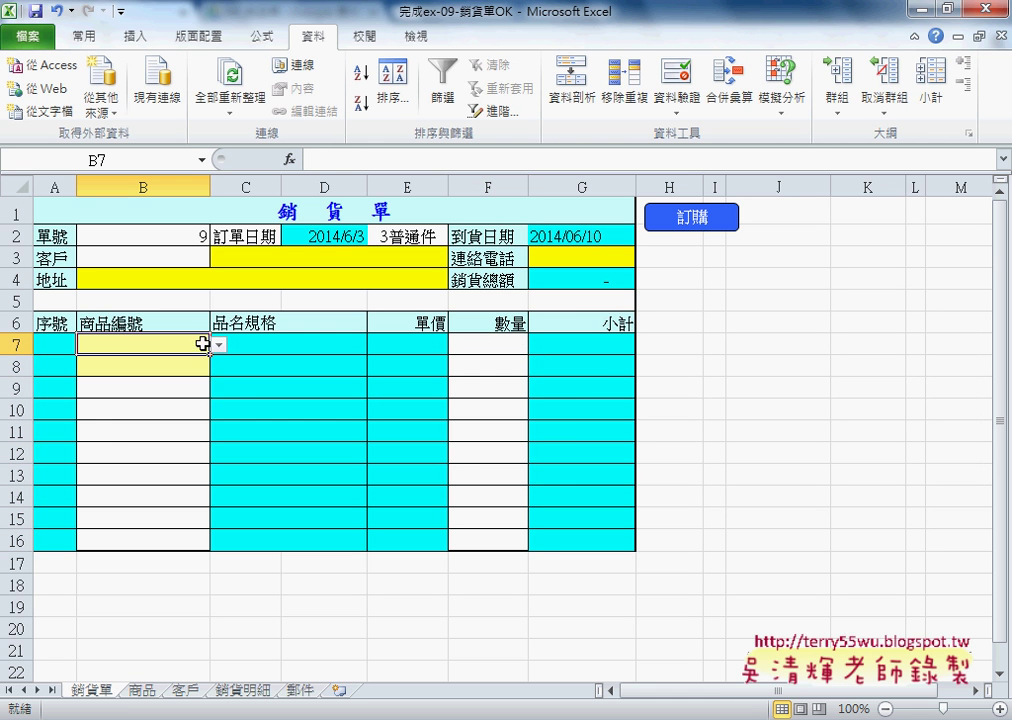
click(218, 344)
click(181, 376)
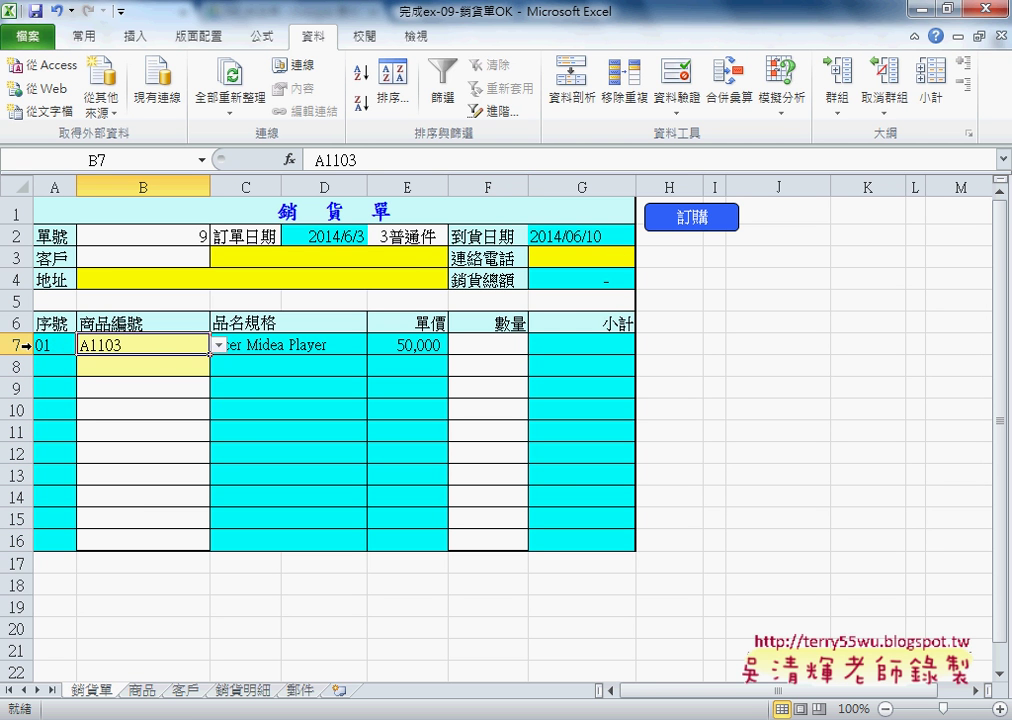
click(48, 344)
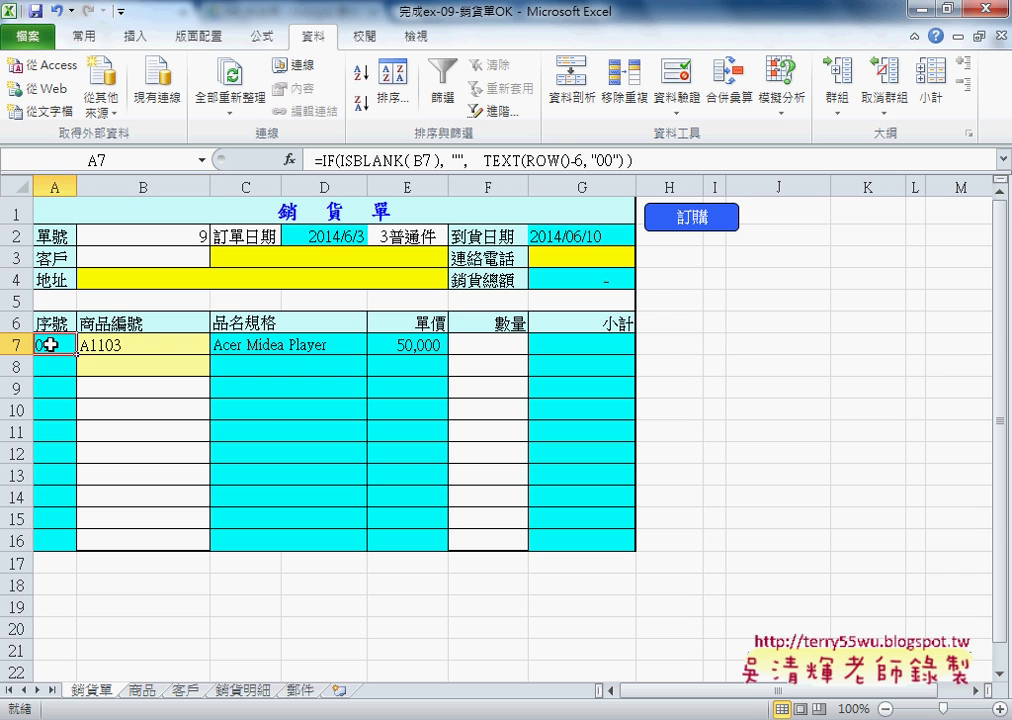
click(265, 346)
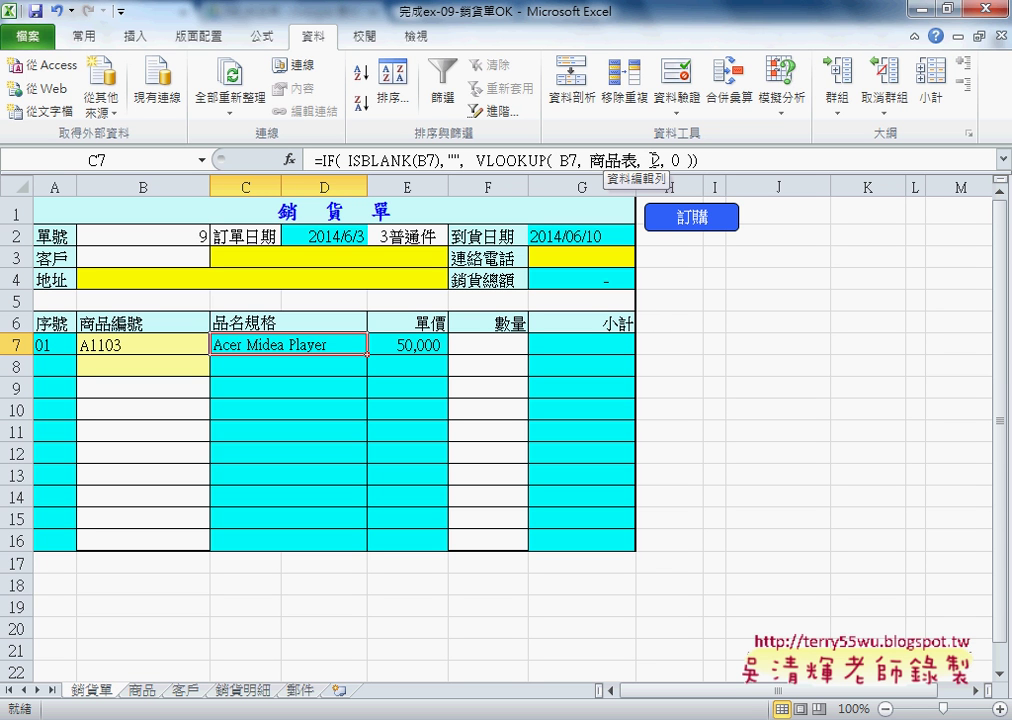
click(400, 346)
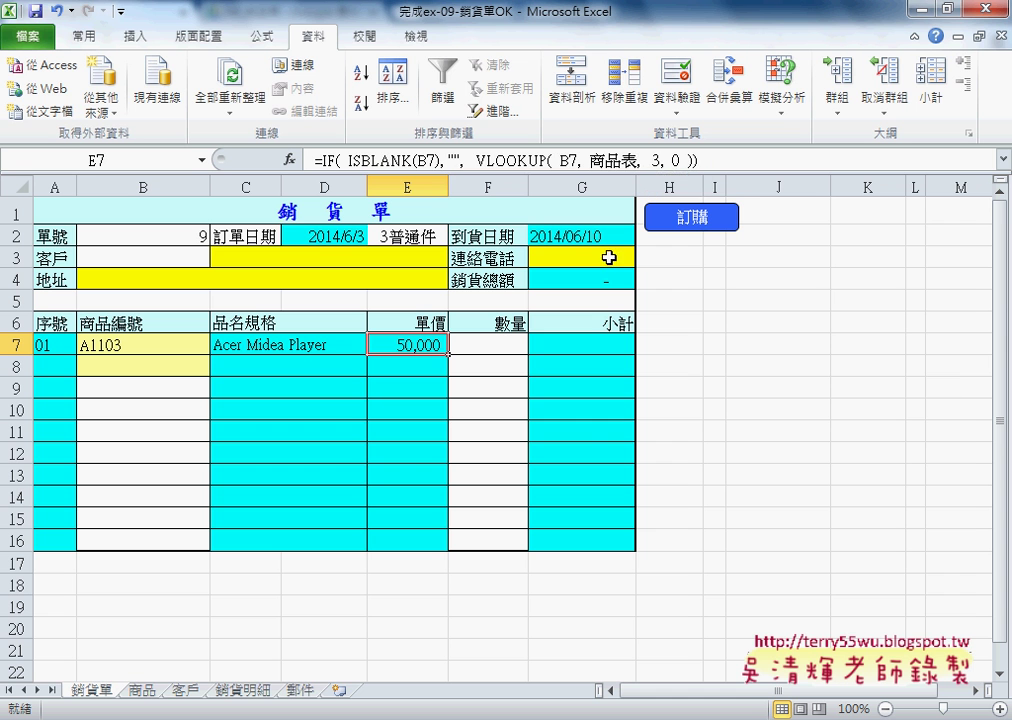
Set F7's quantity to 5 and show G7's subtotal formula giving 250,000.
click(512, 344)
click(537, 345)
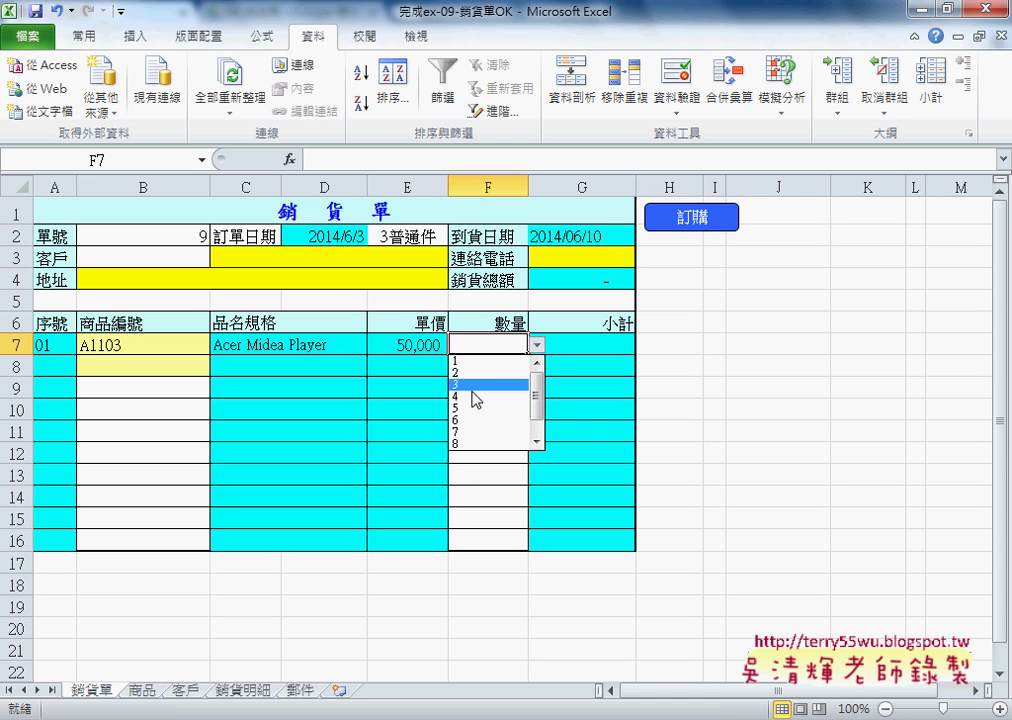
click(481, 409)
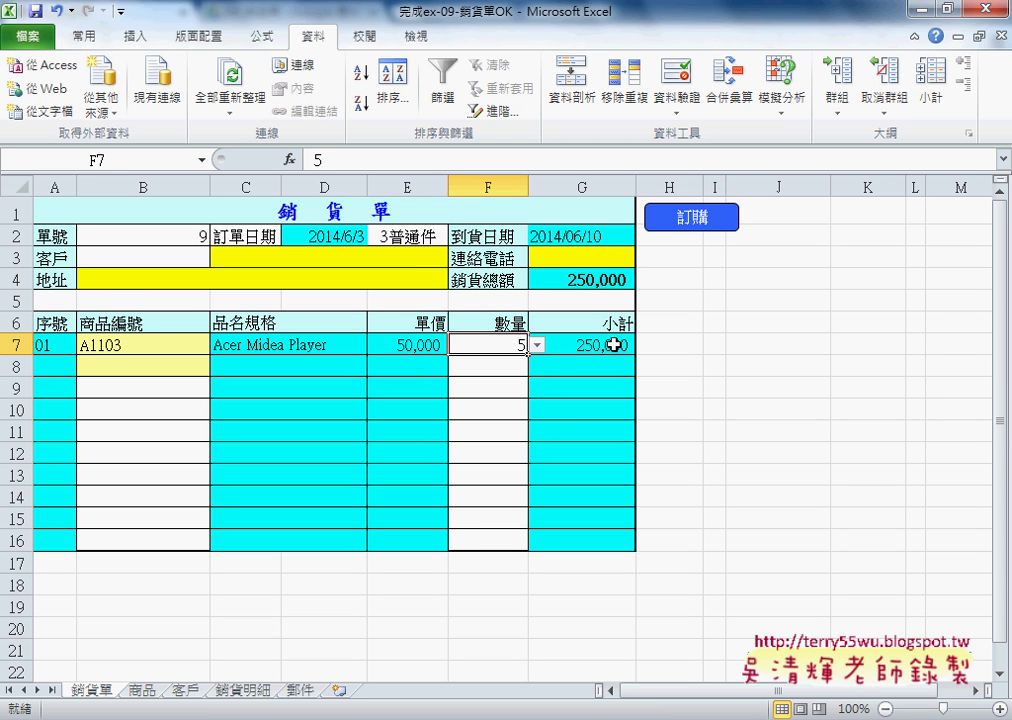
key(ctrl+shift+d)
mouse_move(630, 357)
mouse_down()
mouse_move(580, 357)
mouse_move(628, 357)
mouse_up()
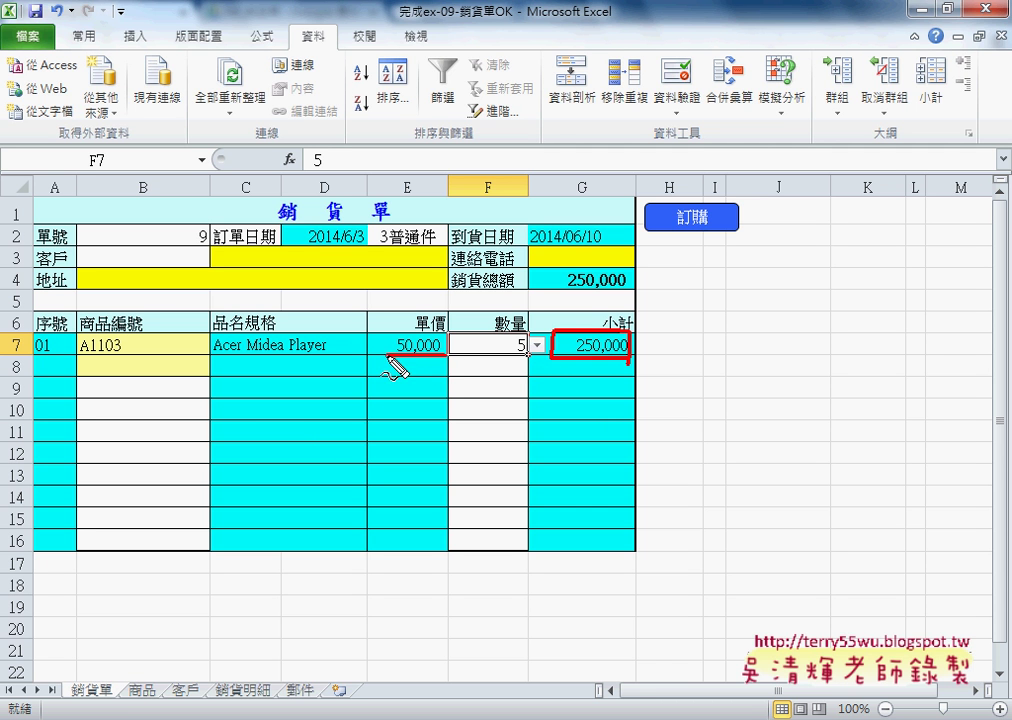
drag(432, 337, 434, 371)
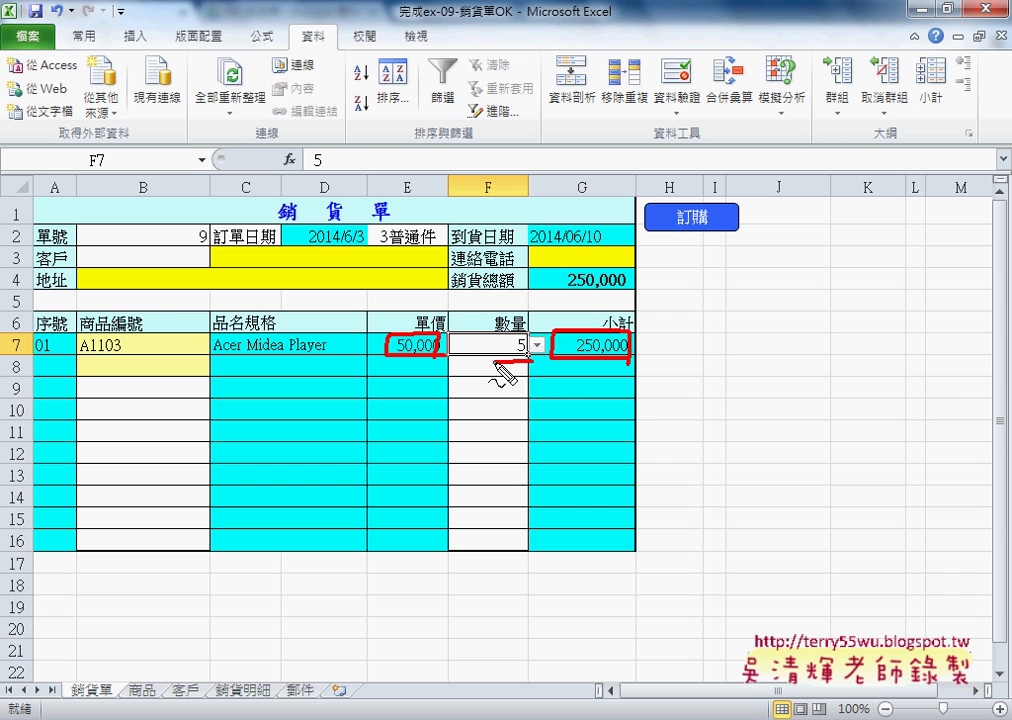
drag(496, 342, 529, 343)
key(Escape)
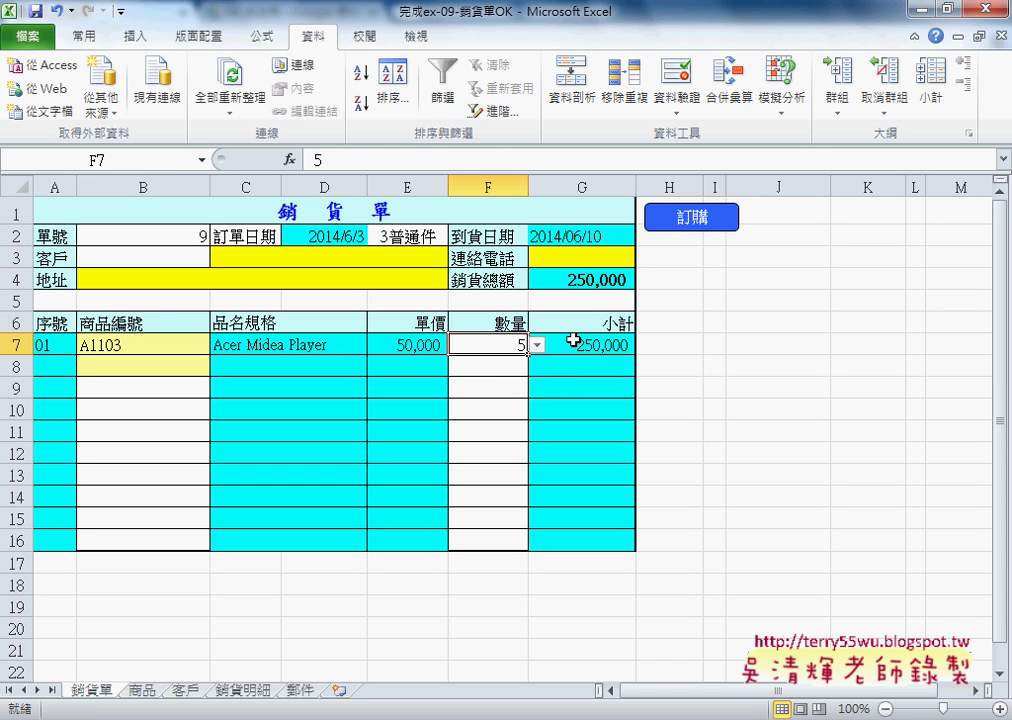
click(590, 345)
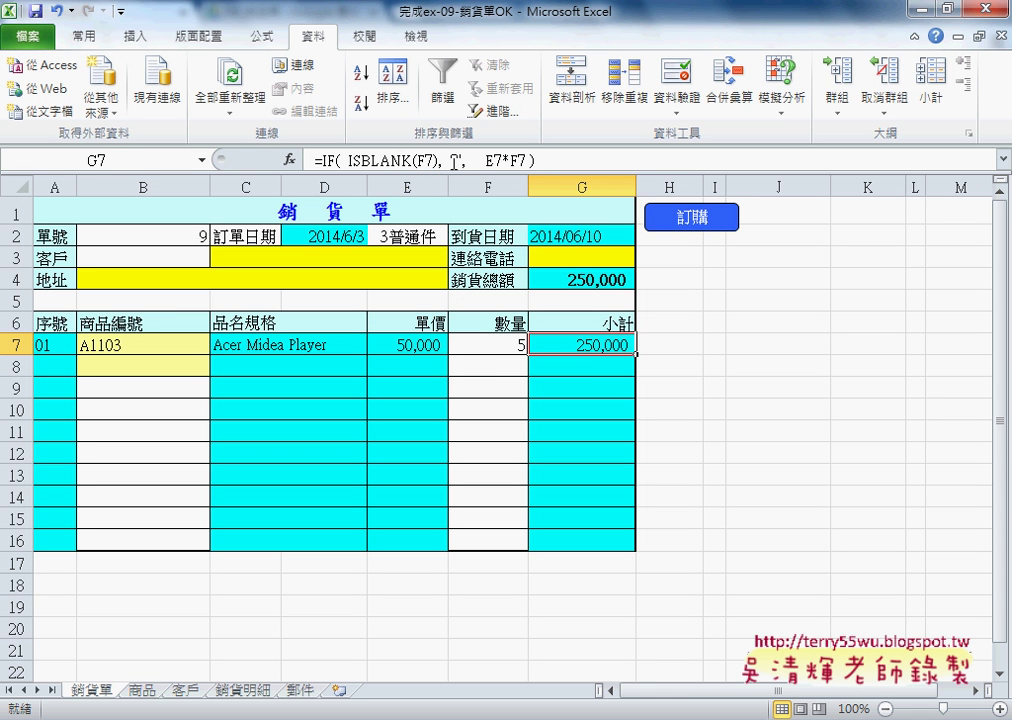
Review the empty-quotes part of G7's subtotal formula and commit it.
click(450, 160)
drag(458, 160, 464, 160)
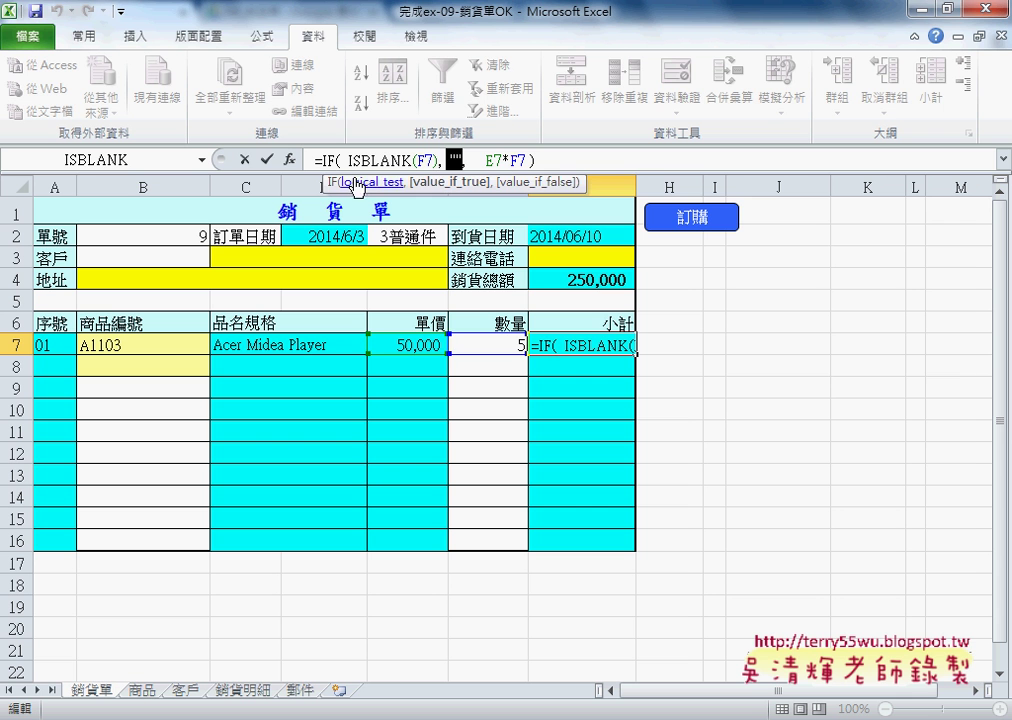
click(266, 159)
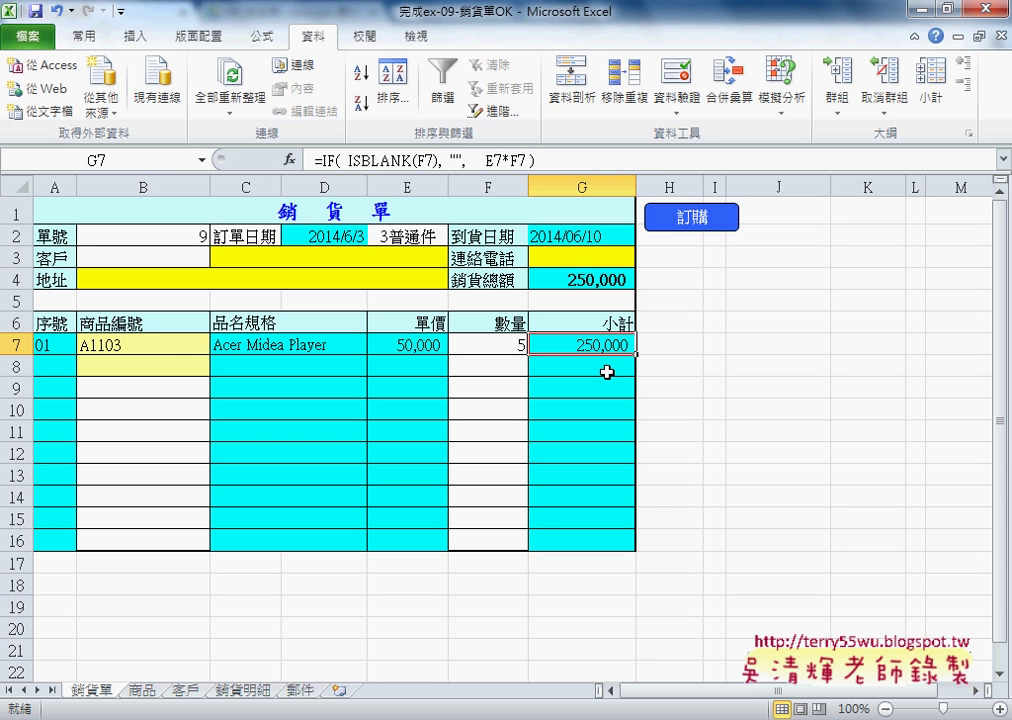
Enter product A1103 with quantity 4 on row 8, raising the total to 450,000.
click(203, 367)
click(218, 367)
click(199, 395)
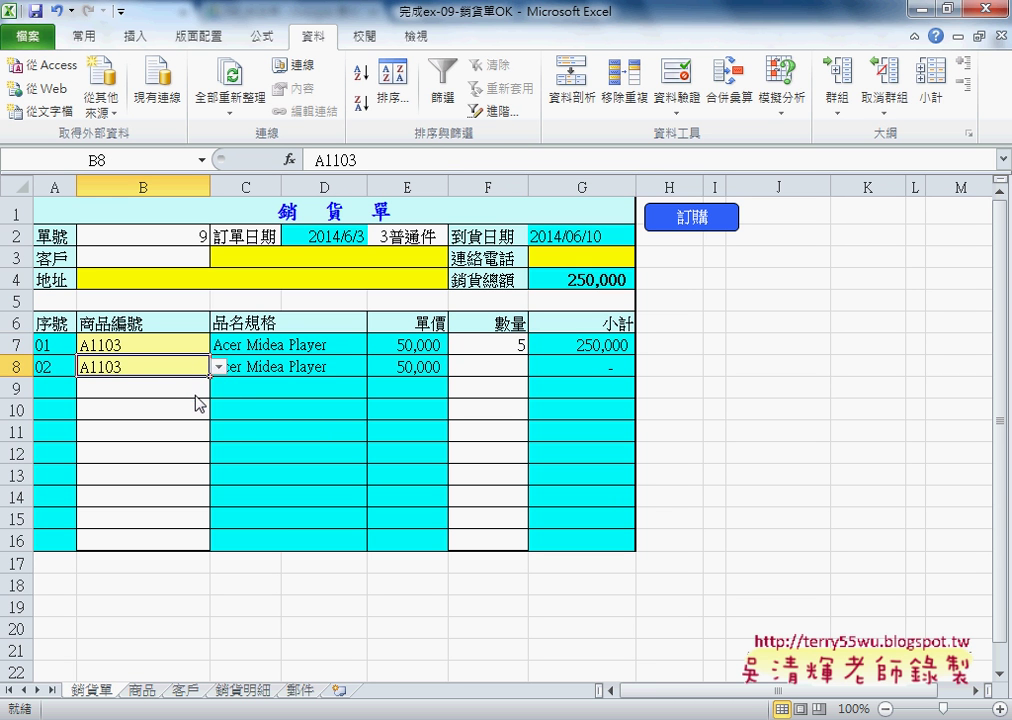
click(488, 367)
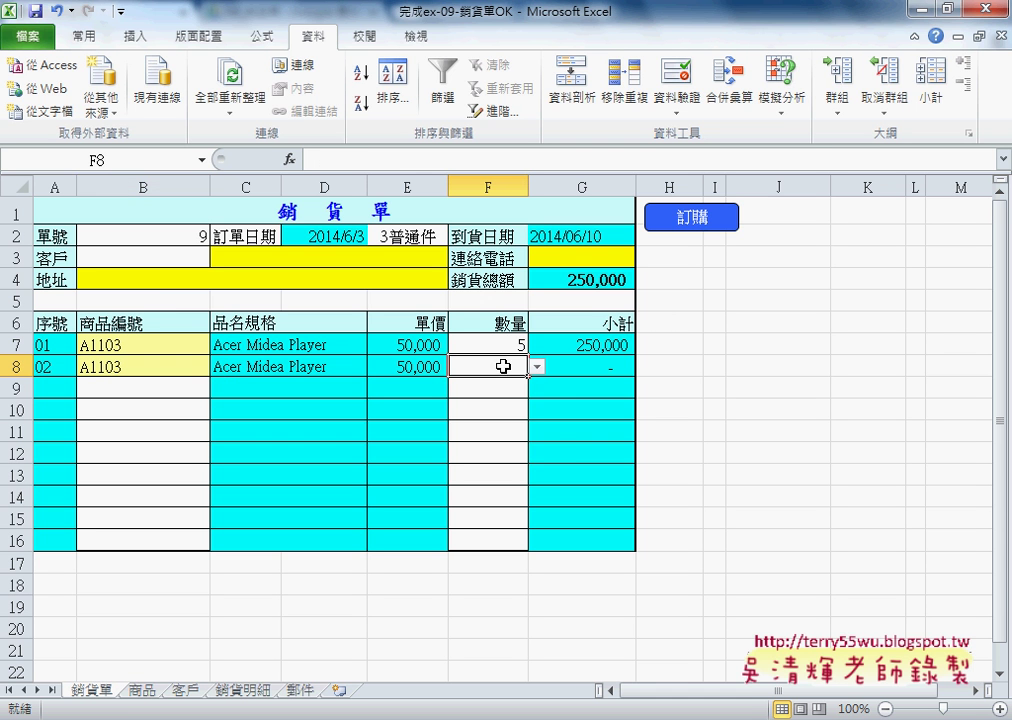
click(537, 367)
click(517, 420)
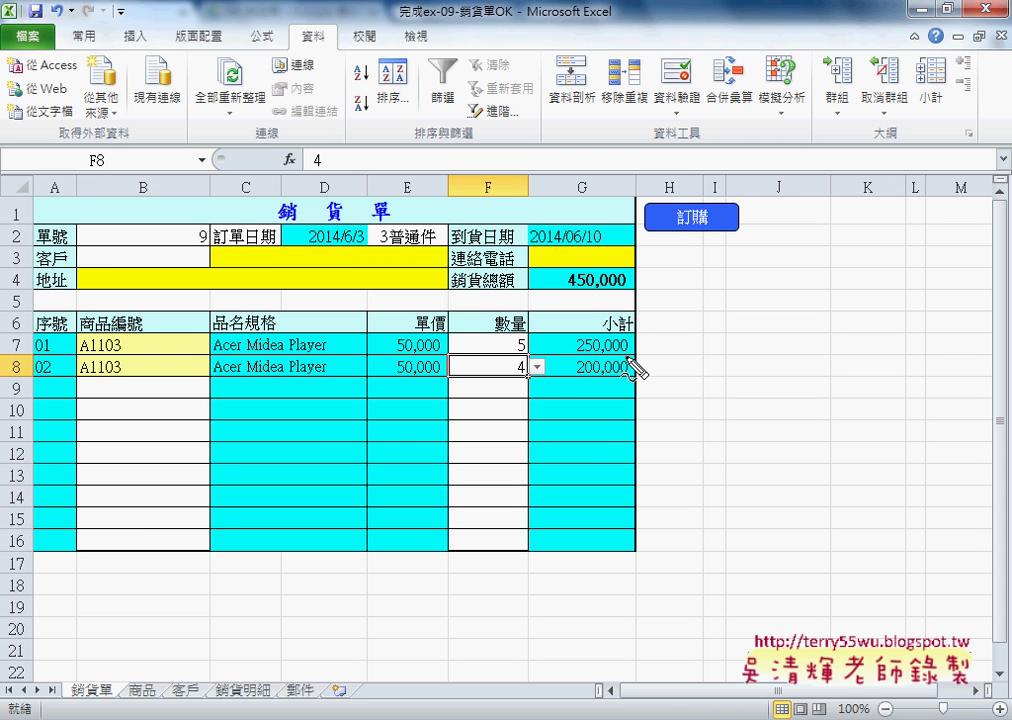
mouse_move(600, 338)
mouse_down()
mouse_move(669, 364)
mouse_move(640, 294)
mouse_move(648, 296)
mouse_up()
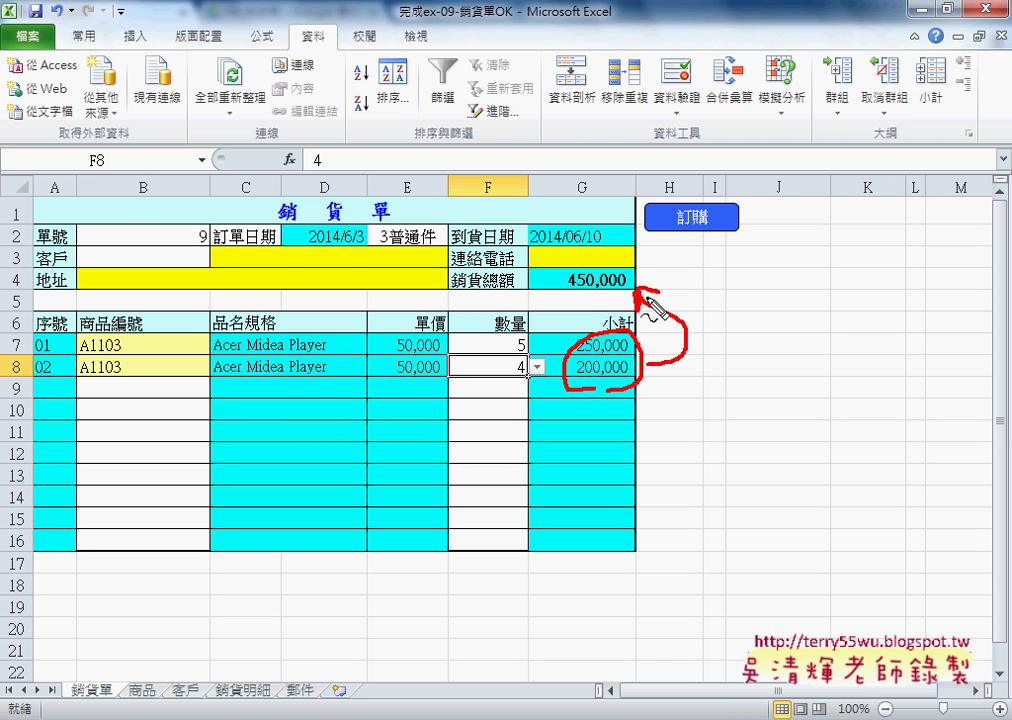
key(Escape)
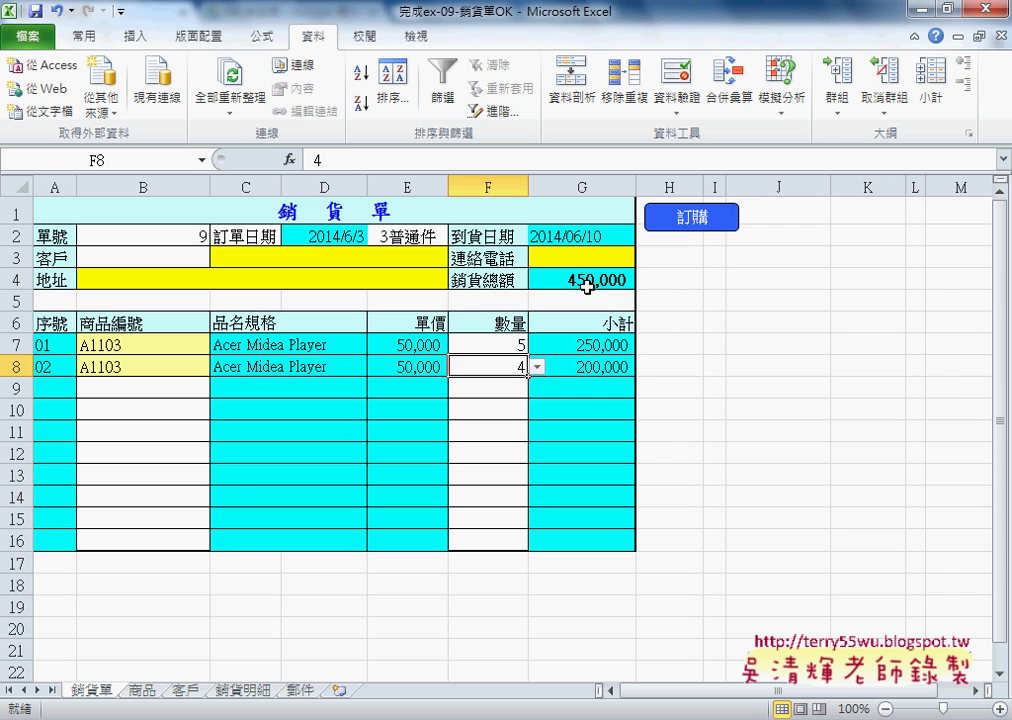
Show G4's =SUM(G7:G16) total and highlight input ranges B2:B3, B7:B16 and F7:F15.
click(587, 286)
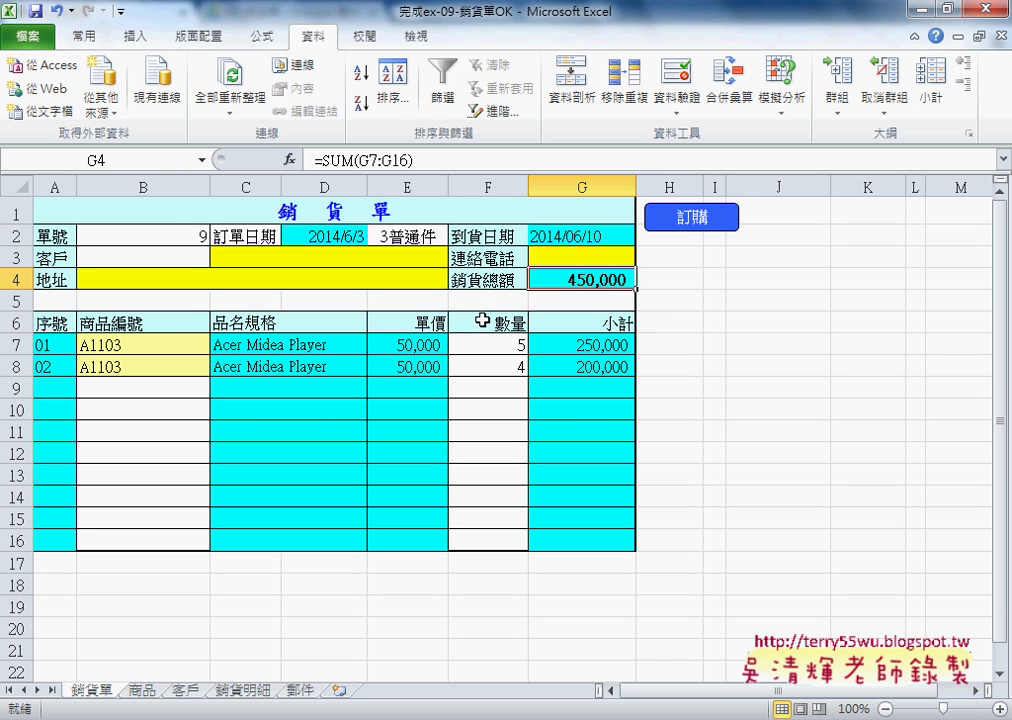
click(155, 343)
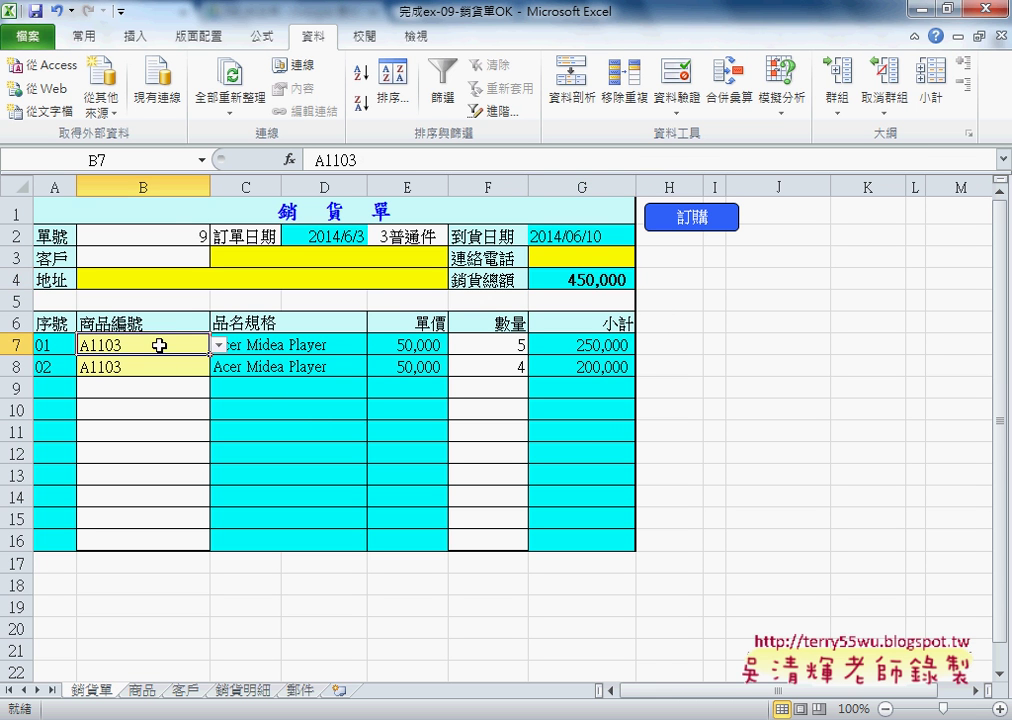
click(187, 254)
drag(181, 232, 177, 261)
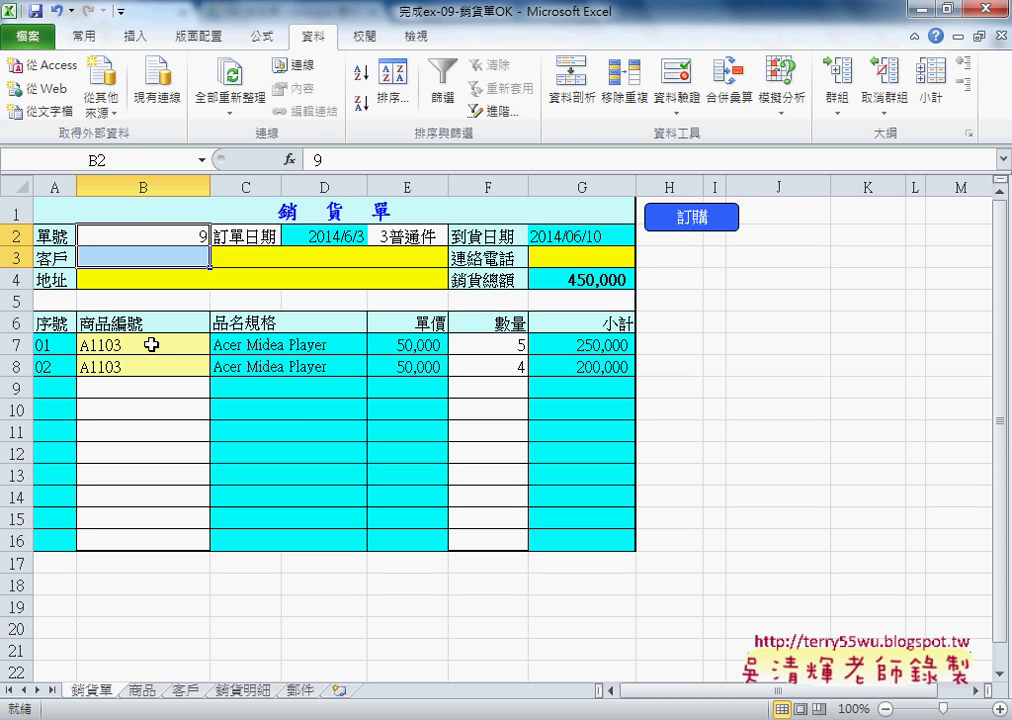
drag(150, 344, 149, 542)
drag(501, 344, 486, 529)
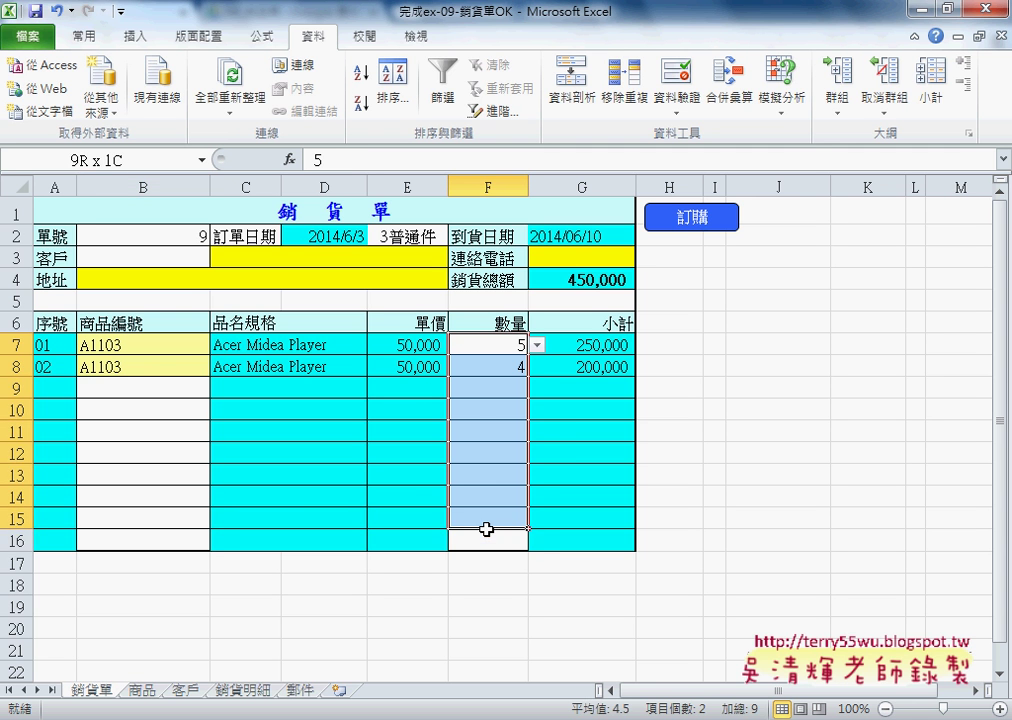
drag(174, 241, 172, 257)
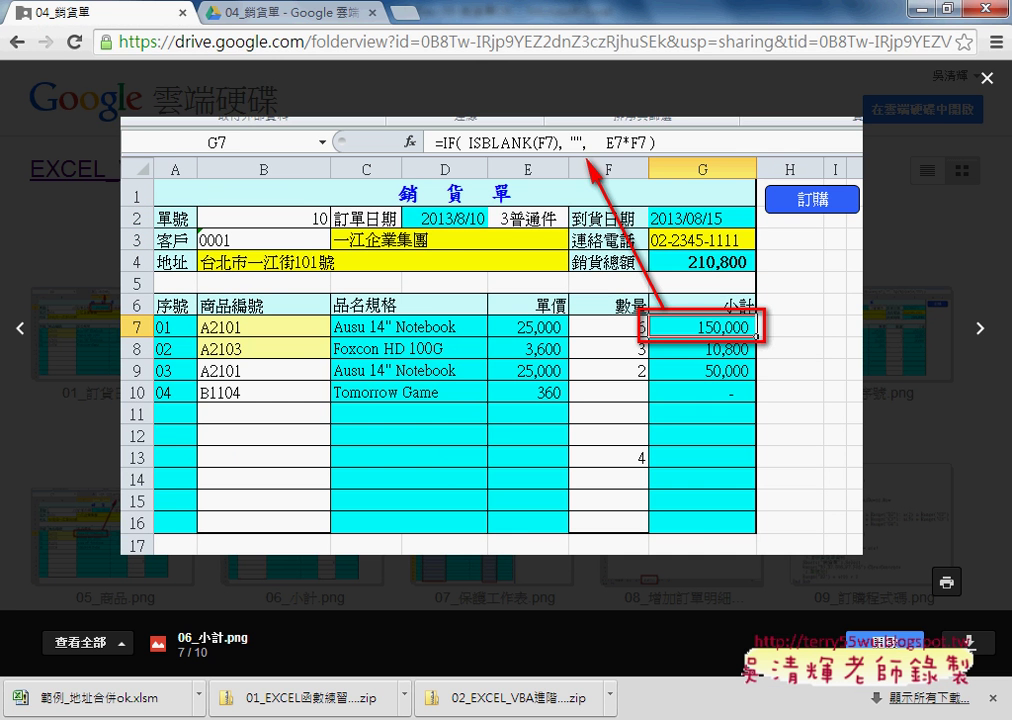
View 07_保護工作表.png in Drive, then bring the 完成ex-09-銷貨單 workbook forward.
click(979, 330)
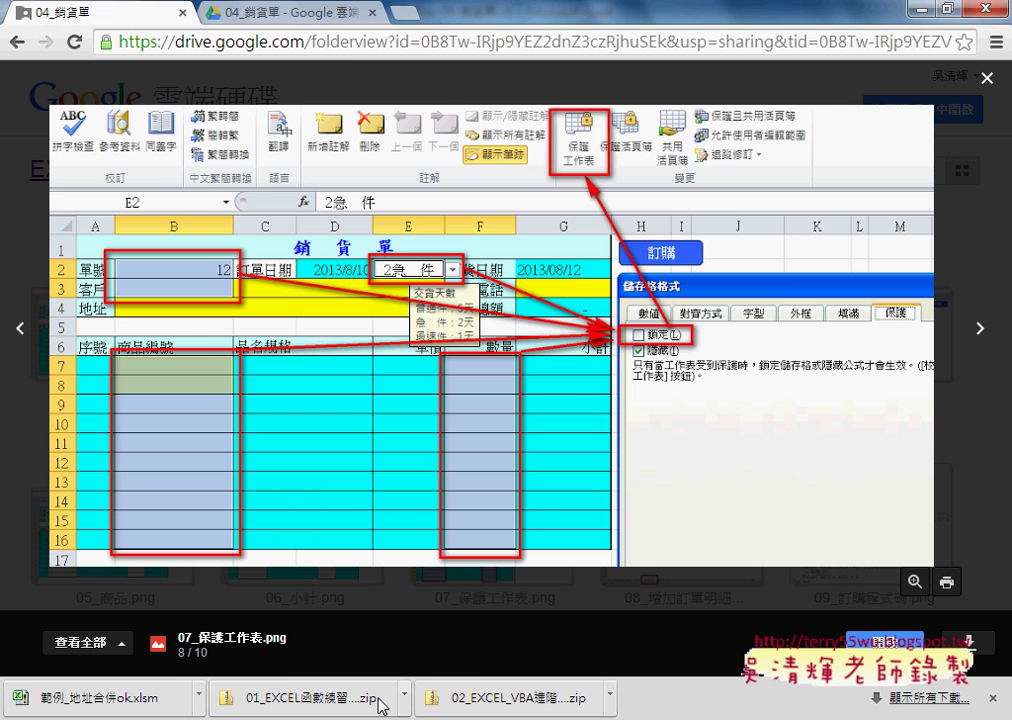
mouse_move(343, 712)
click(180, 620)
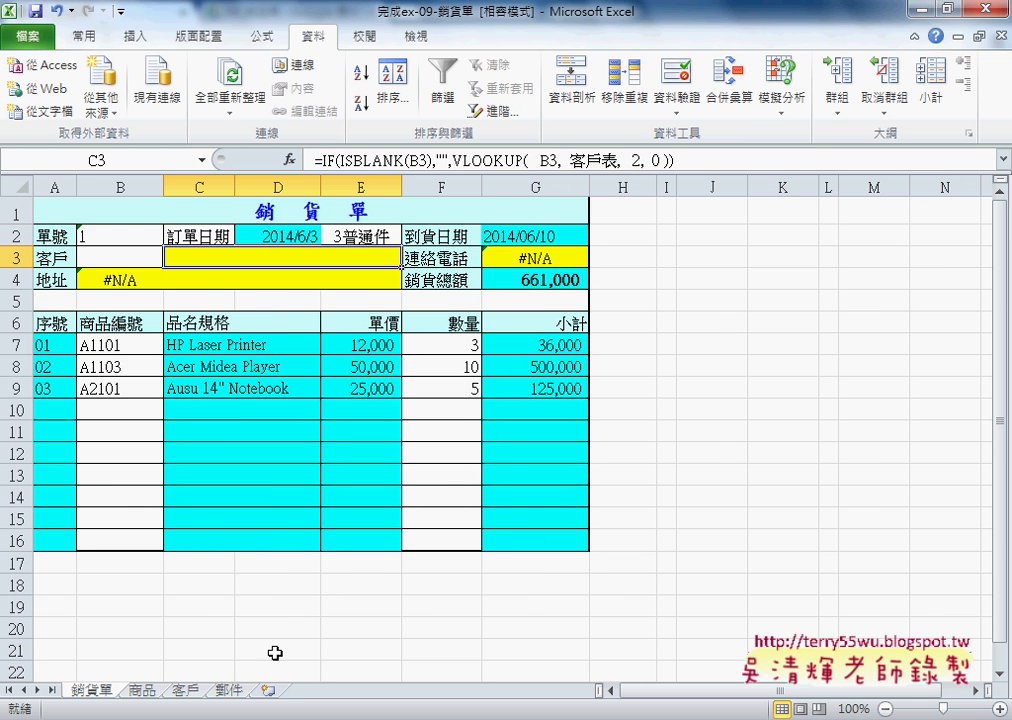
In 完成ex-09-銷貨單OK, clear 鎖定 in 儲存格格式 > 保護 for the whole sheet.
mouse_move(343, 712)
click(368, 680)
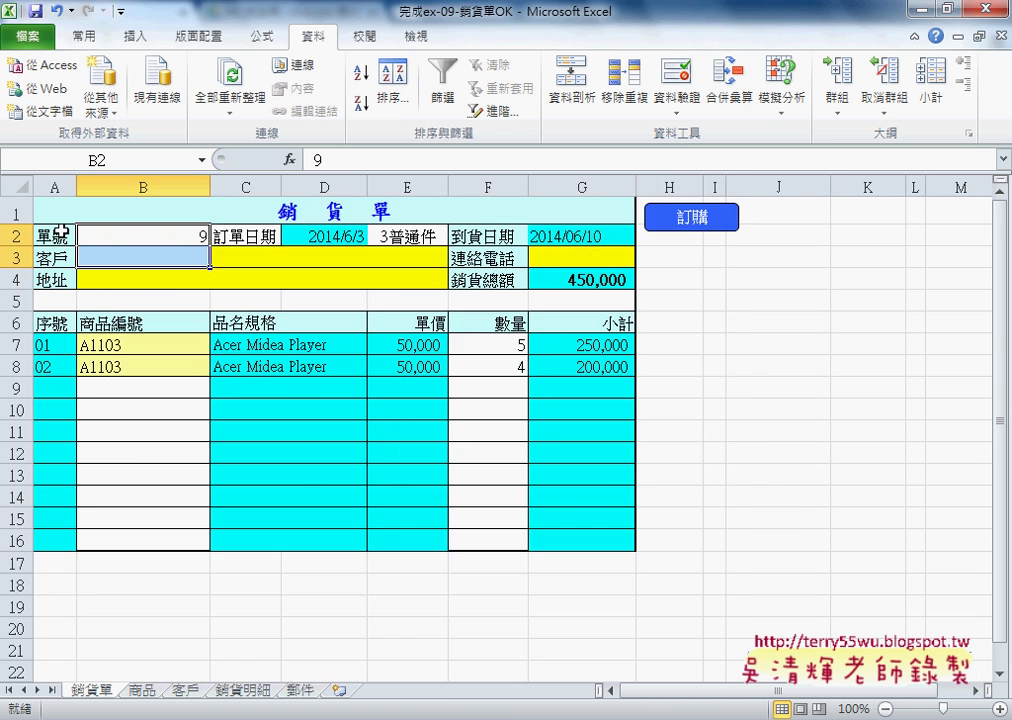
click(18, 186)
right_click(155, 257)
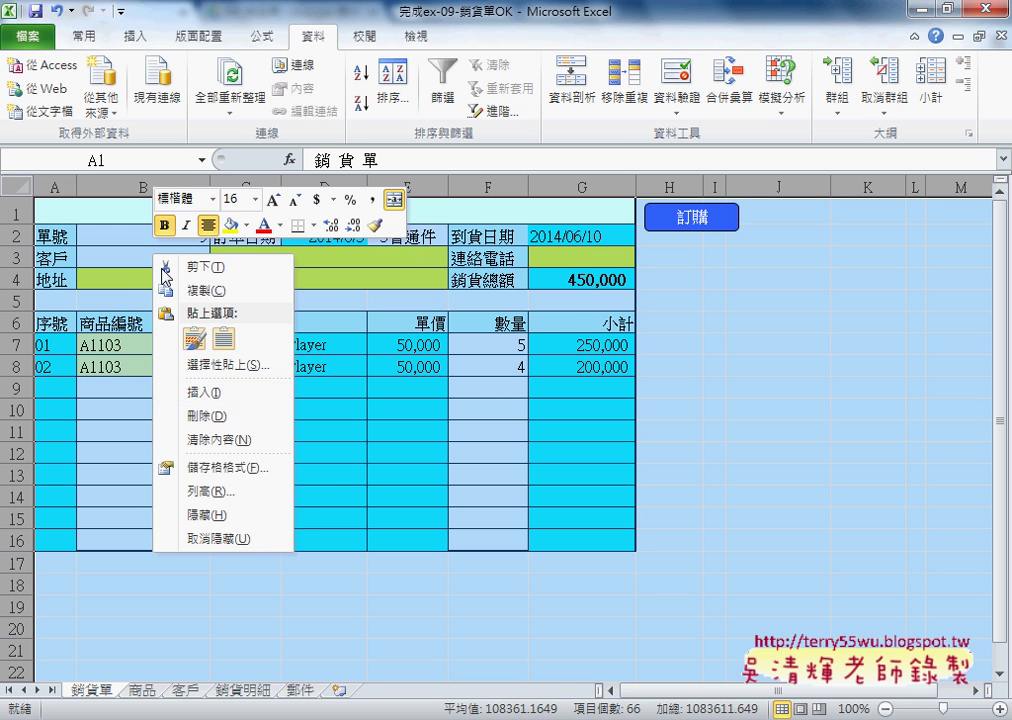
click(222, 470)
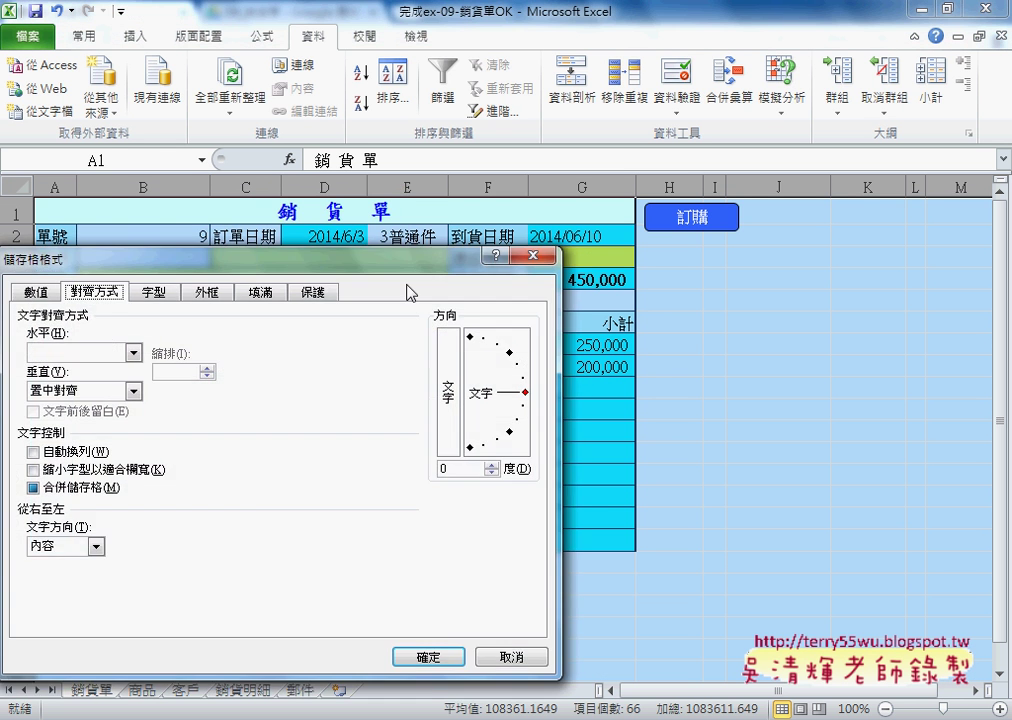
click(320, 294)
drag(290, 262, 476, 249)
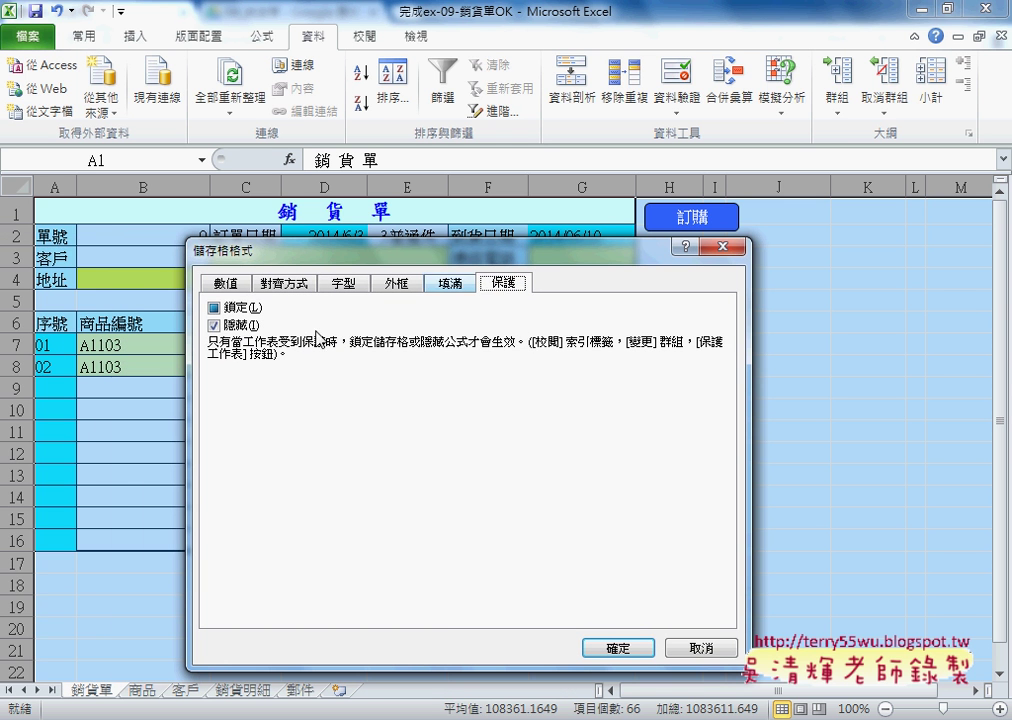
click(214, 309)
click(214, 309)
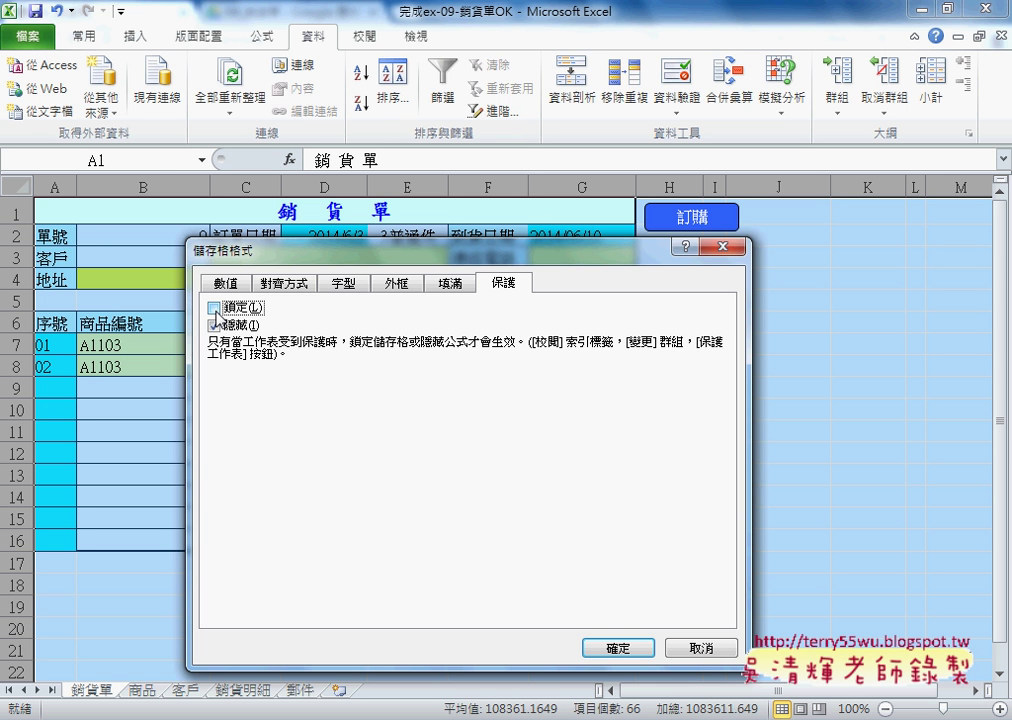
click(614, 647)
drag(176, 232, 167, 248)
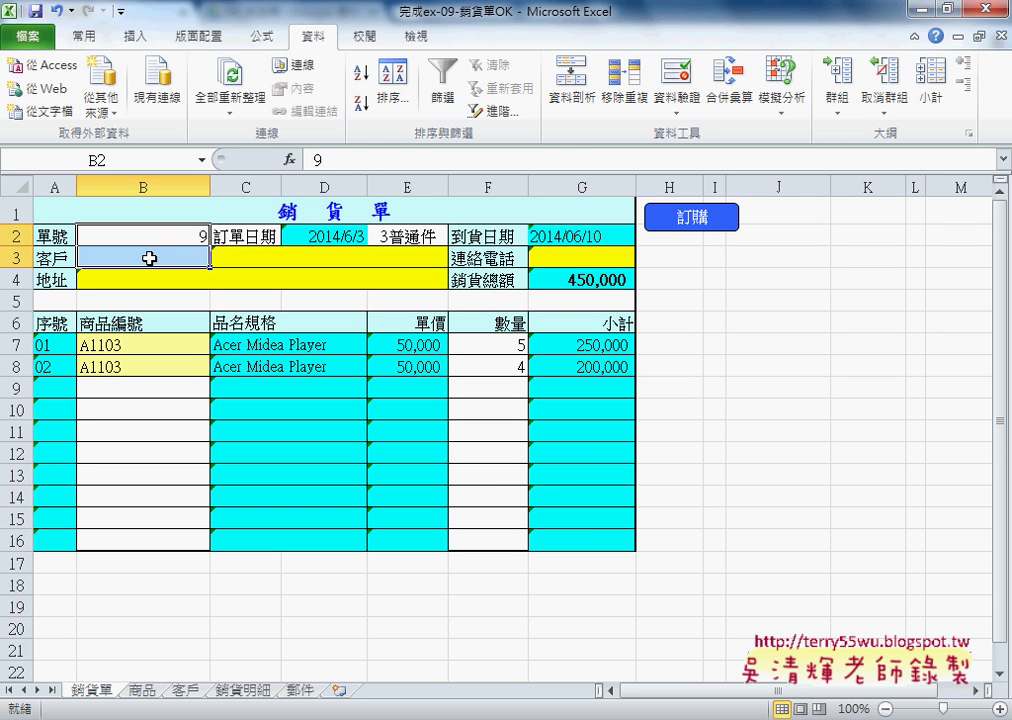
click(16, 187)
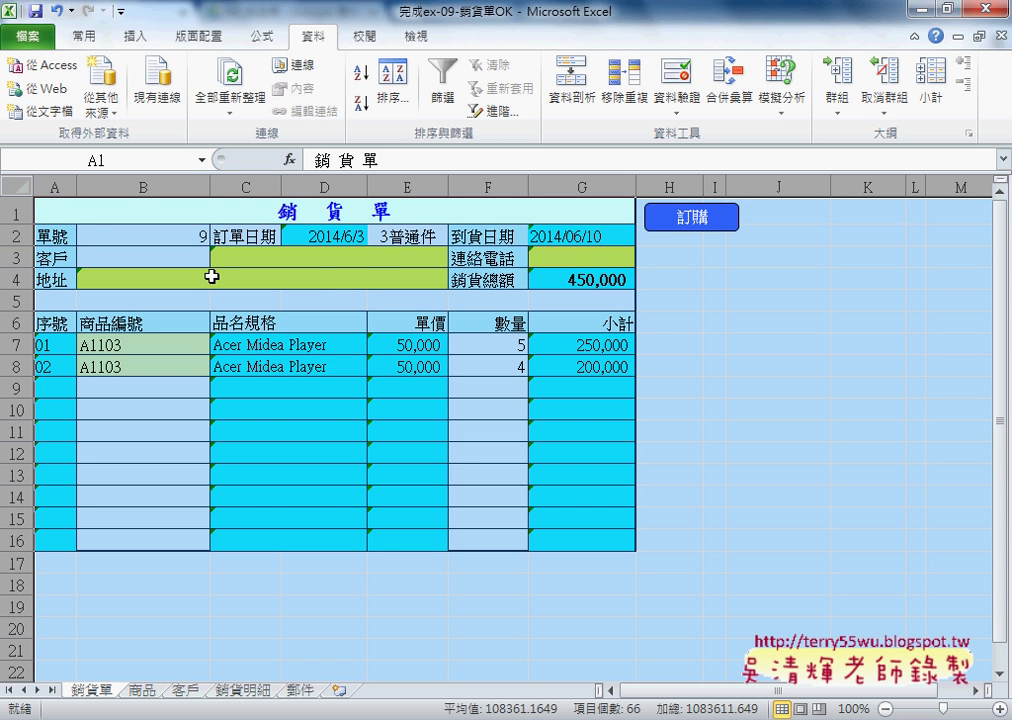
Re-check 鎖定 in 儲存格格式 > 保護 for every cell on 銷貨單.
right_click(321, 291)
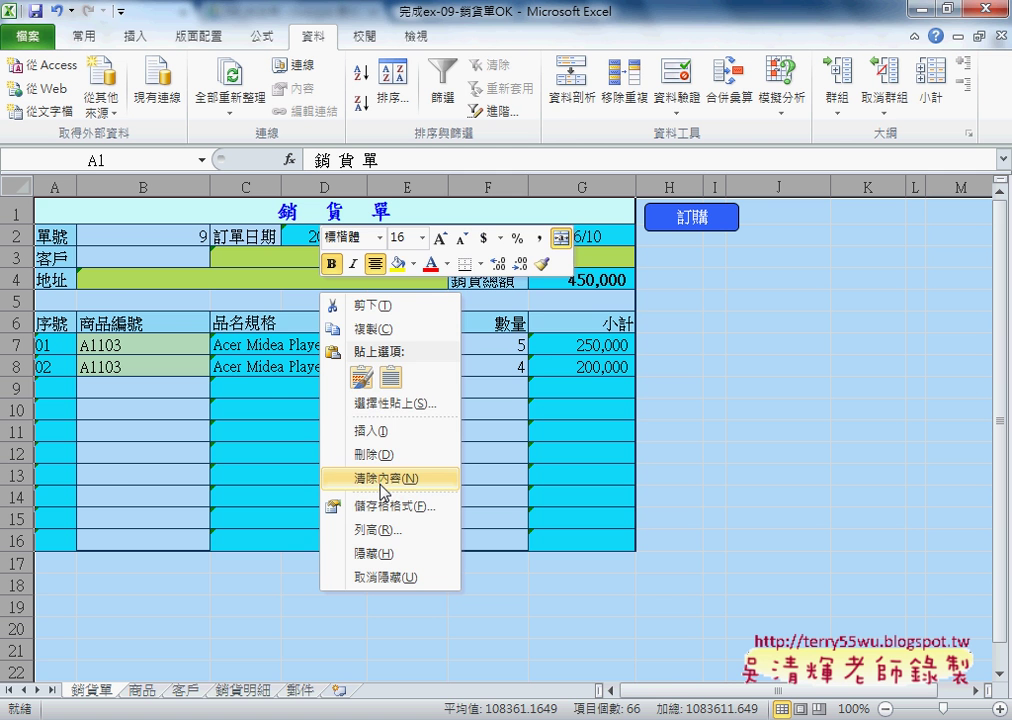
click(392, 506)
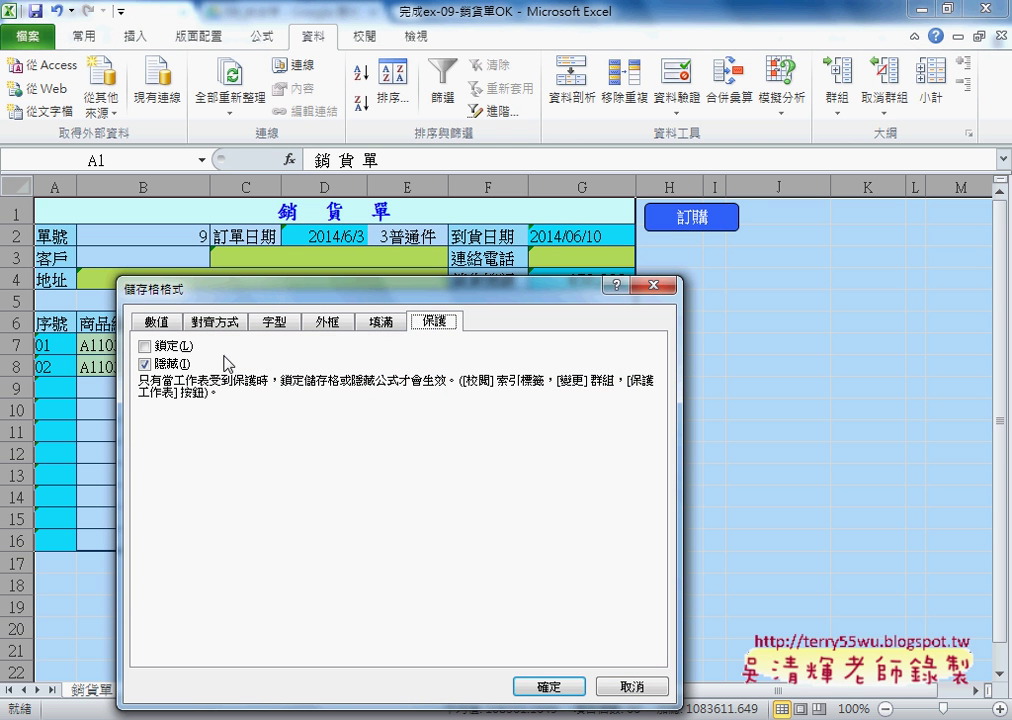
click(173, 343)
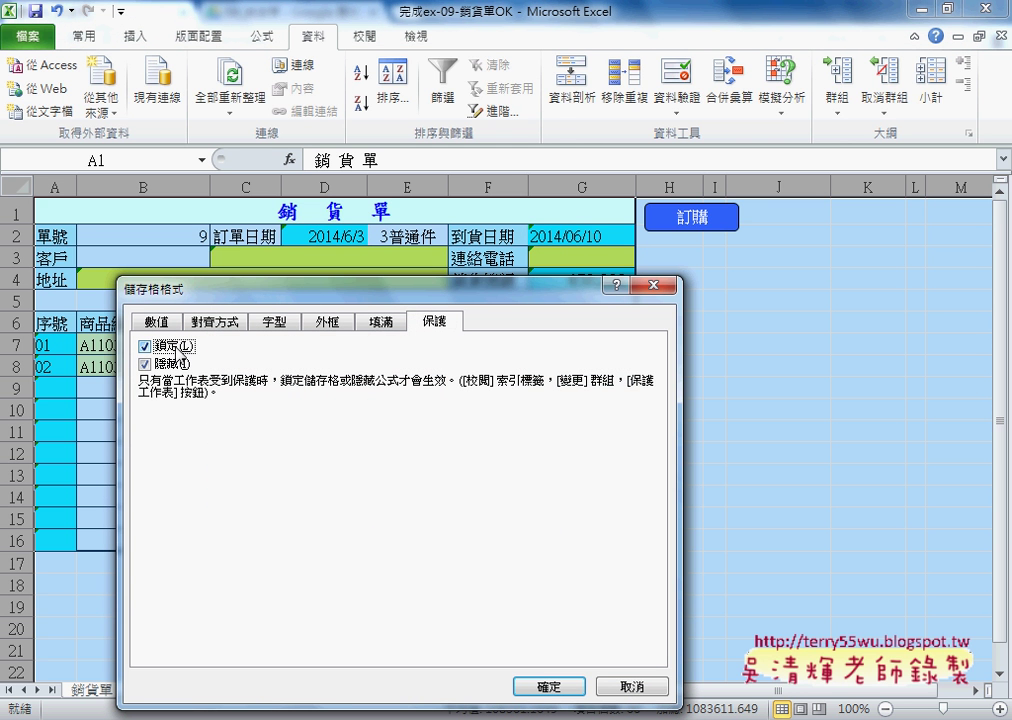
click(571, 684)
drag(181, 235, 181, 253)
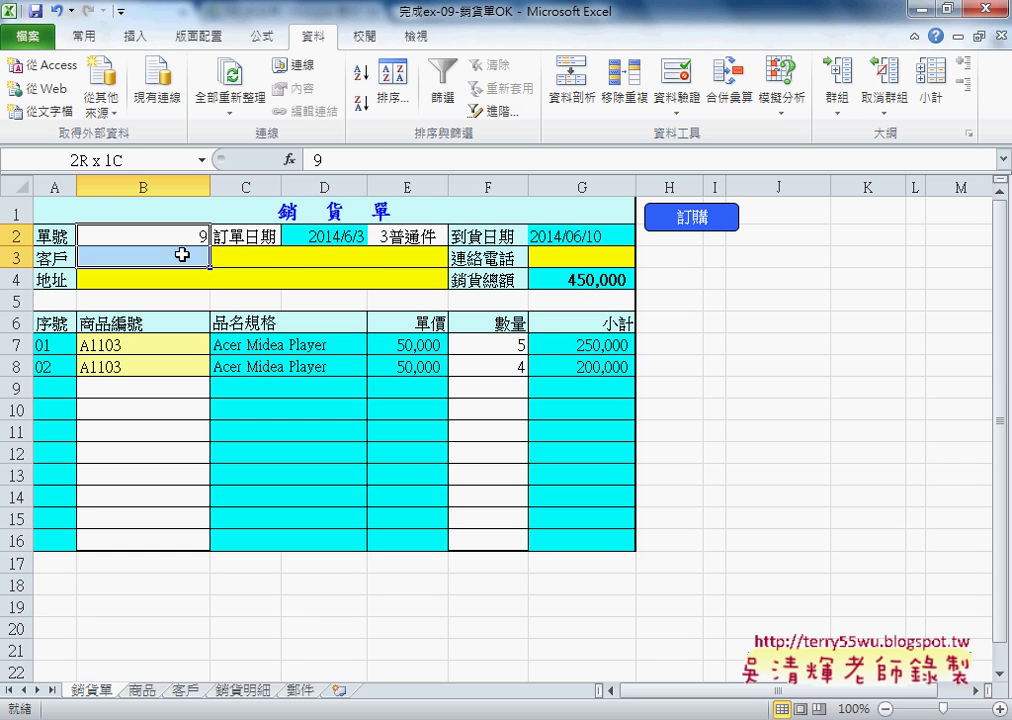
Clear 鎖定 on input cells B2:B3, E2, B7:B16 and F7:F17.
ctrl+click(390, 240)
ctrl+click(509, 345)
drag(509, 345, 488, 560)
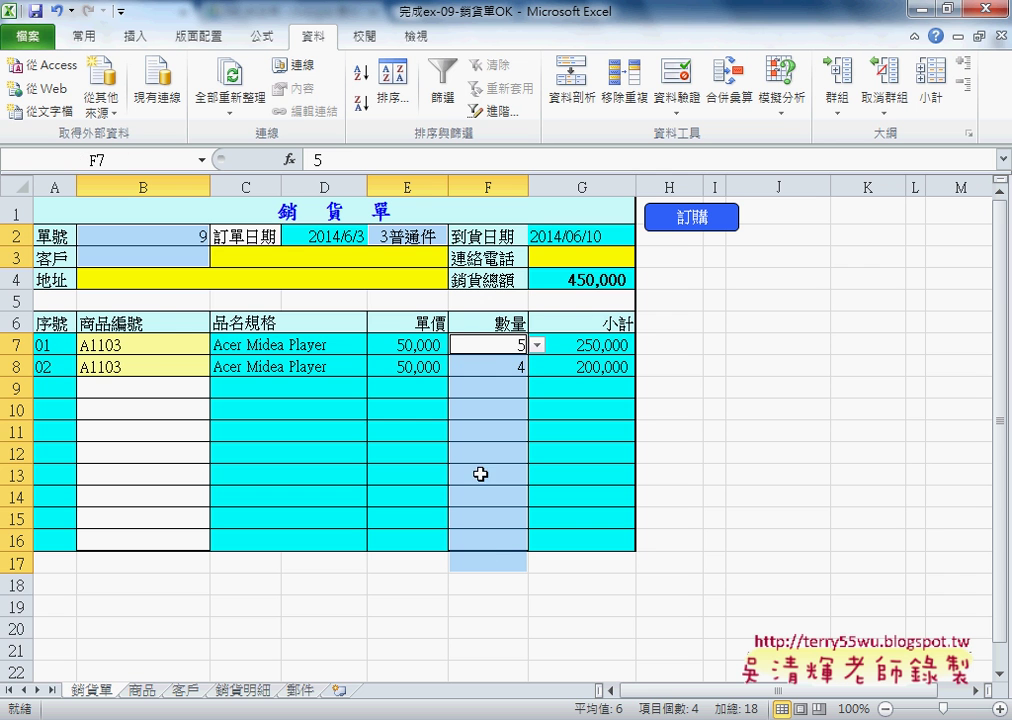
ctrl+drag(166, 359, 150, 540)
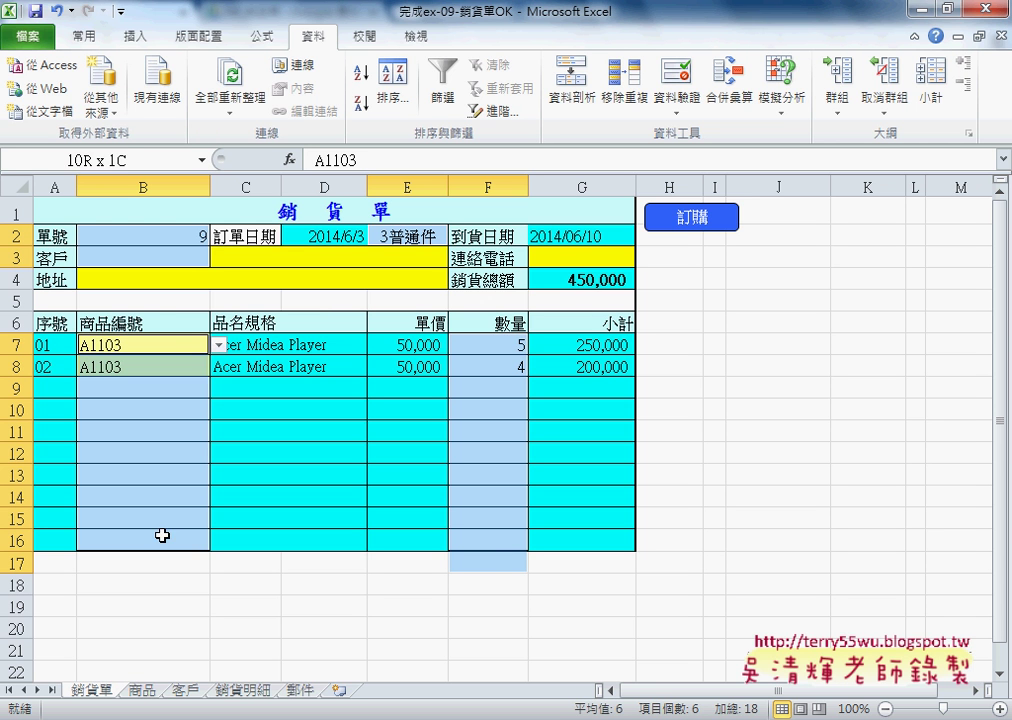
ctrl+click(490, 561)
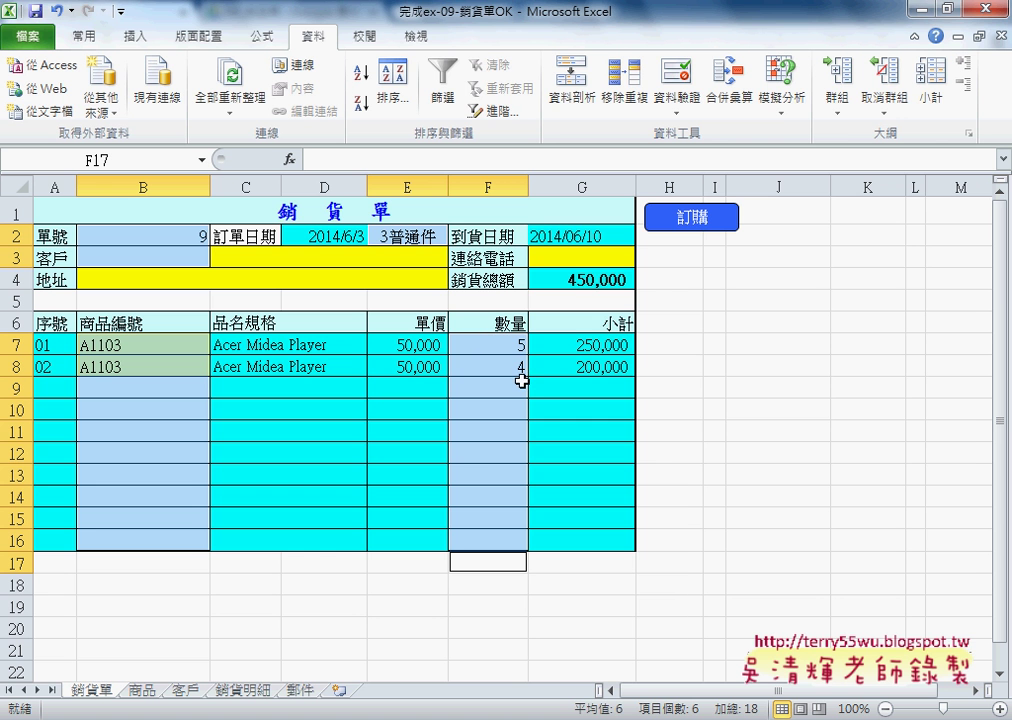
right_click(483, 403)
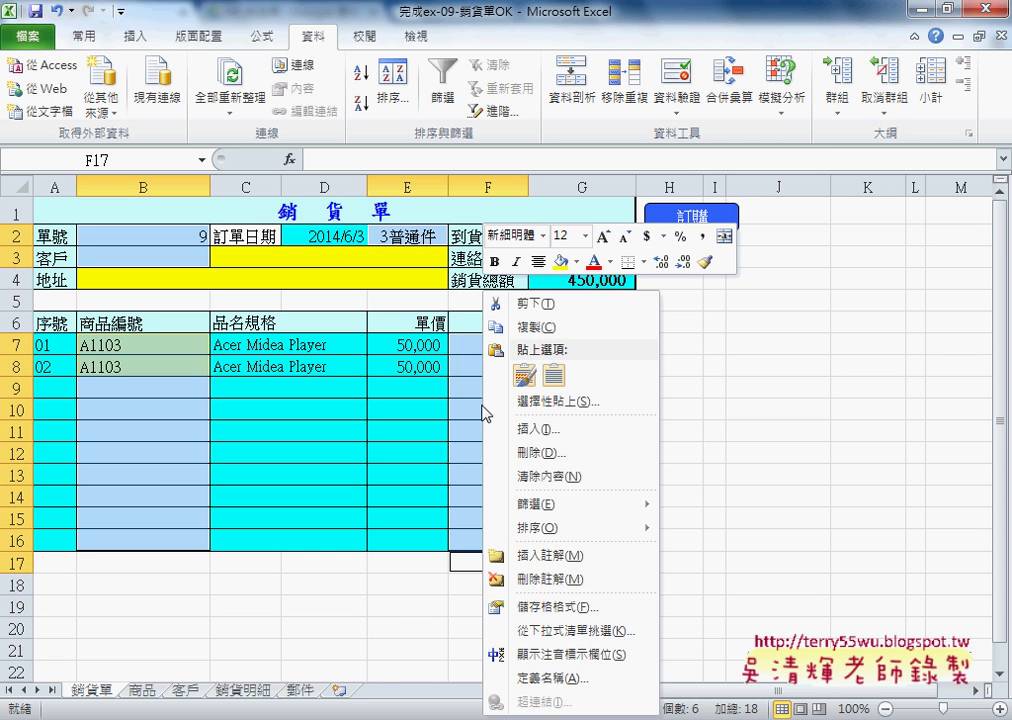
click(531, 605)
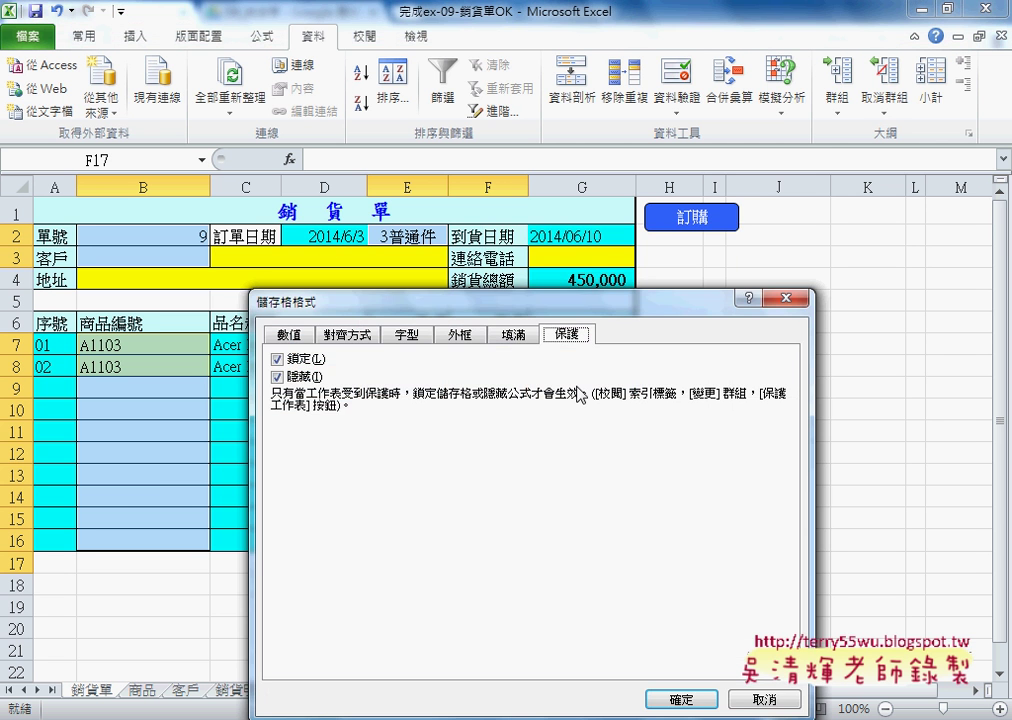
mouse_move(515, 290)
mouse_down()
mouse_move(517, 270)
mouse_move(733, 222)
mouse_up()
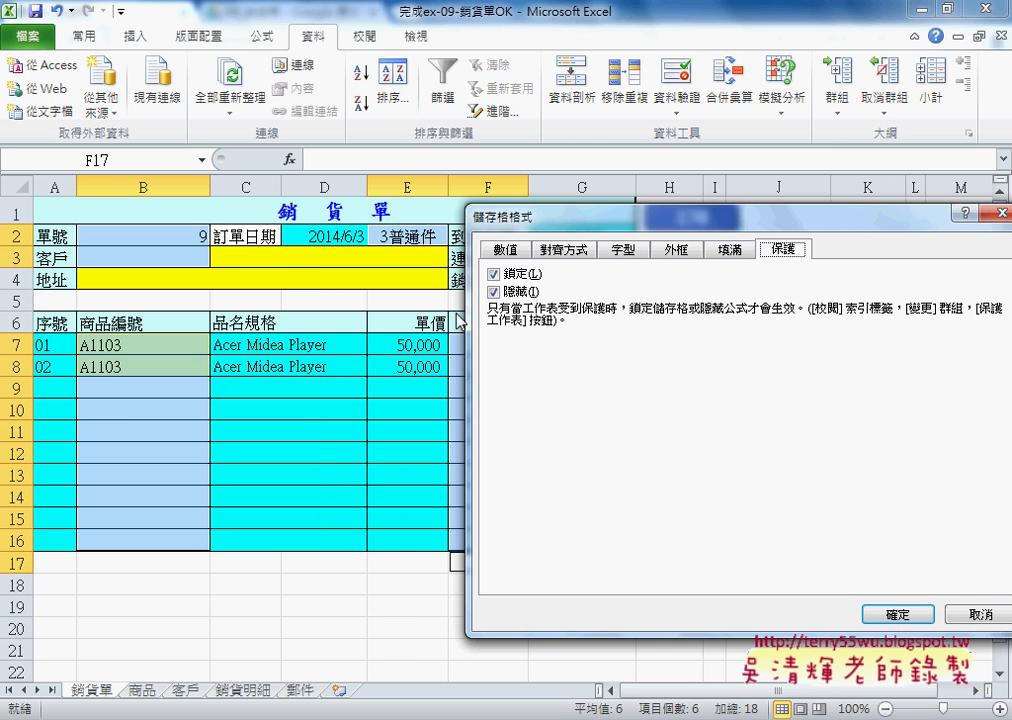
click(520, 276)
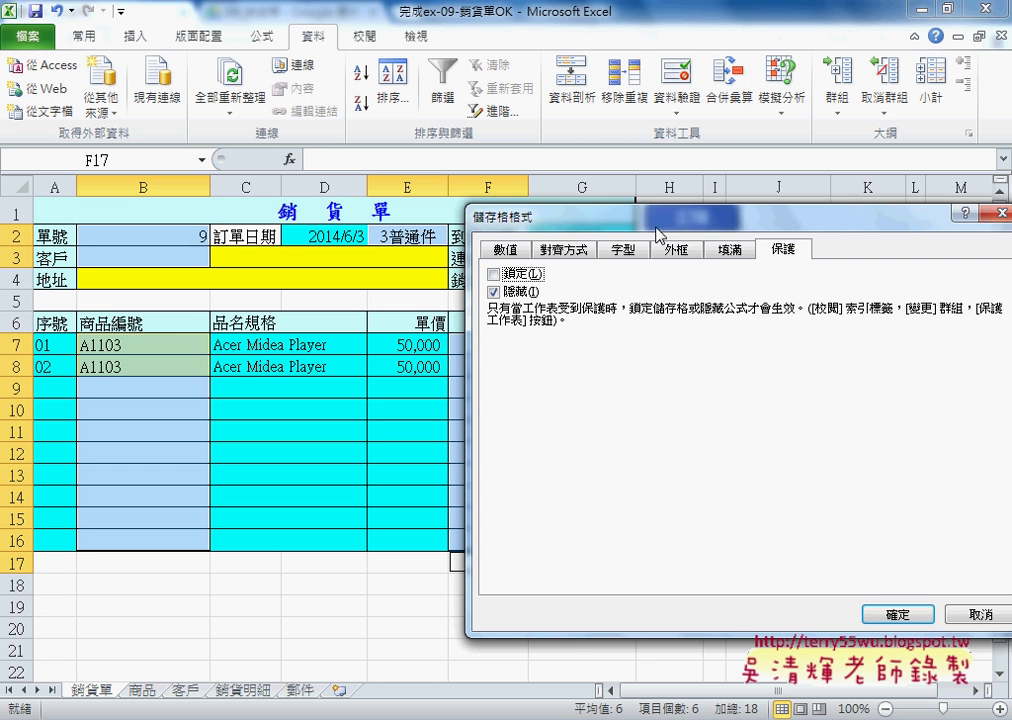
click(895, 614)
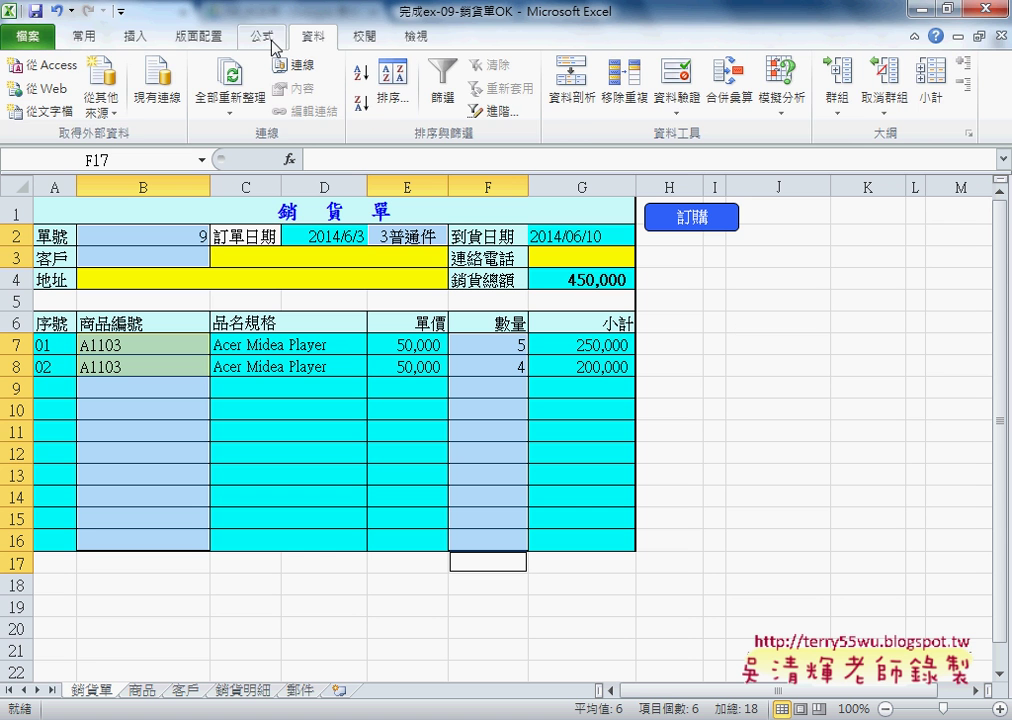
Protect the 銷貨單 sheet with a password through 校閱 > 保護工作表.
click(362, 38)
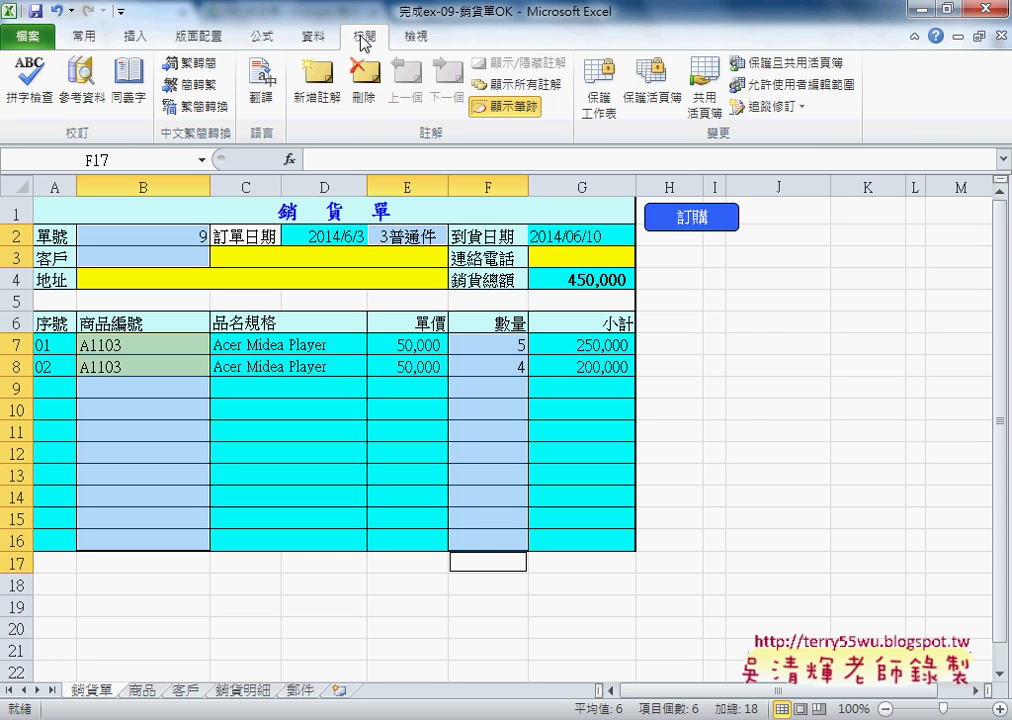
click(599, 92)
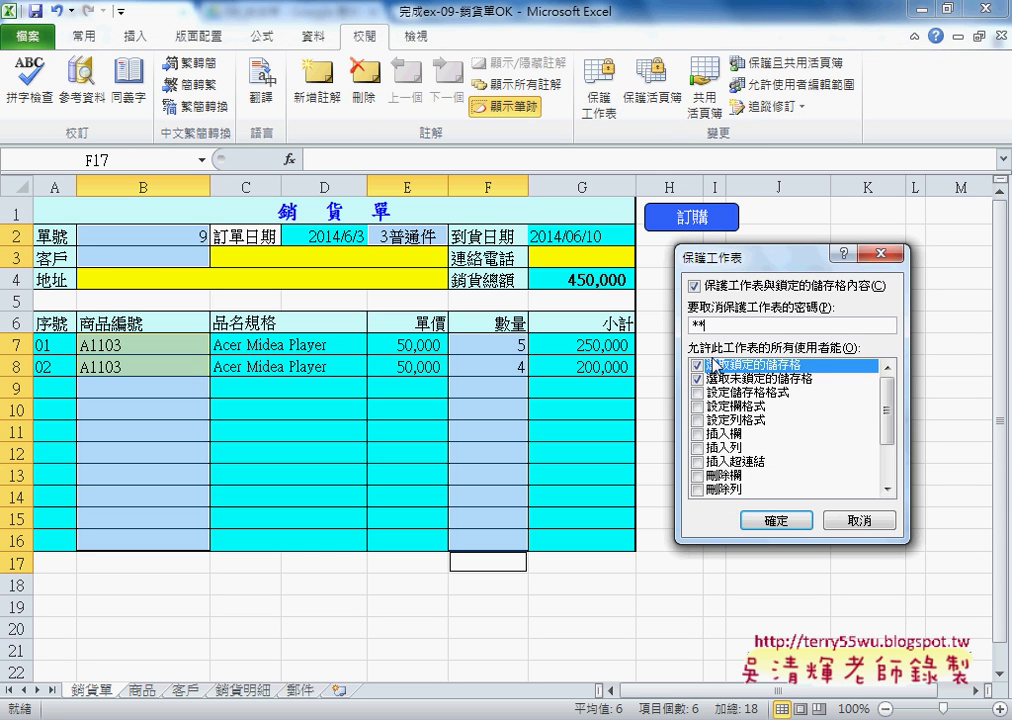
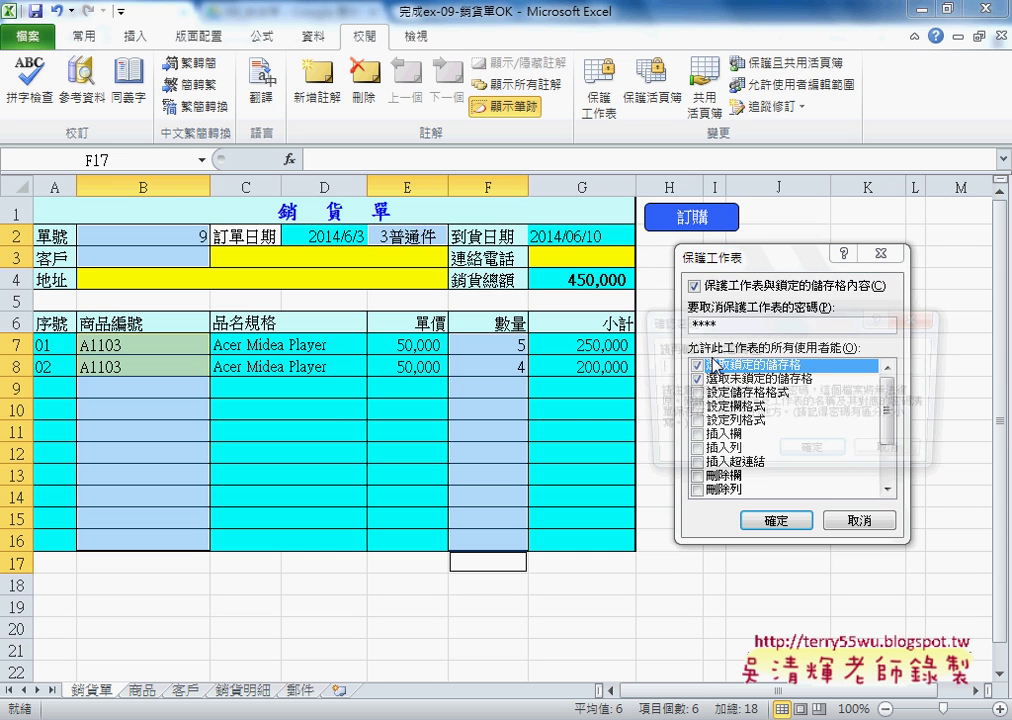
key(Return)
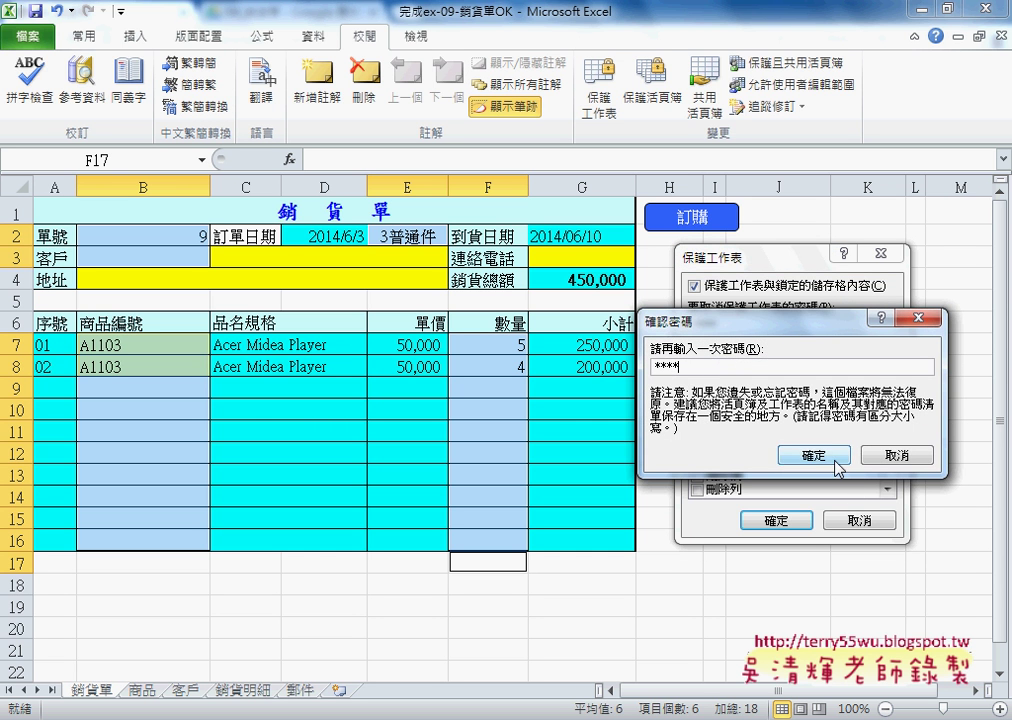
click(832, 456)
click(707, 582)
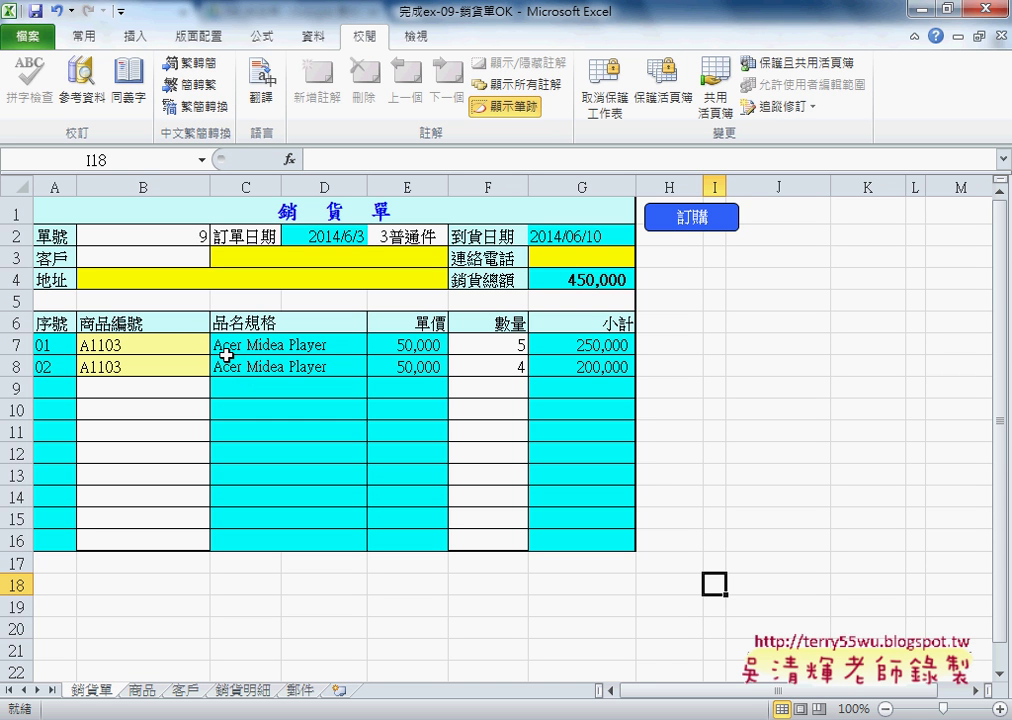
click(594, 274)
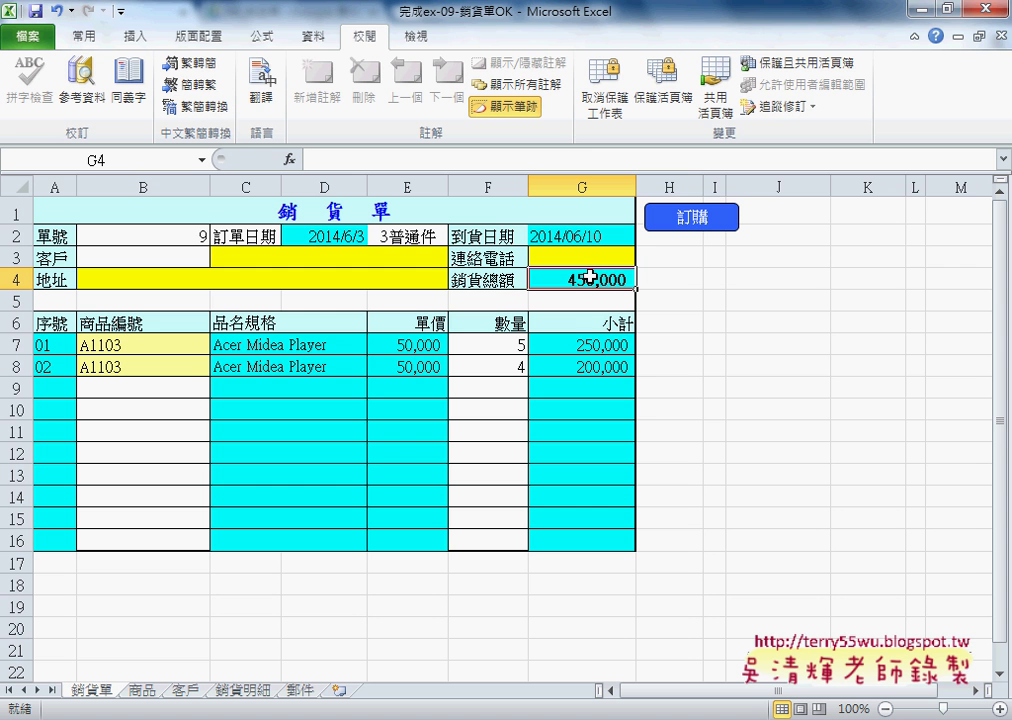
double_click(591, 277)
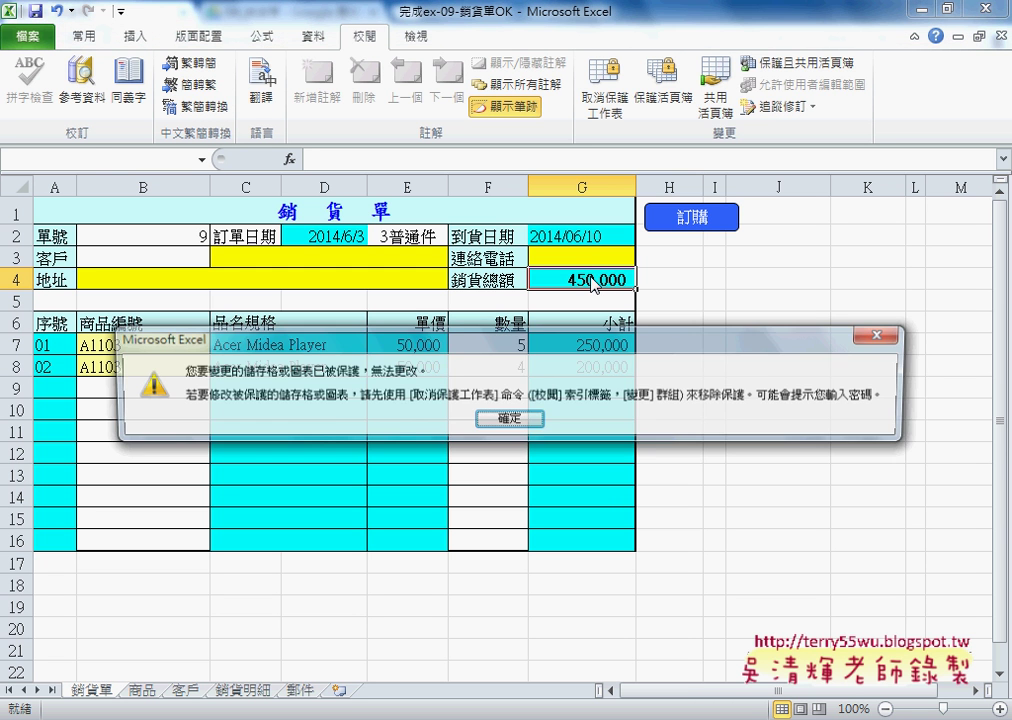
key(Return)
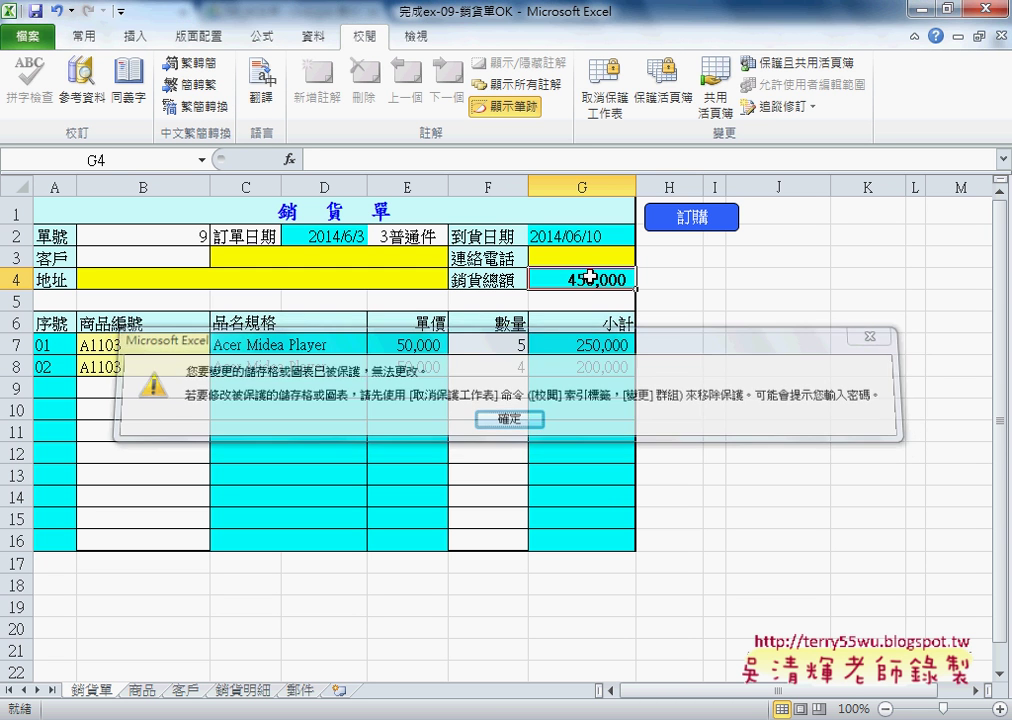
click(495, 345)
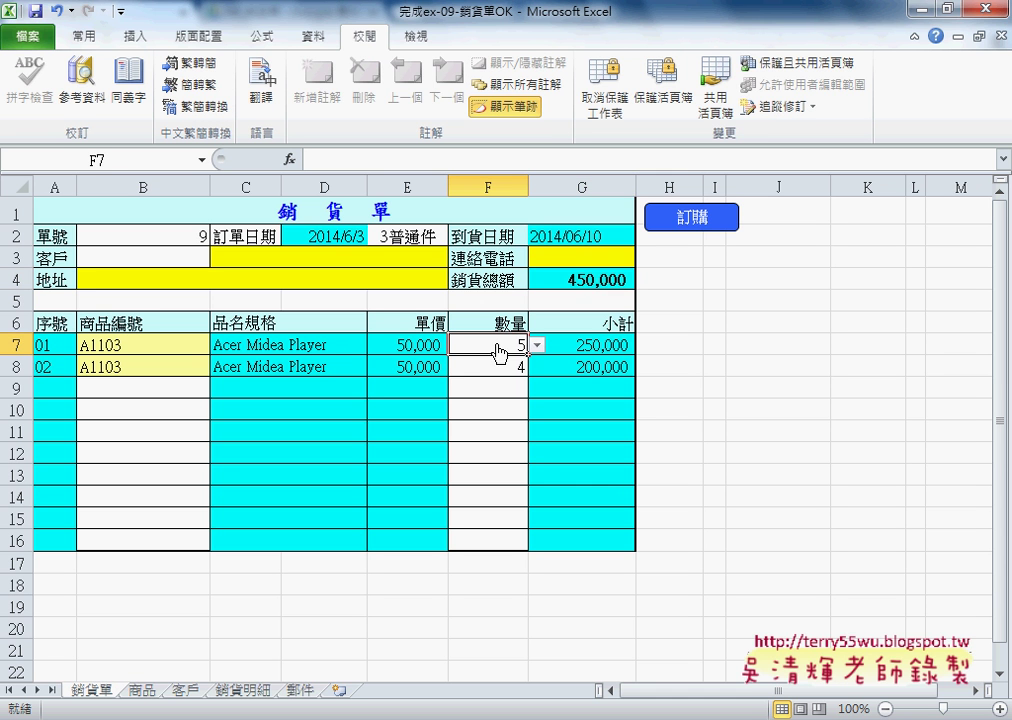
click(538, 344)
click(499, 391)
click(500, 370)
click(538, 367)
click(507, 436)
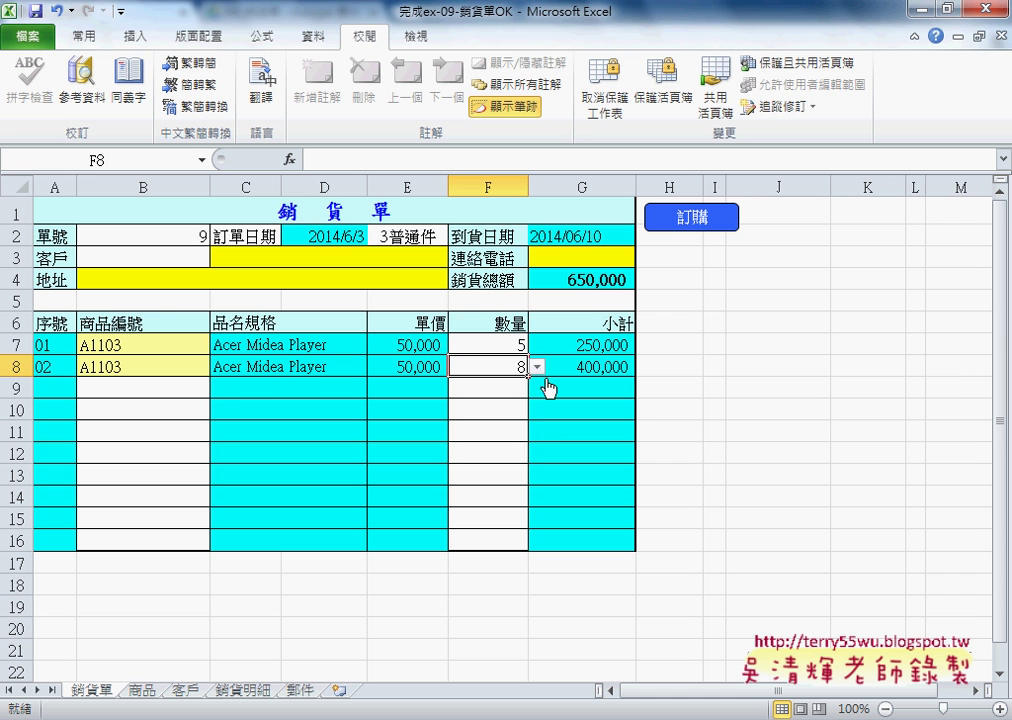
click(538, 367)
click(500, 432)
click(185, 393)
click(217, 388)
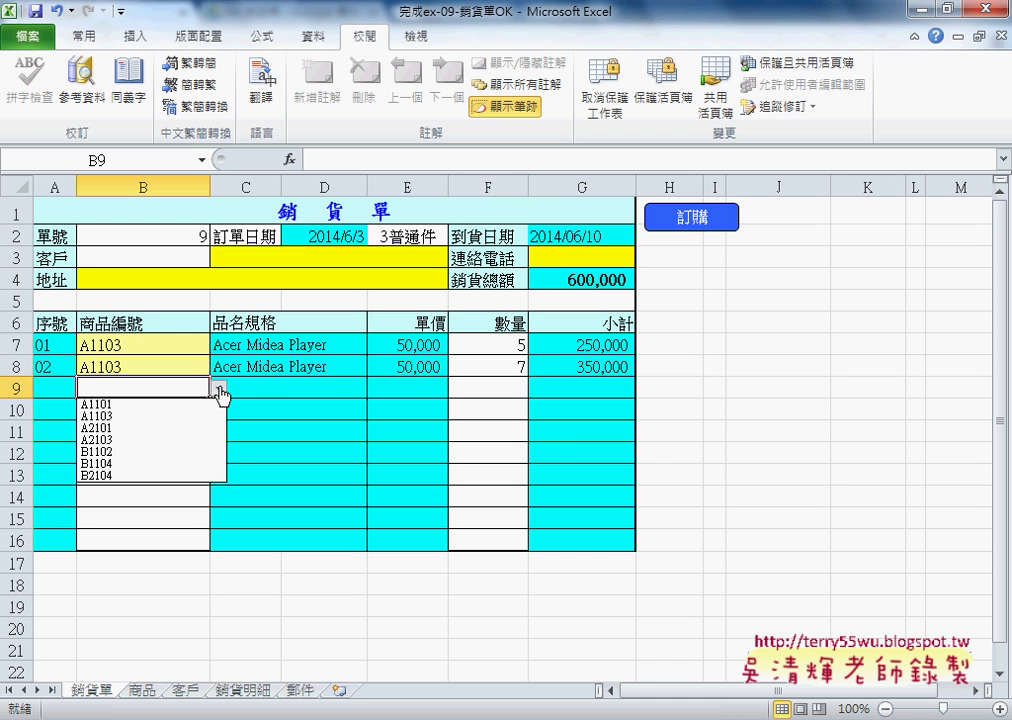
click(200, 414)
click(495, 389)
click(538, 389)
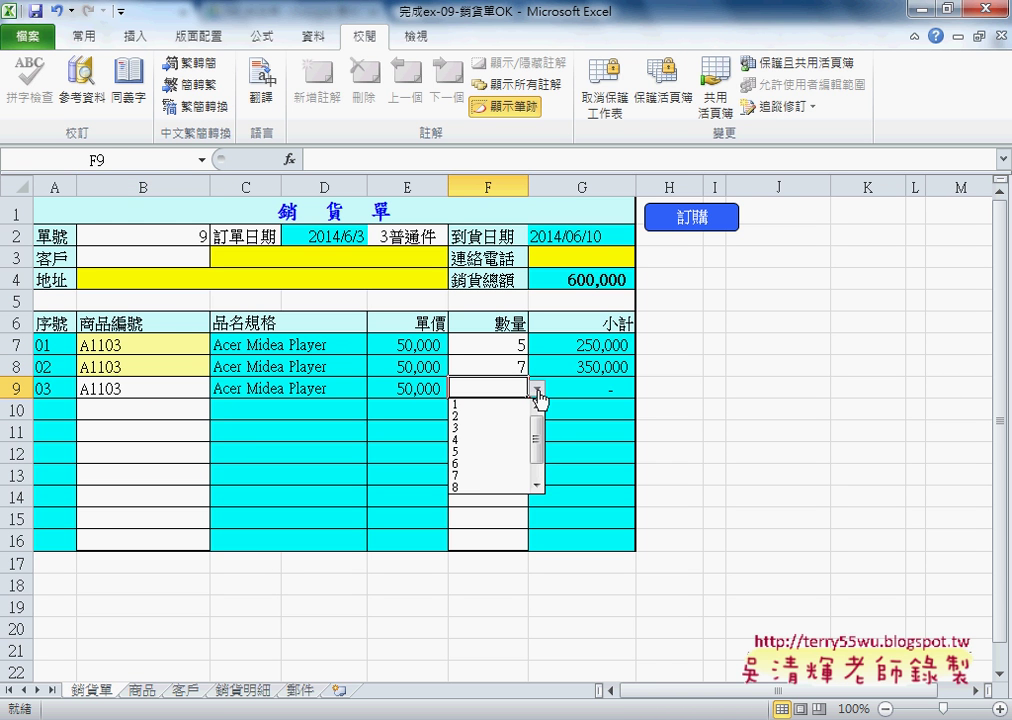
click(505, 420)
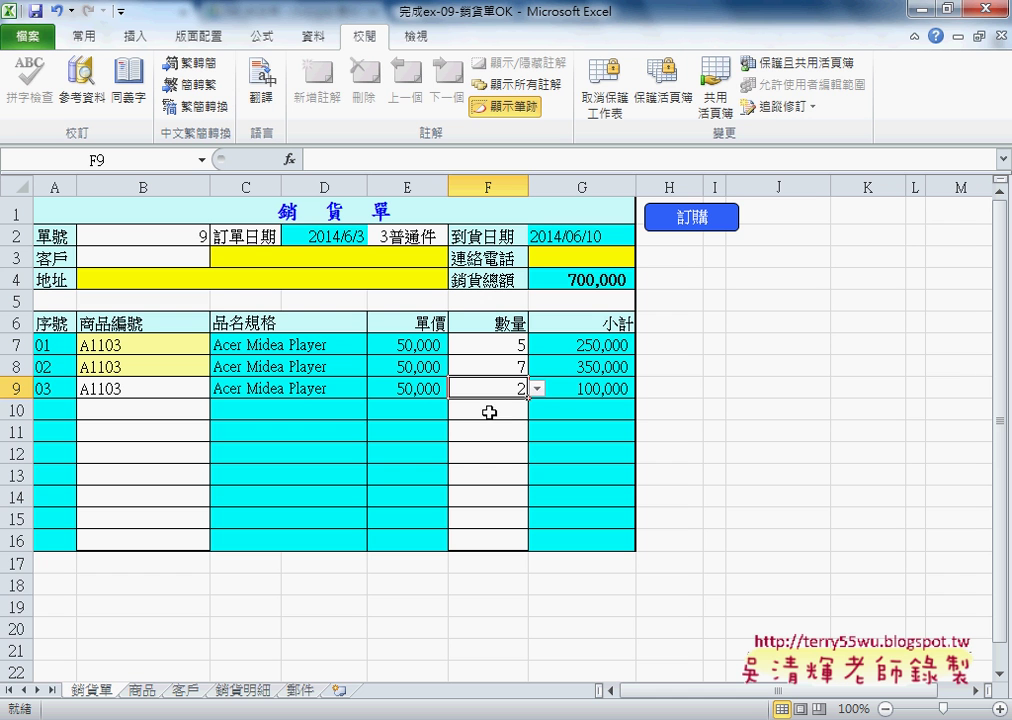
click(205, 258)
click(218, 257)
click(187, 285)
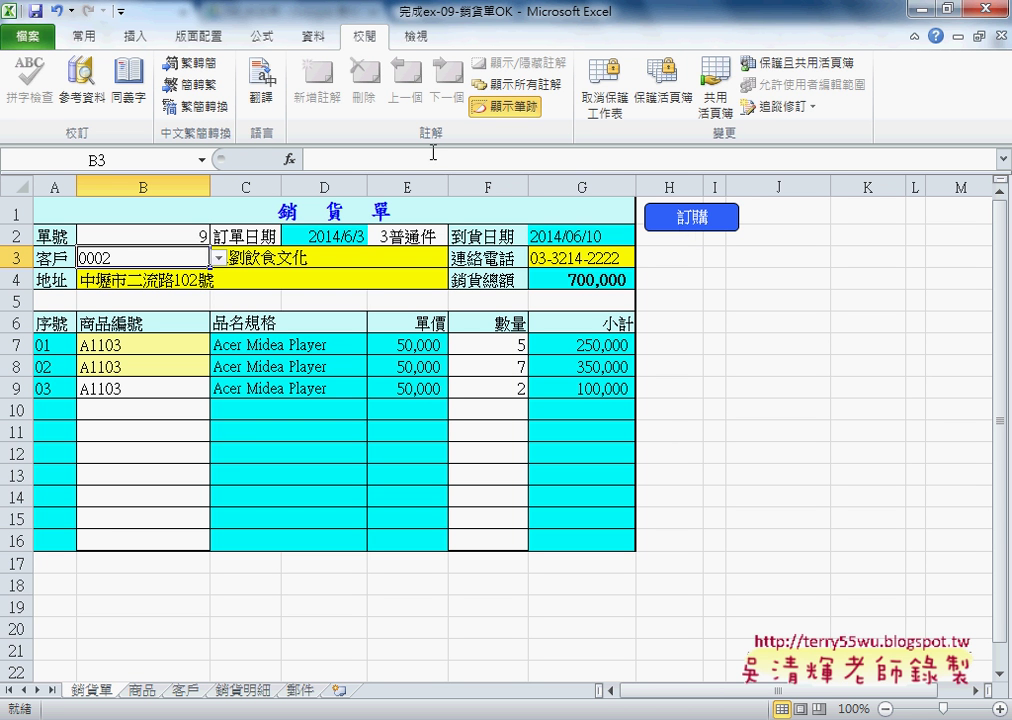
click(146, 235)
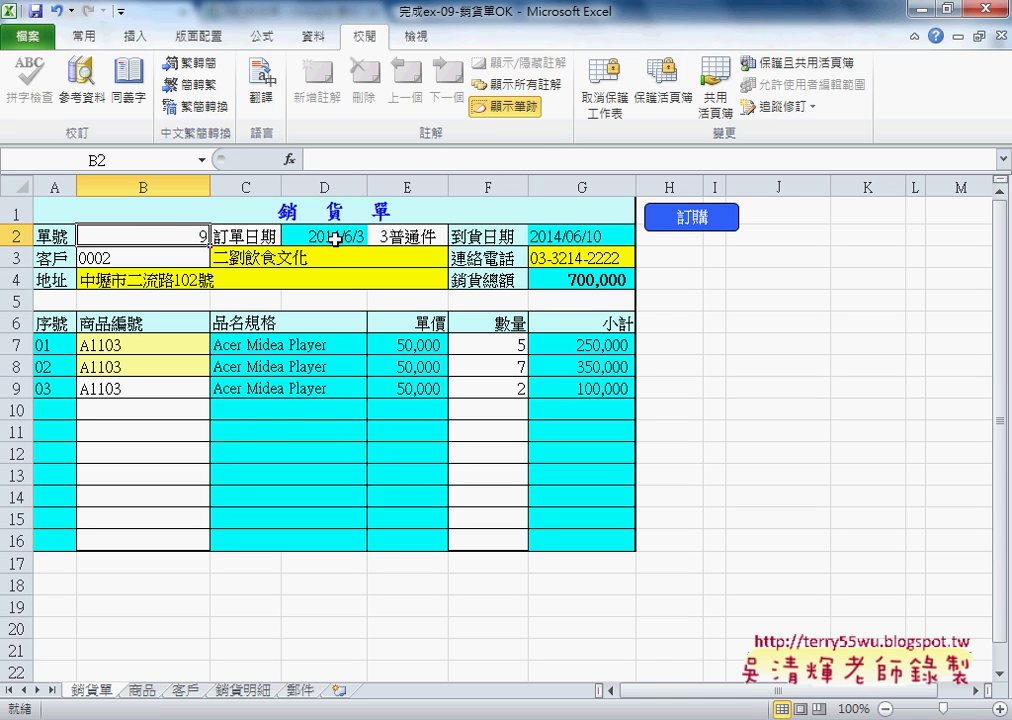
click(305, 237)
click(568, 237)
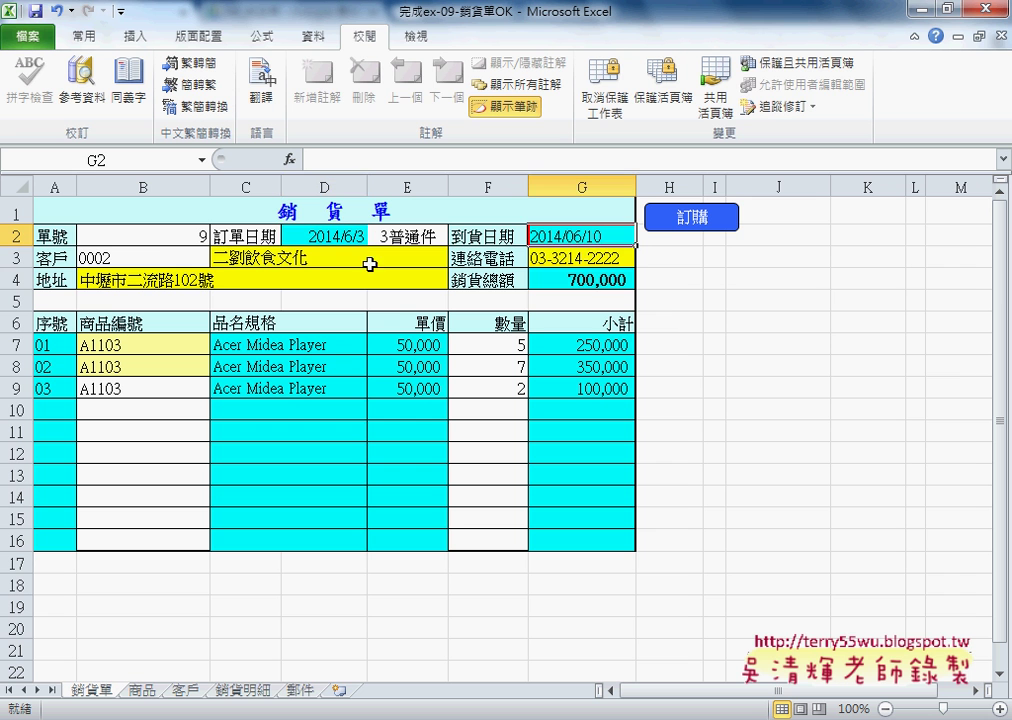
click(192, 259)
click(390, 257)
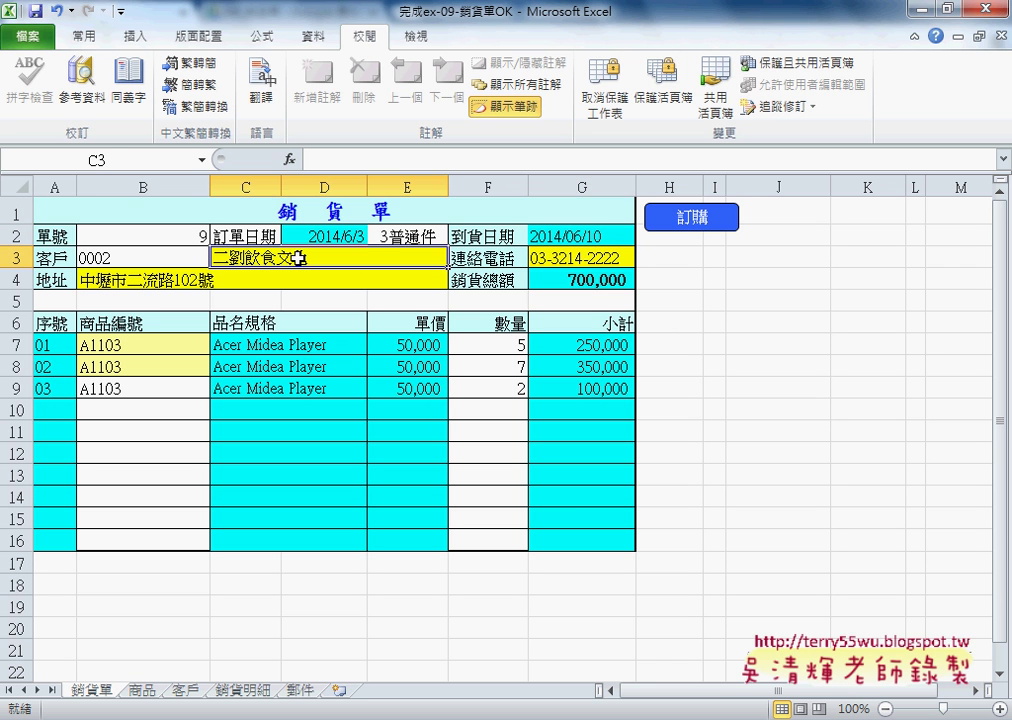
click(545, 260)
click(195, 281)
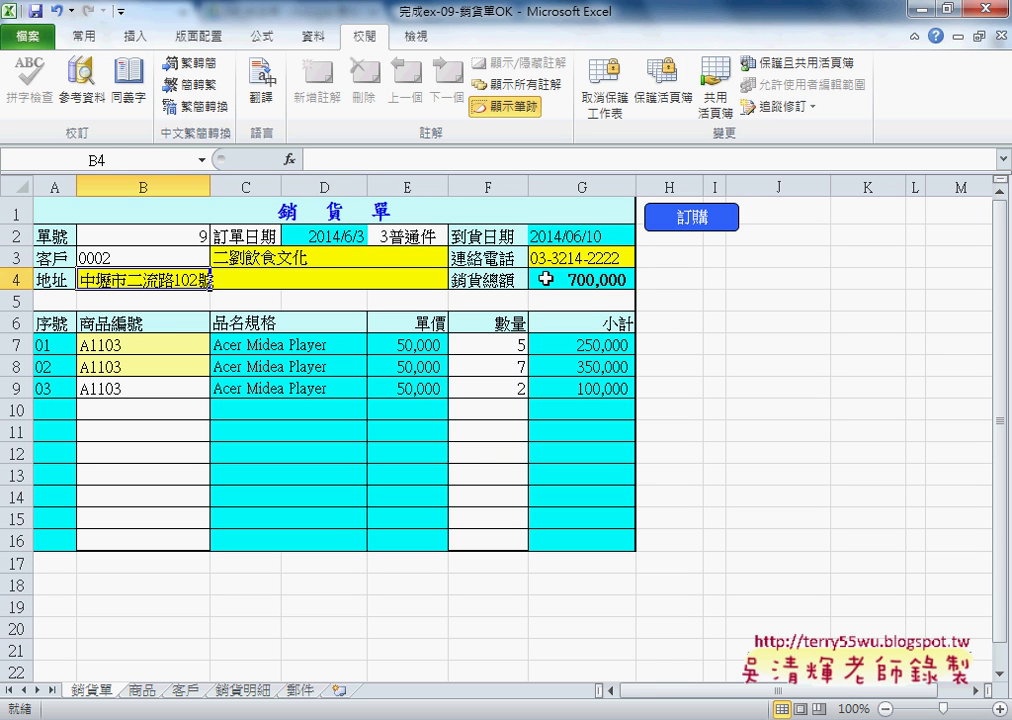
click(545, 279)
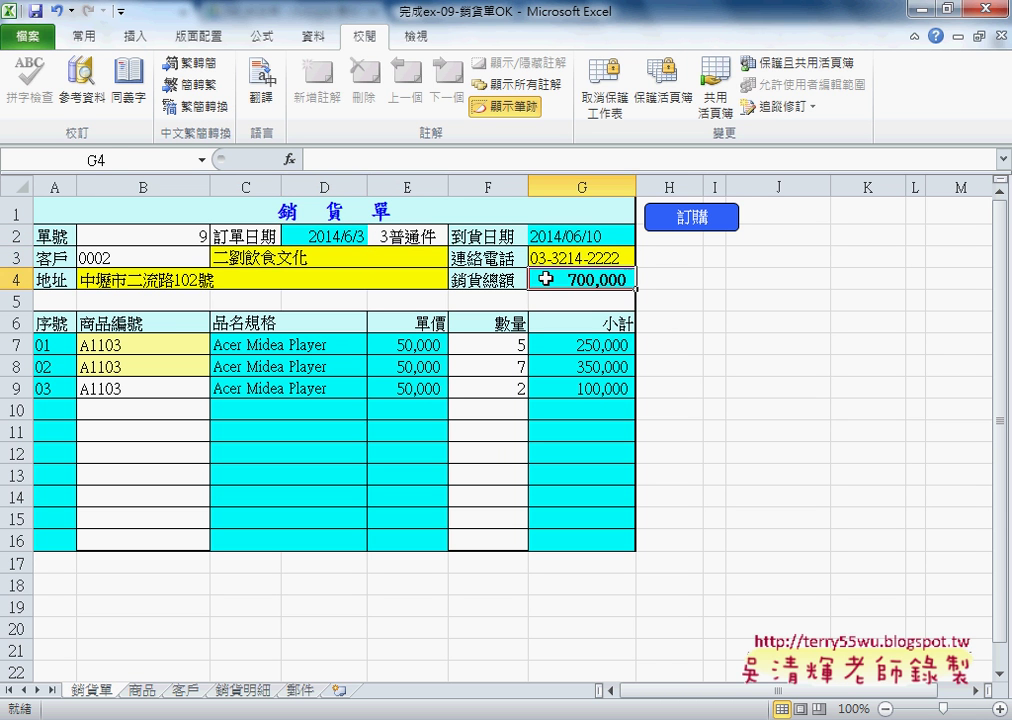
click(150, 234)
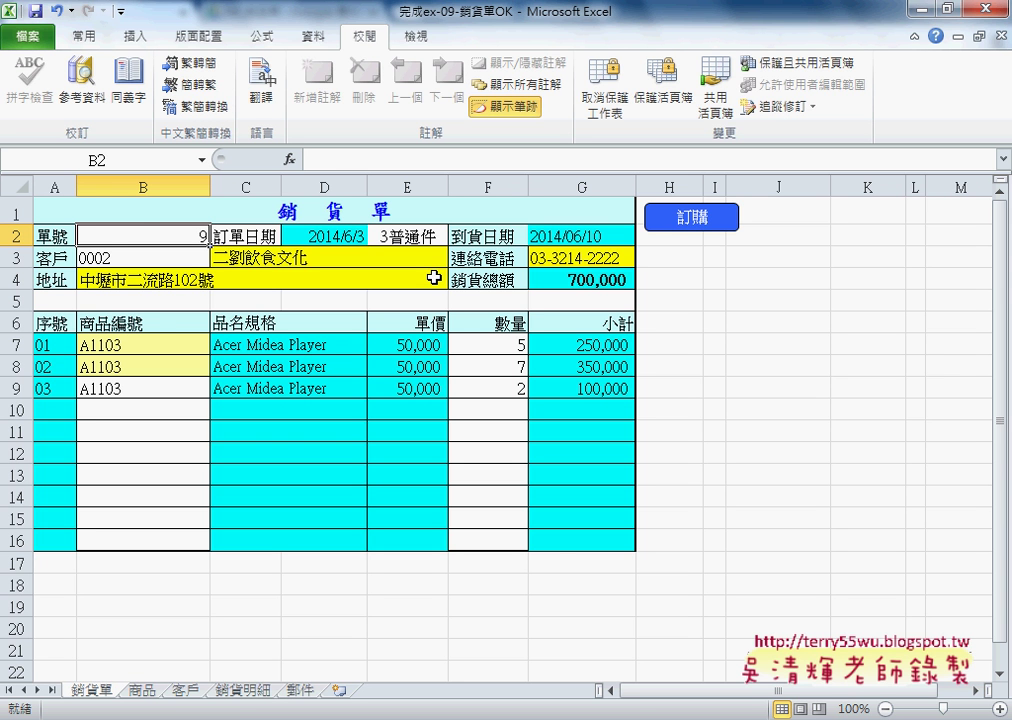
click(230, 692)
click(70, 403)
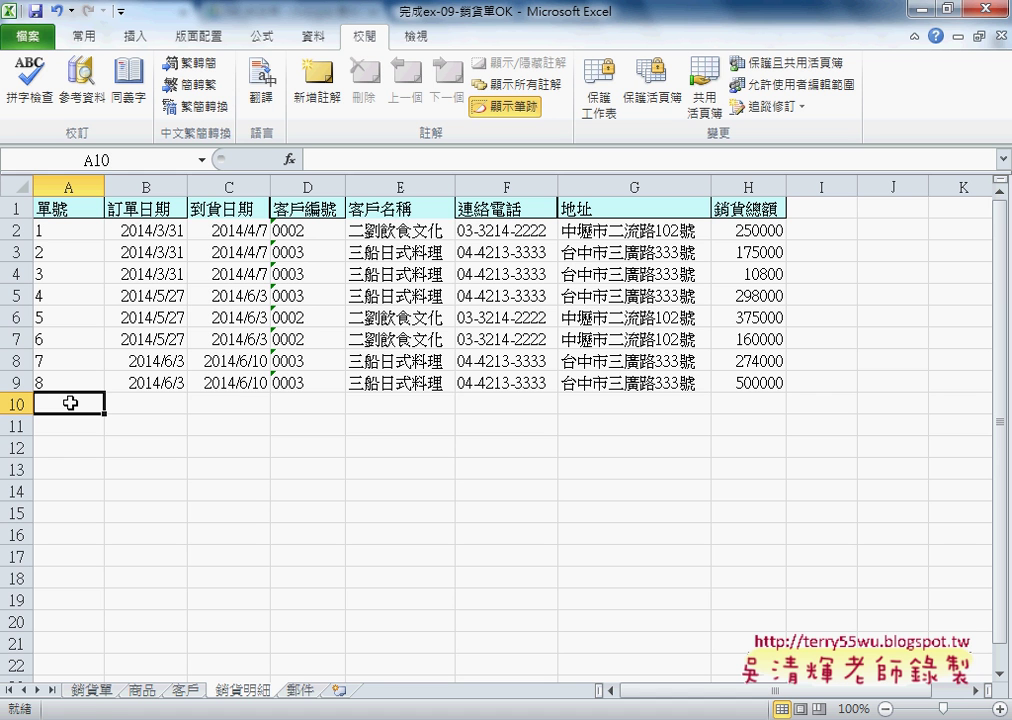
drag(70, 403, 761, 405)
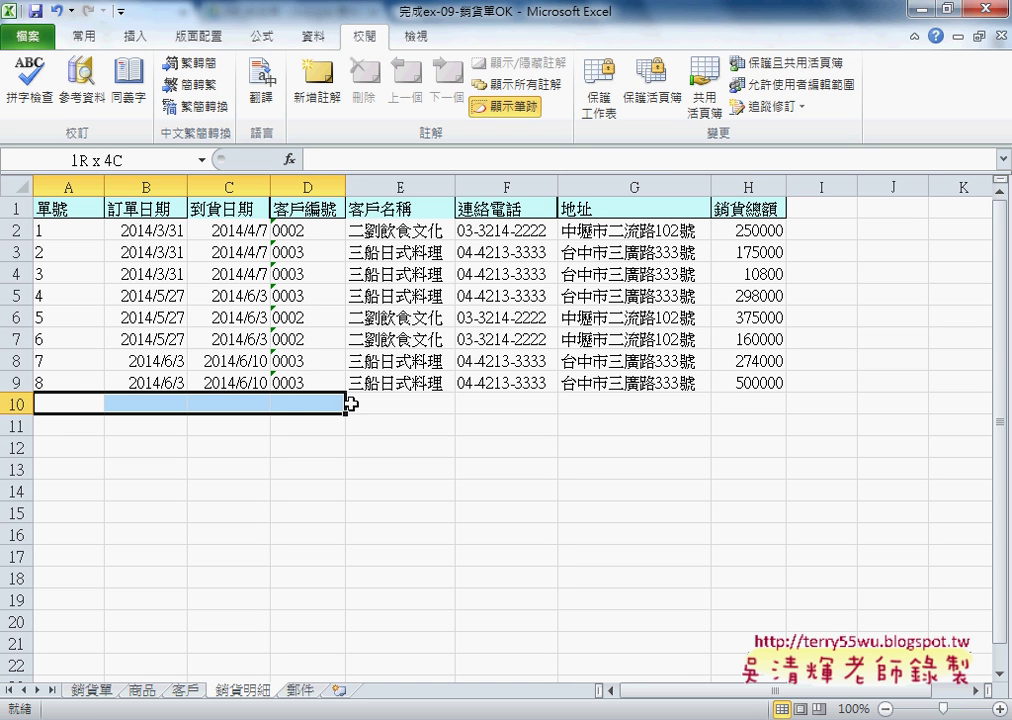
click(70, 405)
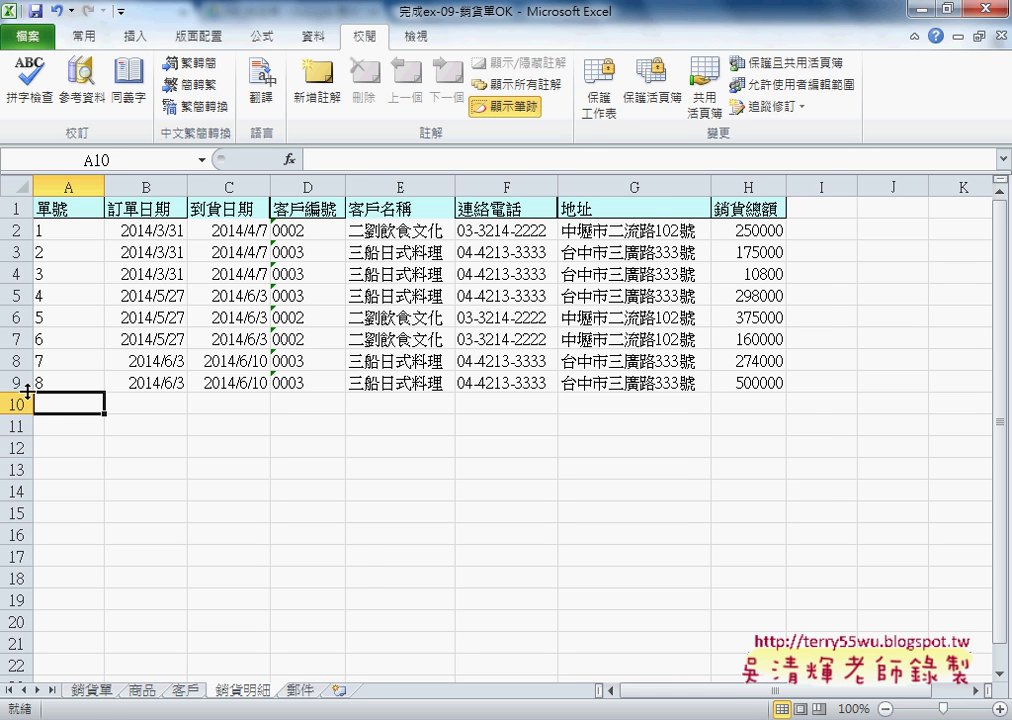
click(100, 690)
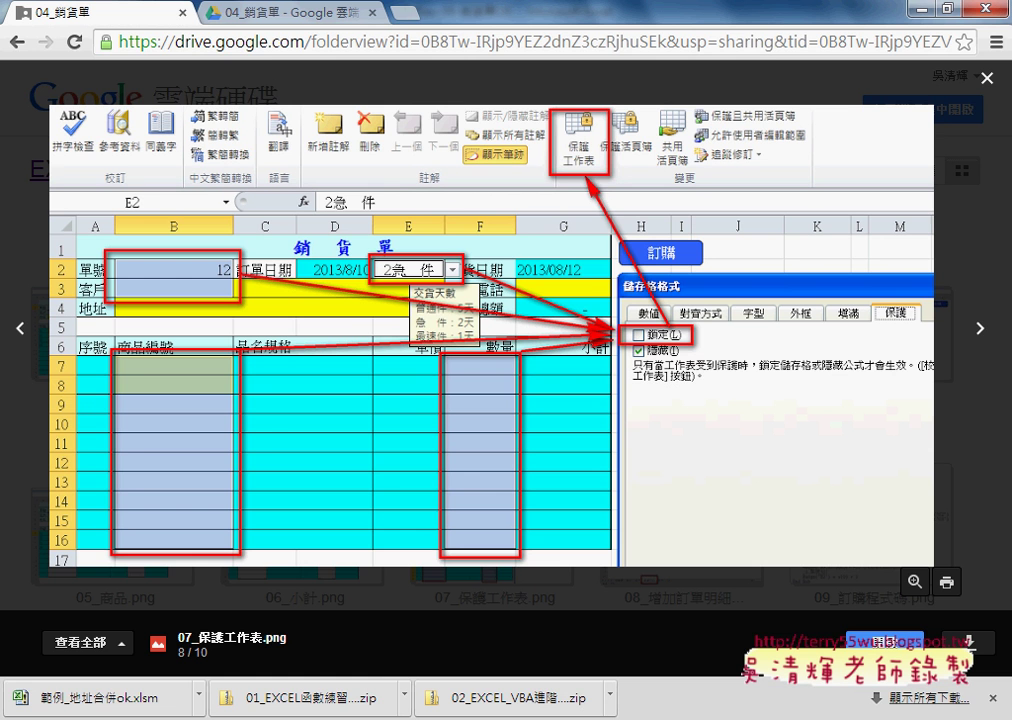
Page past 08_增加訂單明細工作表.png to the 09_訂購程式碼.png macro code screenshot.
click(985, 330)
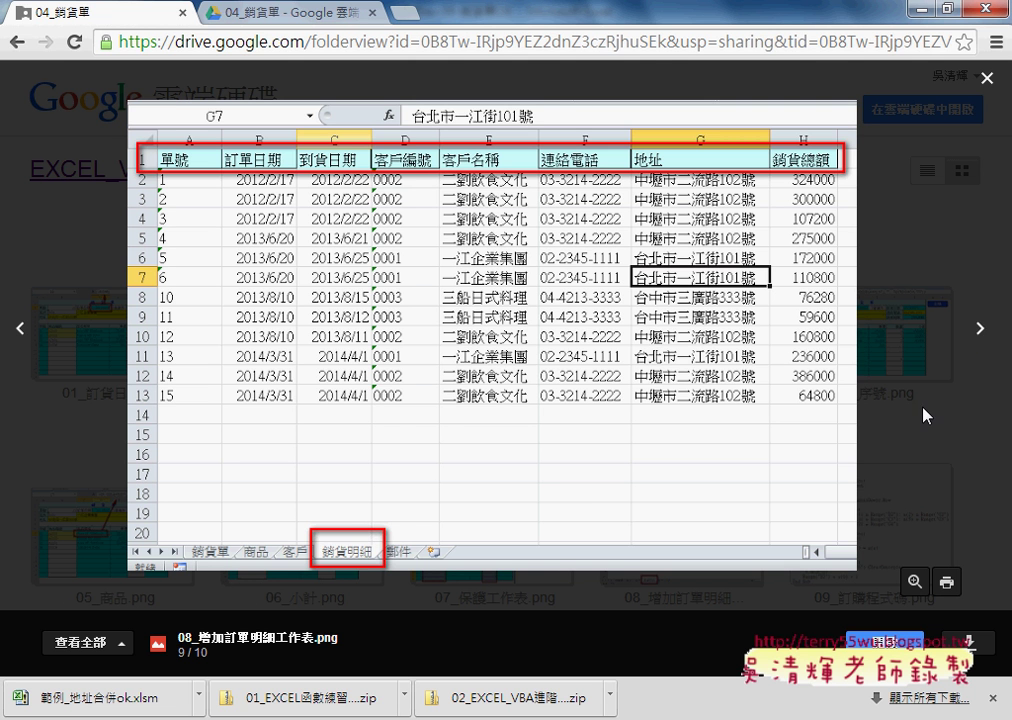
click(980, 330)
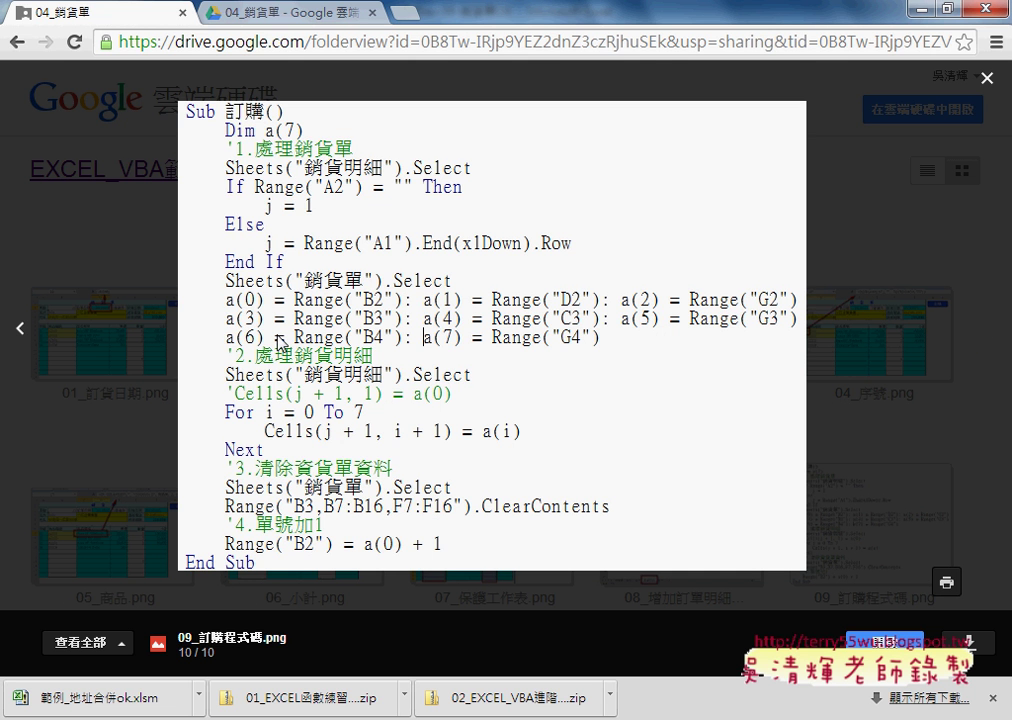
click(20, 328)
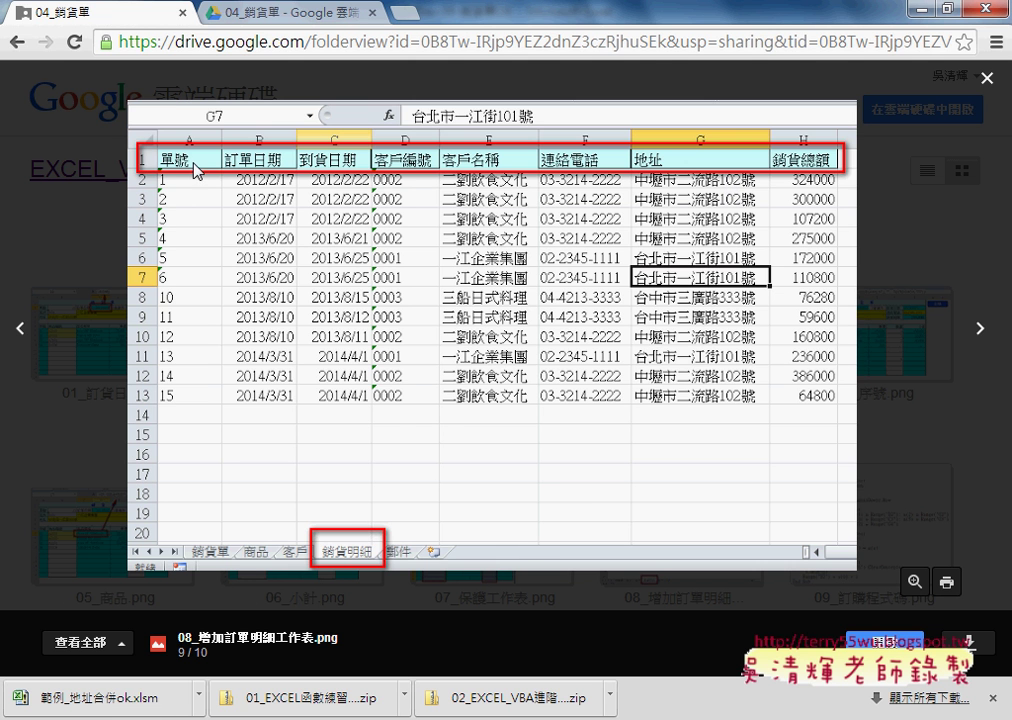
click(969, 330)
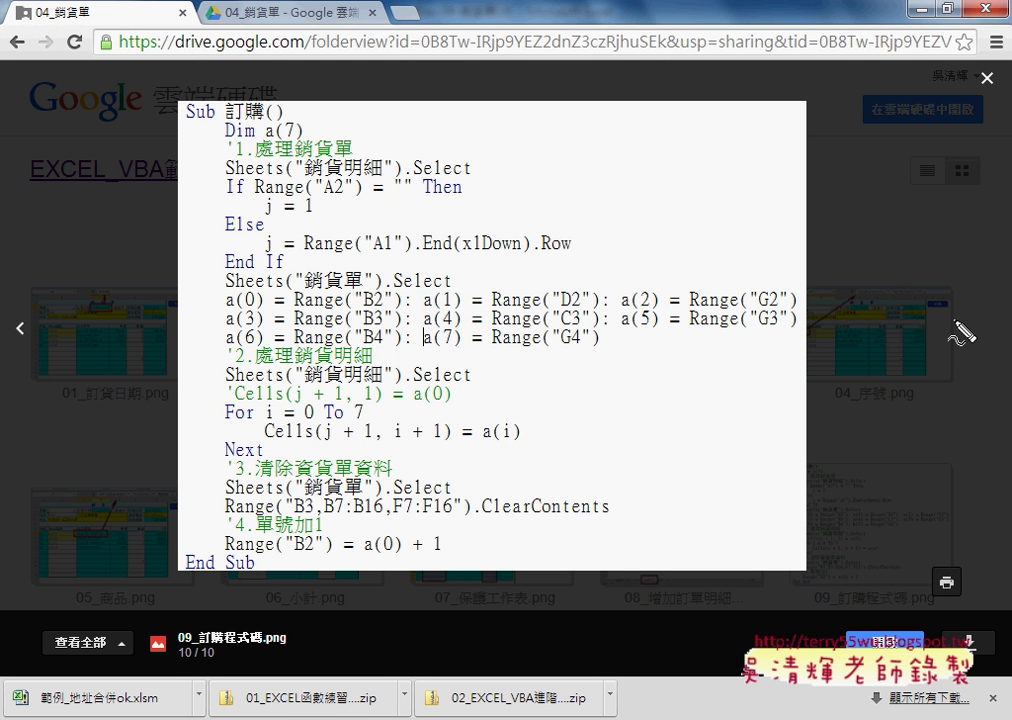
mouse_move(128, 82)
mouse_down()
mouse_move(185, 98)
mouse_move(212, 120)
mouse_up()
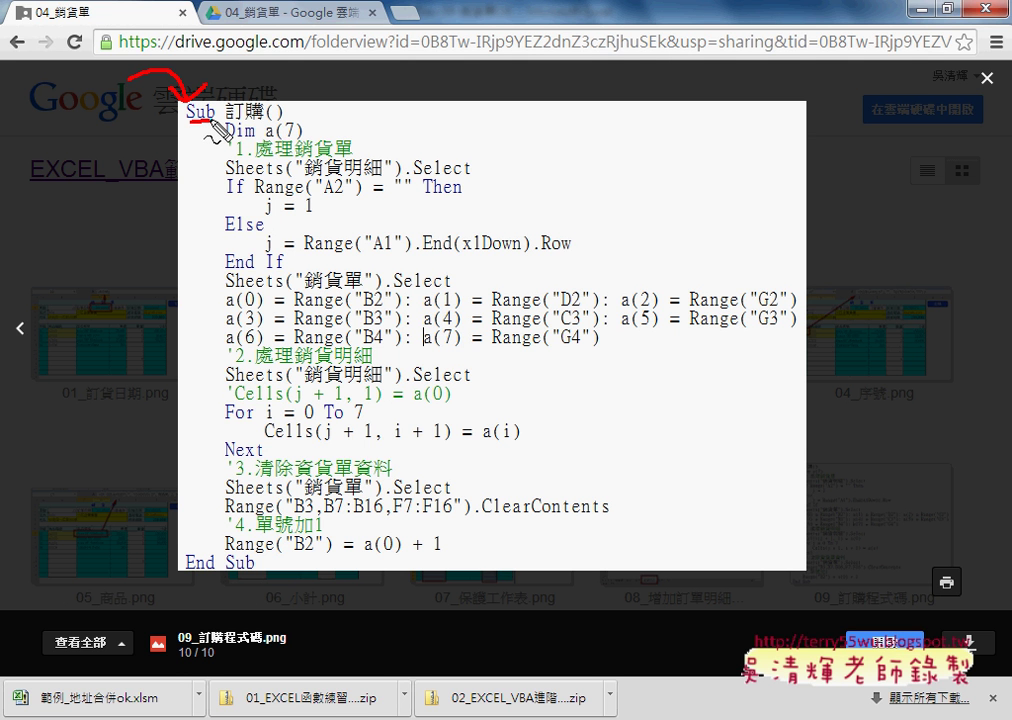
drag(226, 125, 250, 123)
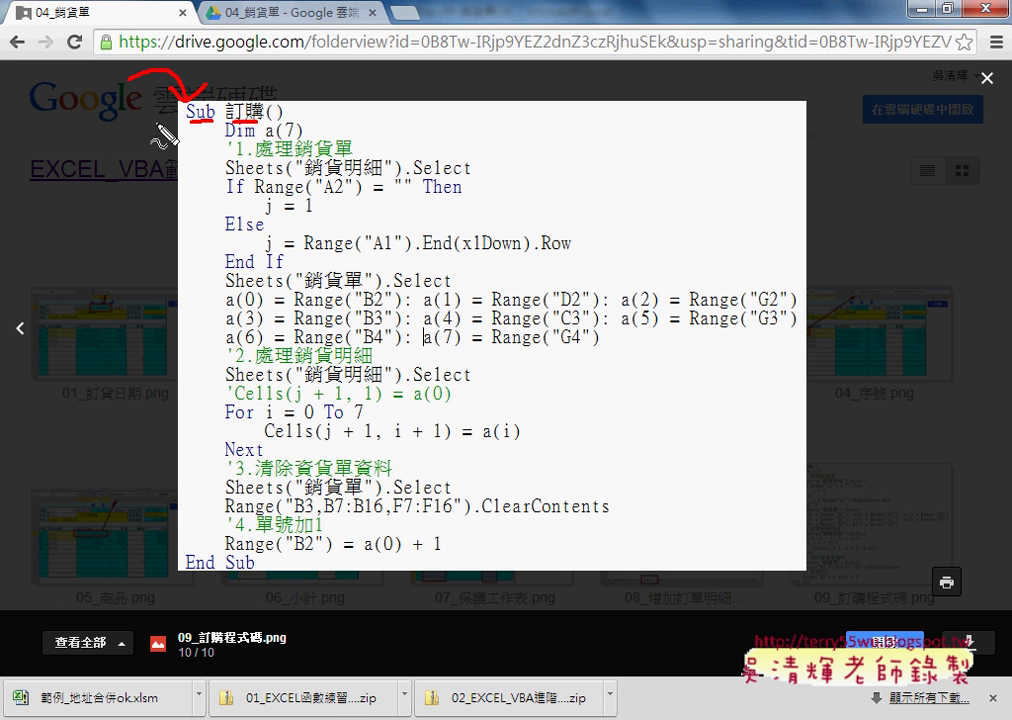
drag(150, 112, 167, 131)
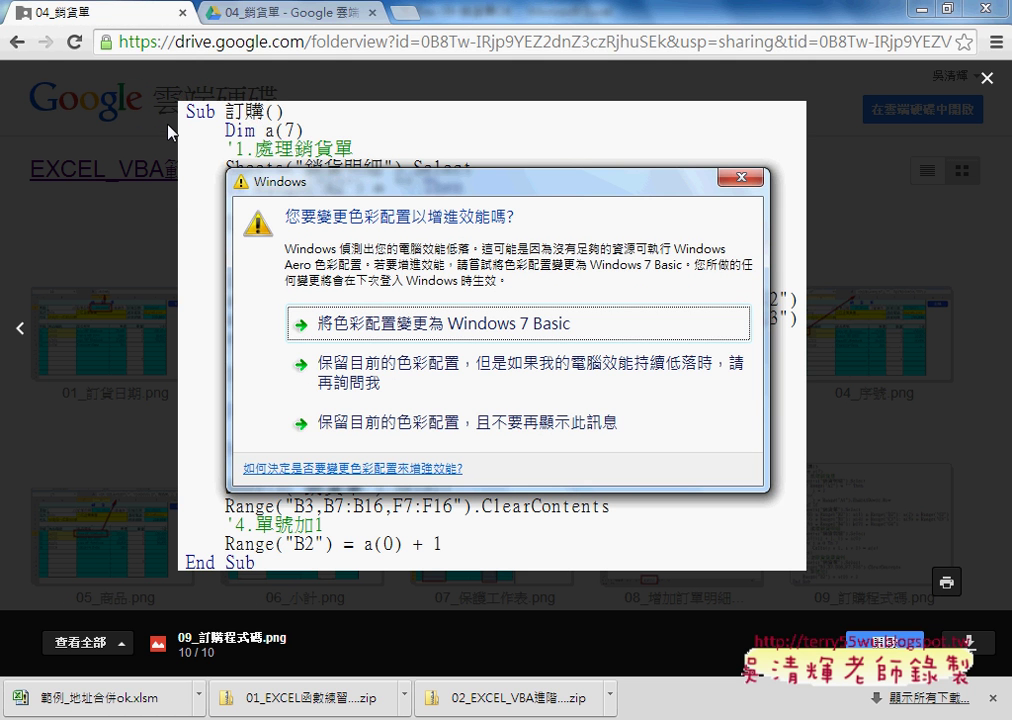
drag(505, 183, 528, 719)
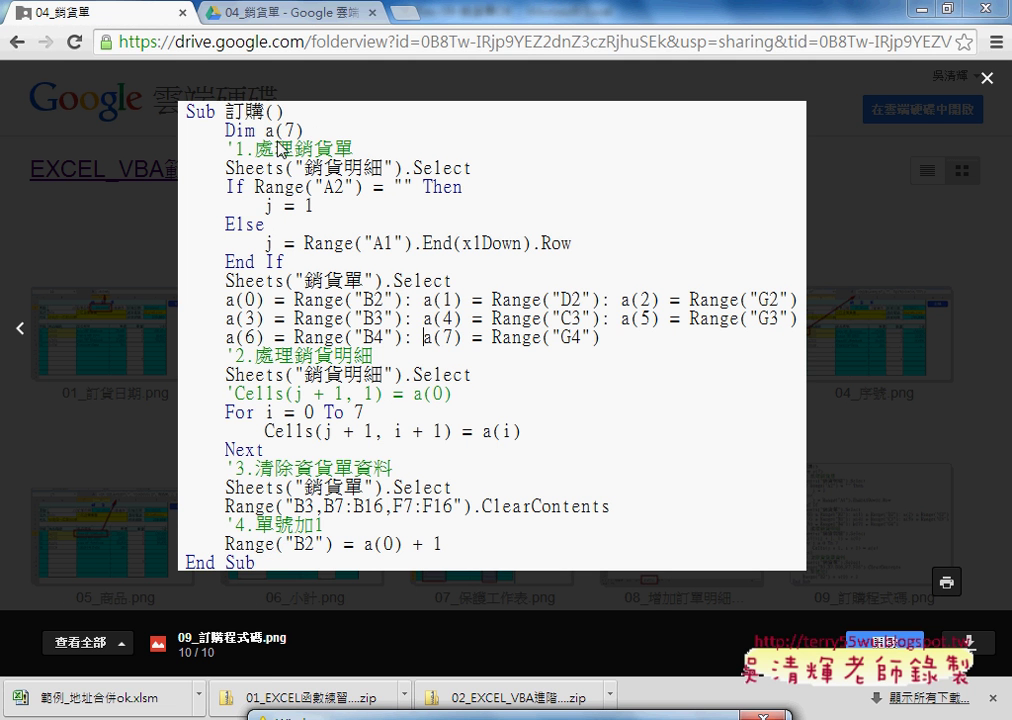
mouse_move(340, 718)
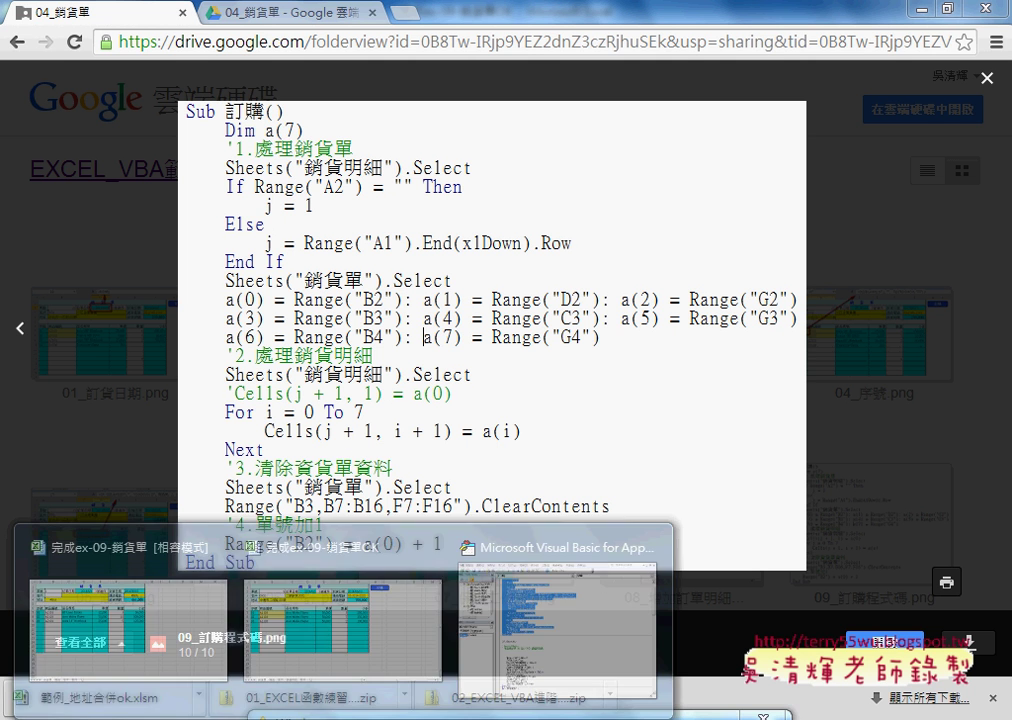
click(346, 638)
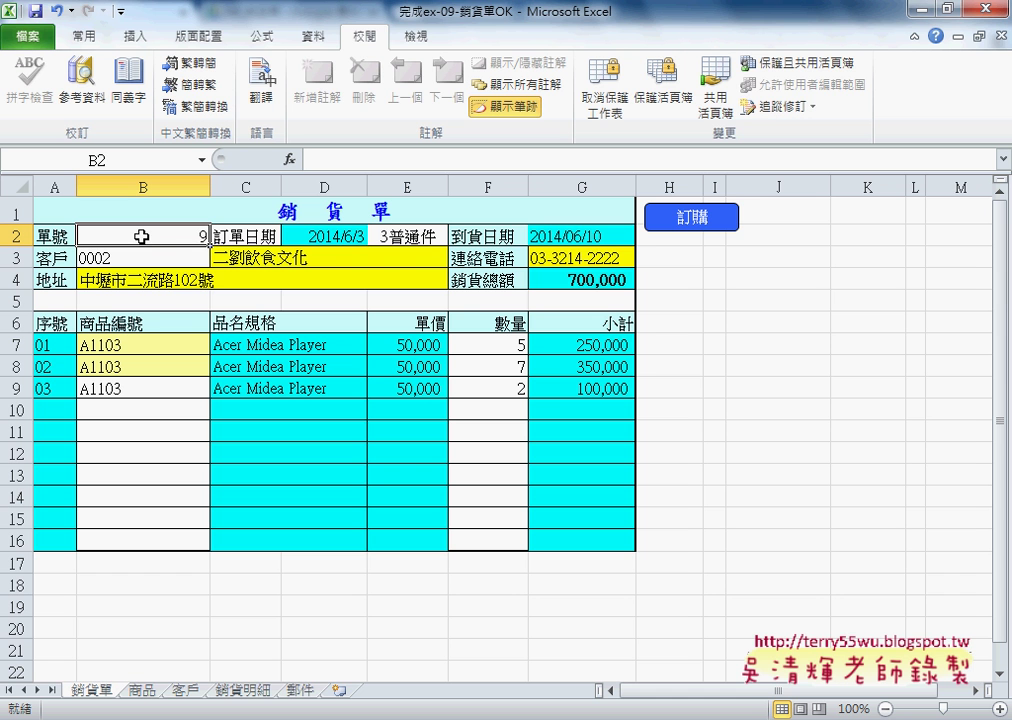
click(330, 236)
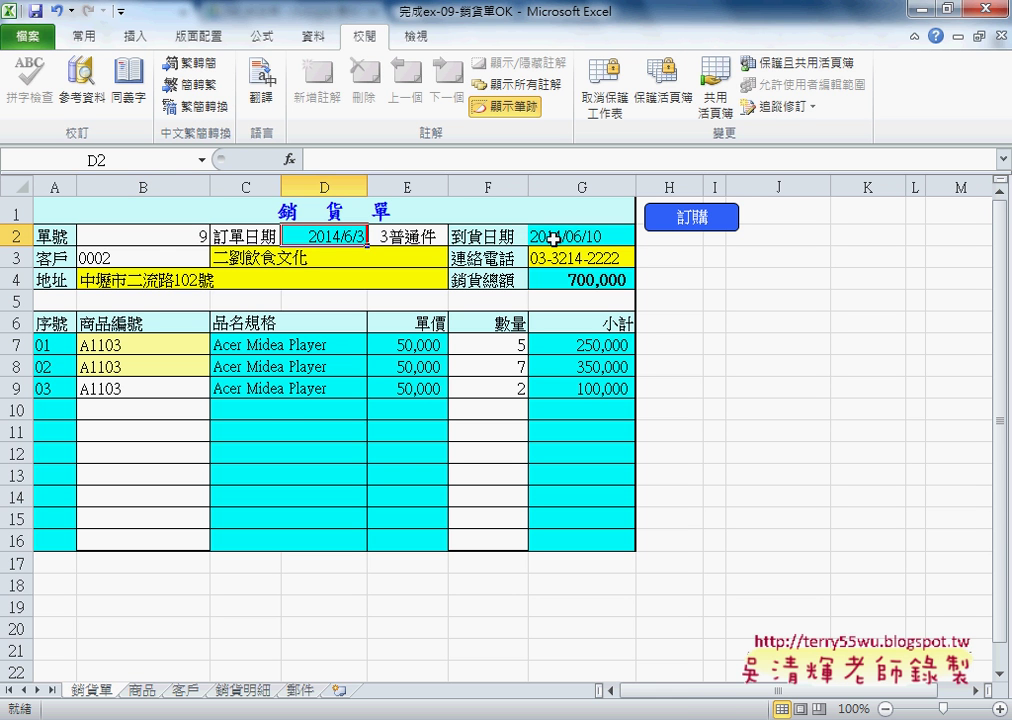
click(158, 260)
click(320, 258)
click(553, 258)
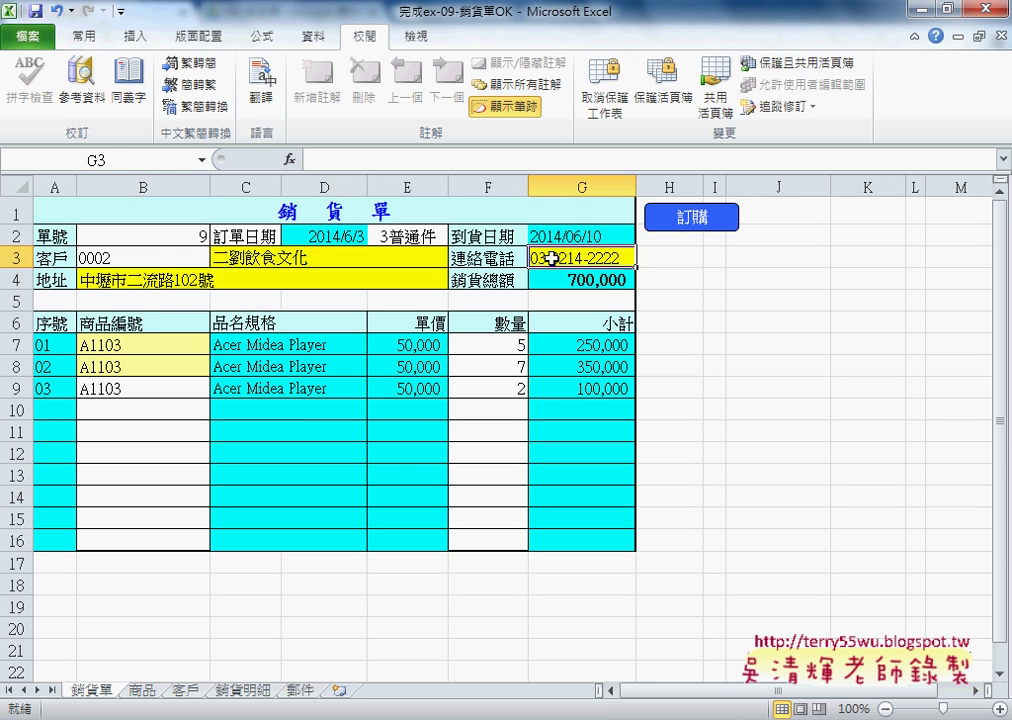
click(145, 278)
click(551, 280)
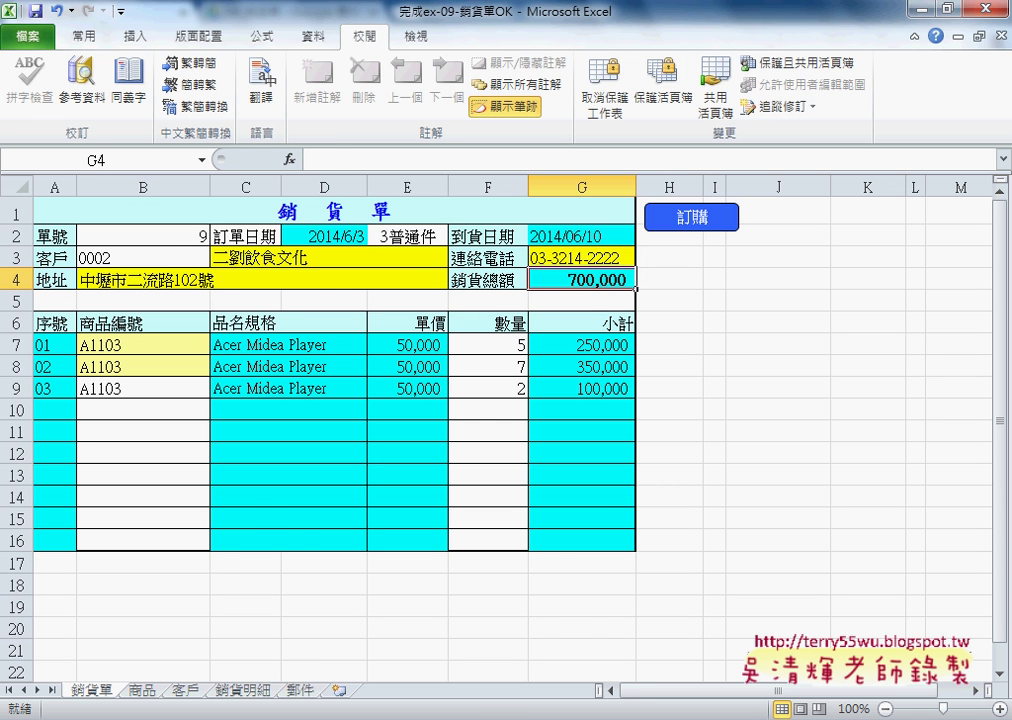
key(alt+Tab)
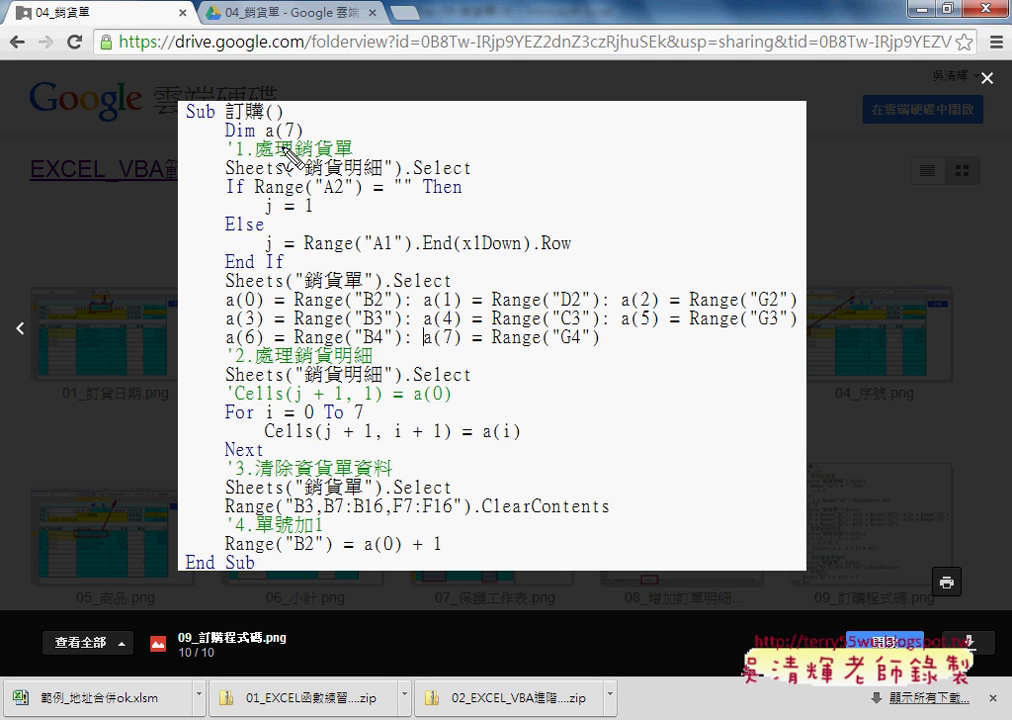
Underline a(7) and sketch an arrowed eight-slot array box on the code image.
drag(265, 142, 302, 139)
mouse_move(449, 95)
mouse_down()
mouse_move(652, 133)
mouse_move(449, 100)
mouse_up()
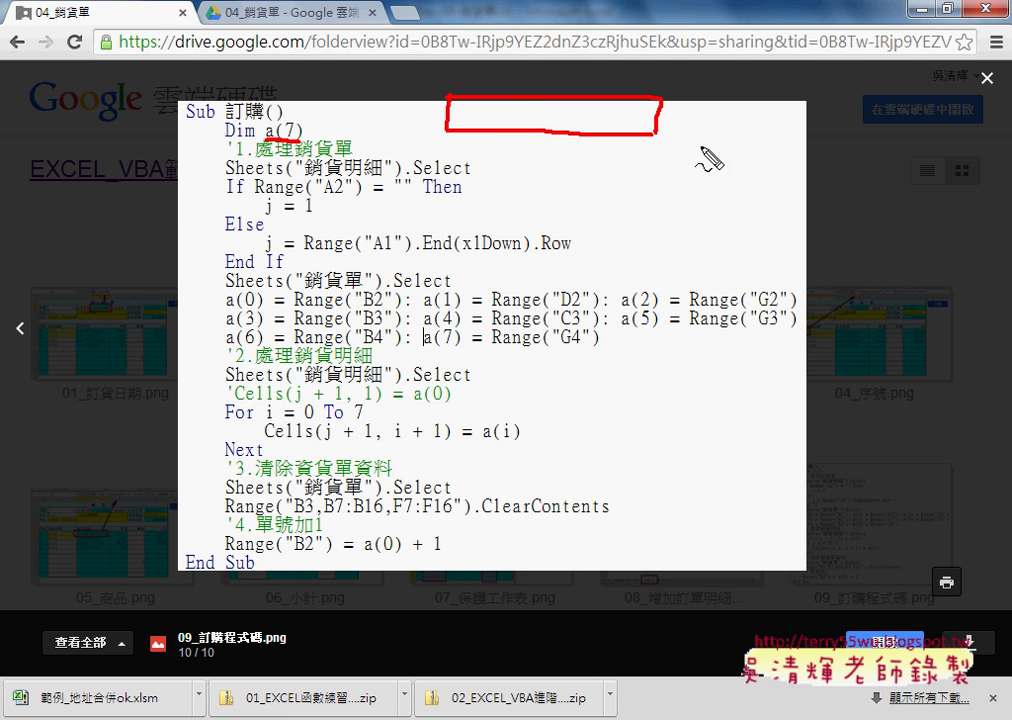
drag(718, 153, 676, 129)
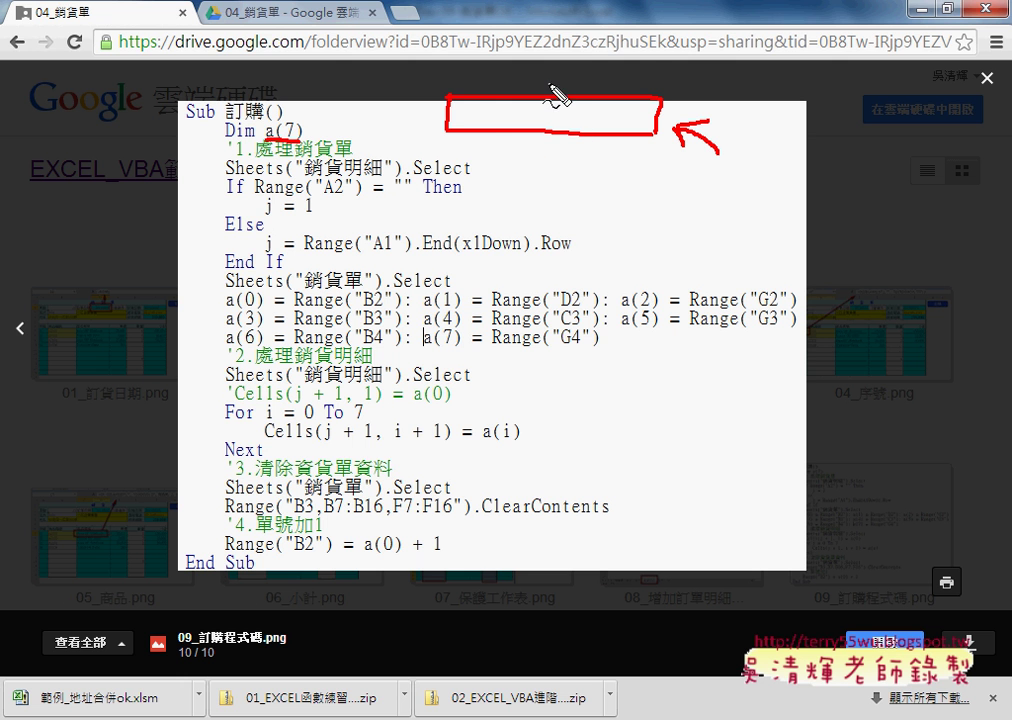
drag(540, 84, 541, 159)
drag(497, 86, 497, 158)
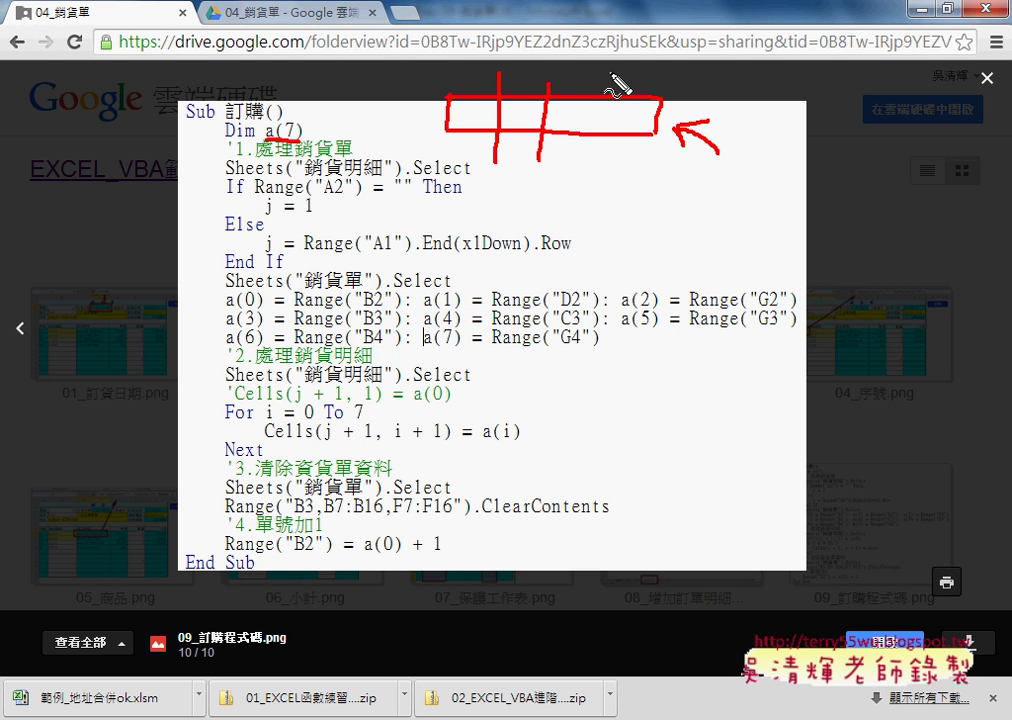
drag(610, 88, 610, 157)
drag(478, 82, 478, 160)
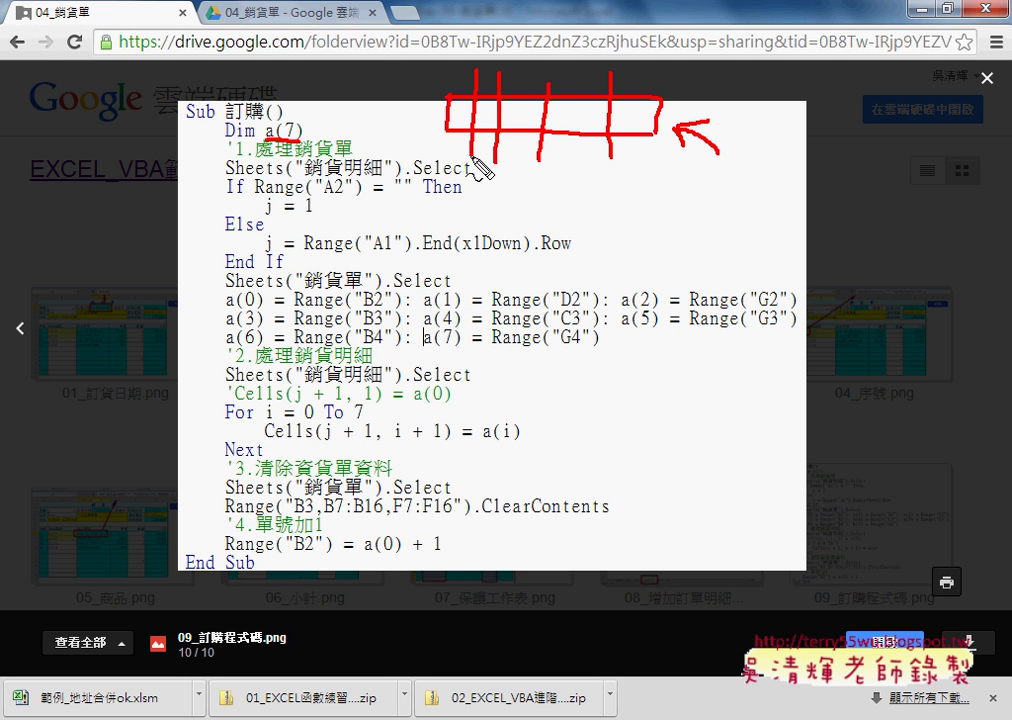
drag(521, 78, 520, 158)
mouse_move(567, 80)
mouse_down()
mouse_move(566, 158)
mouse_move(581, 158)
mouse_up()
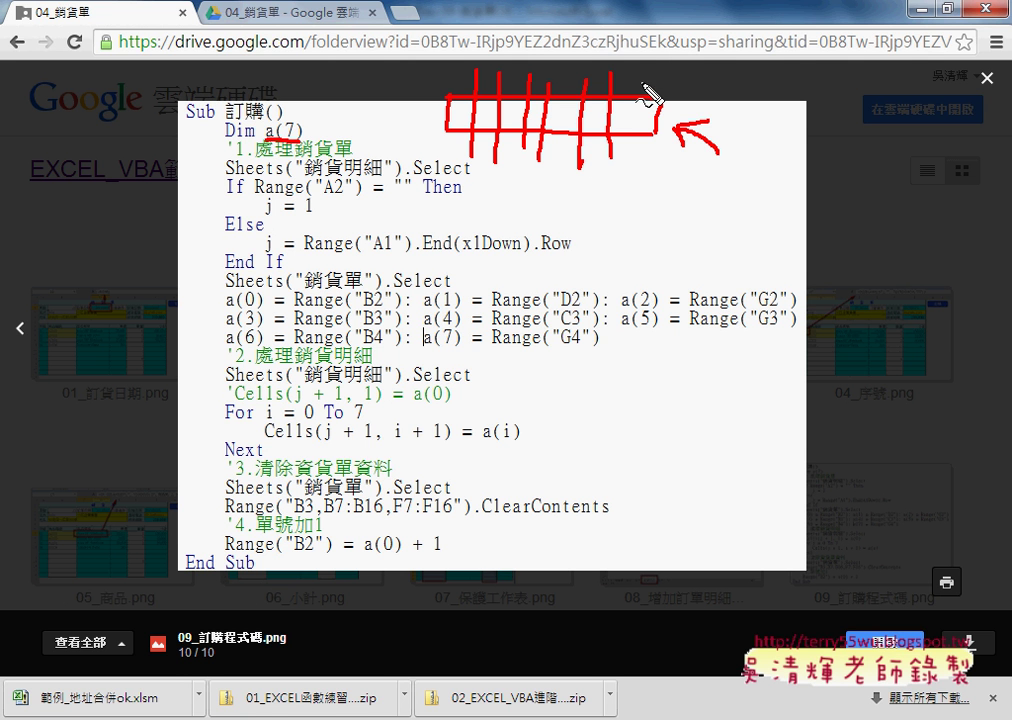
drag(640, 80, 640, 155)
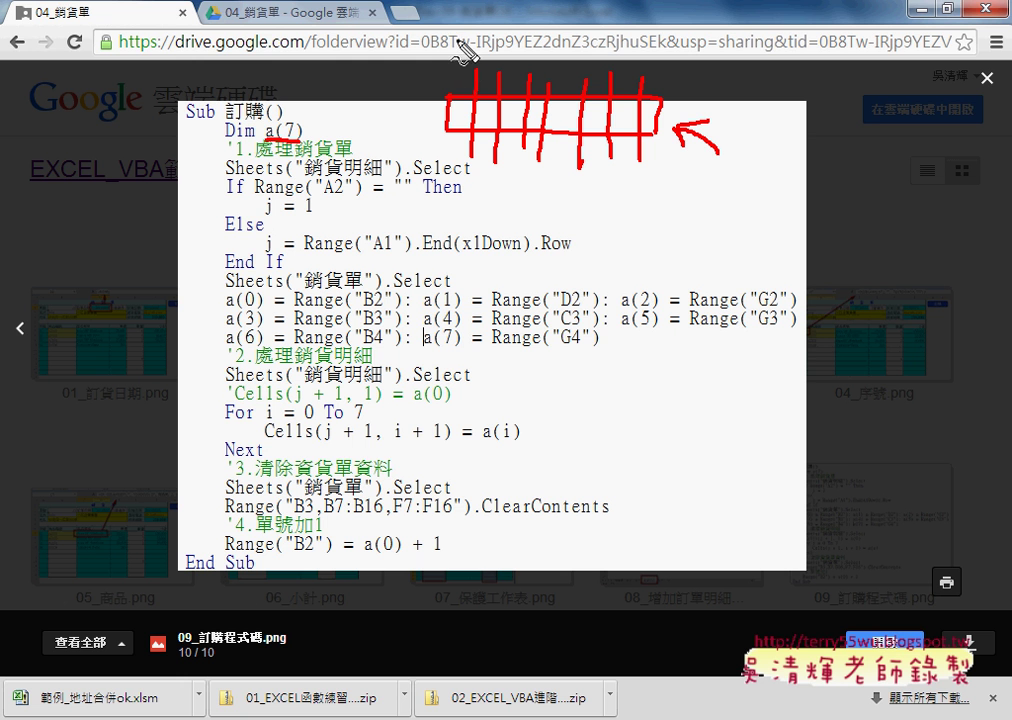
Label the array's first and last slots and underline Dim a(7), then erase the marks and move the colour-scheme warning aside.
drag(463, 78, 462, 45)
drag(650, 50, 659, 93)
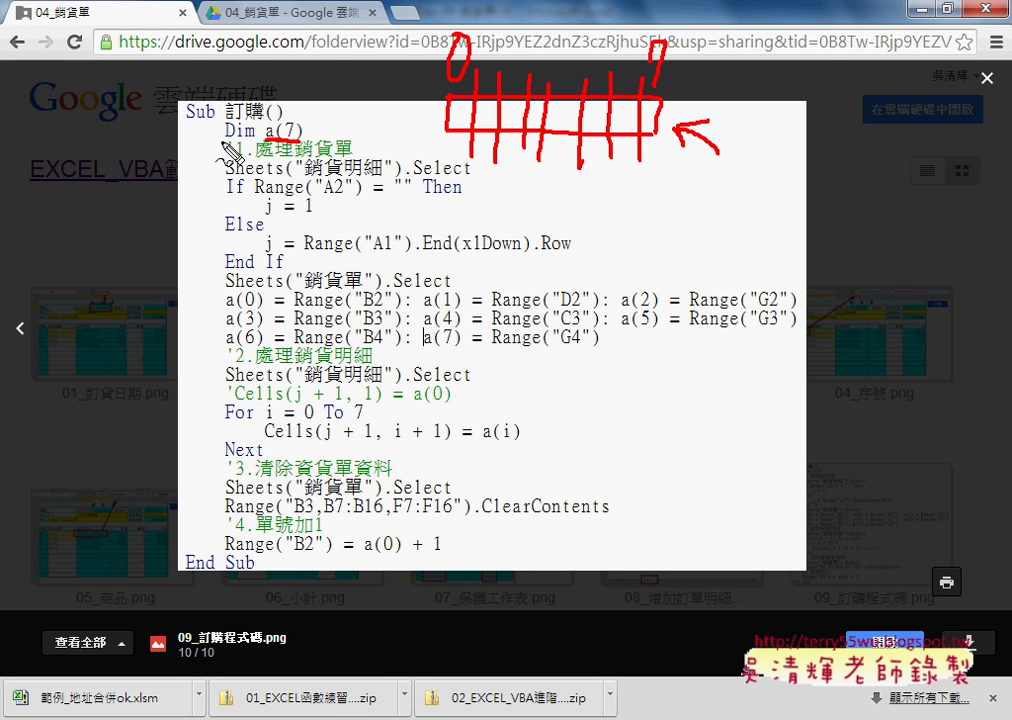
drag(217, 142, 256, 141)
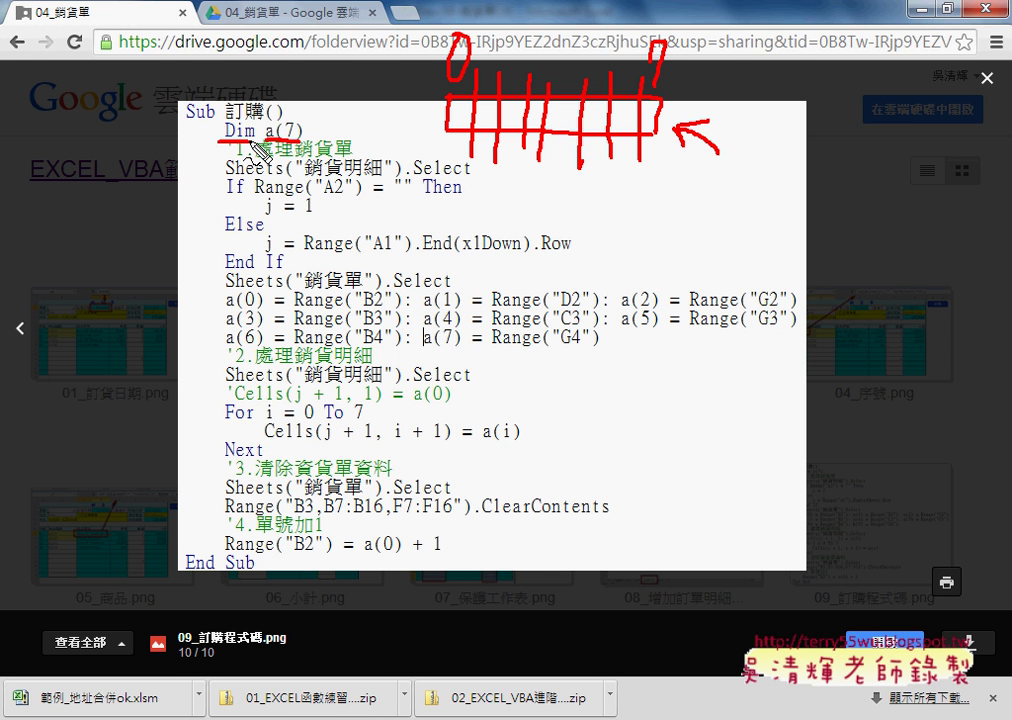
key(Escape)
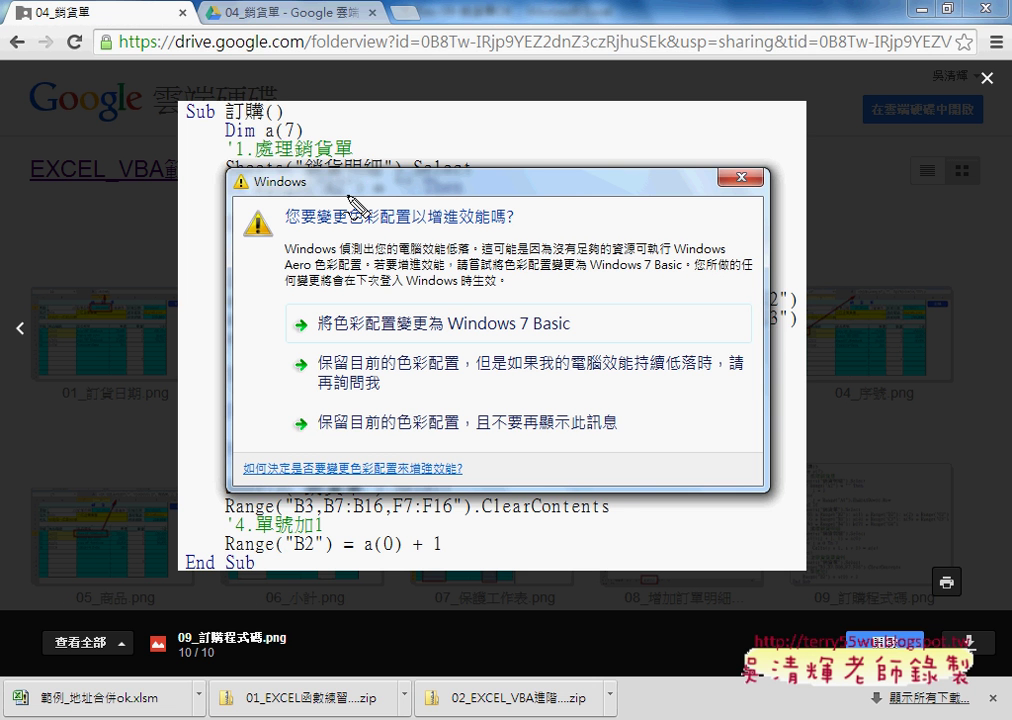
drag(350, 190, 324, 714)
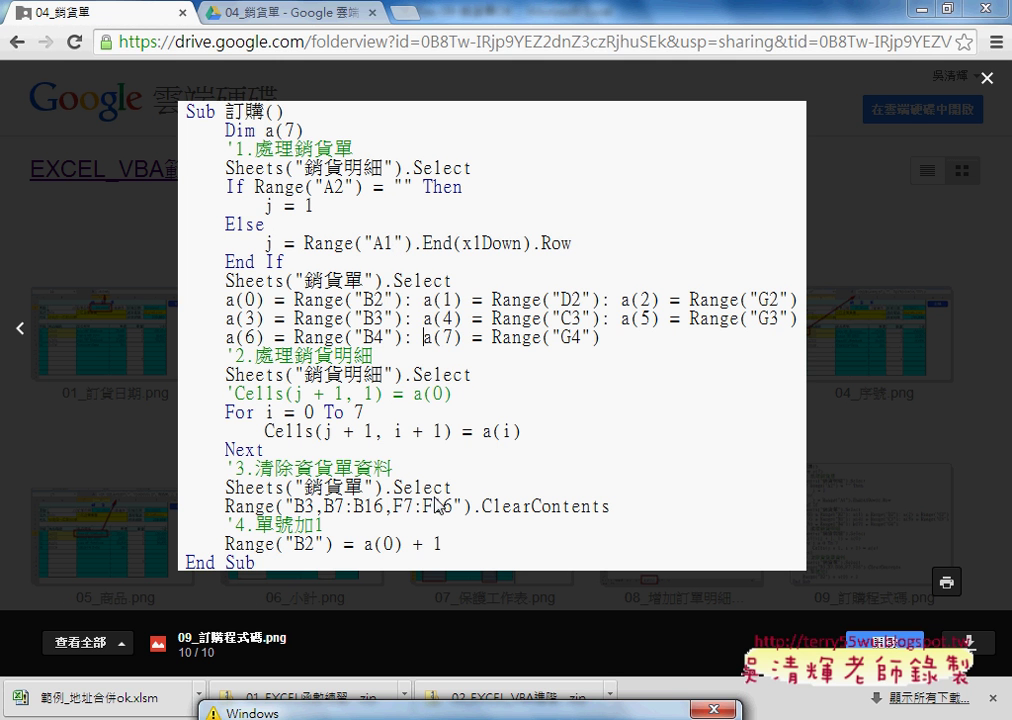
Delete the old order records in A2:H9 of 銷貨明細, then return to the code image.
mouse_move(343, 714)
click(361, 630)
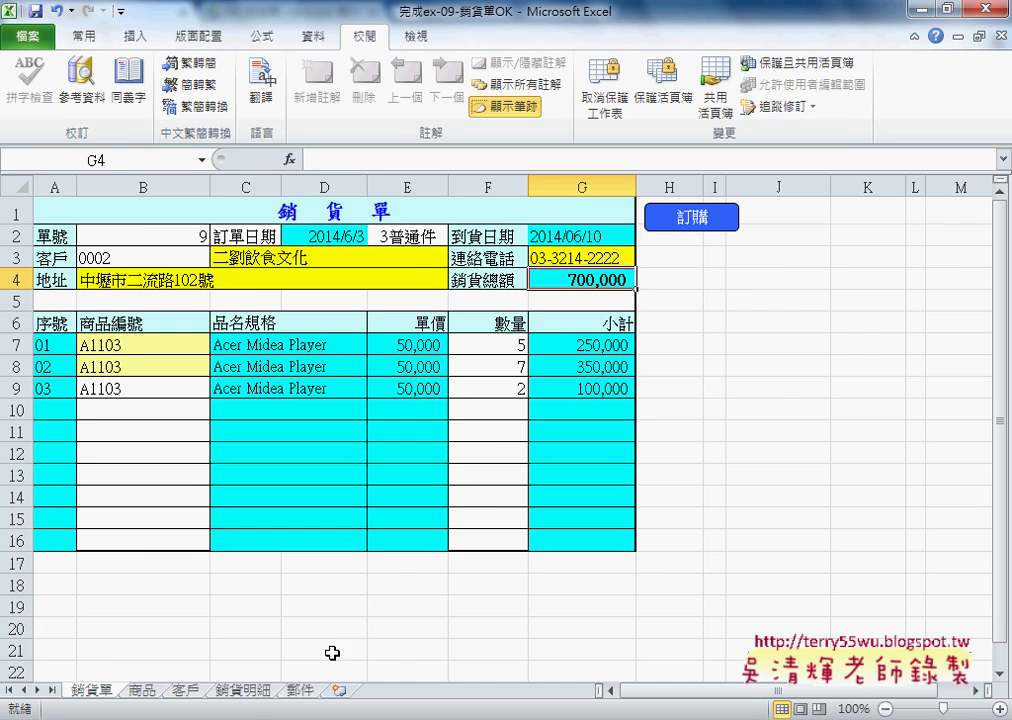
click(250, 690)
click(71, 207)
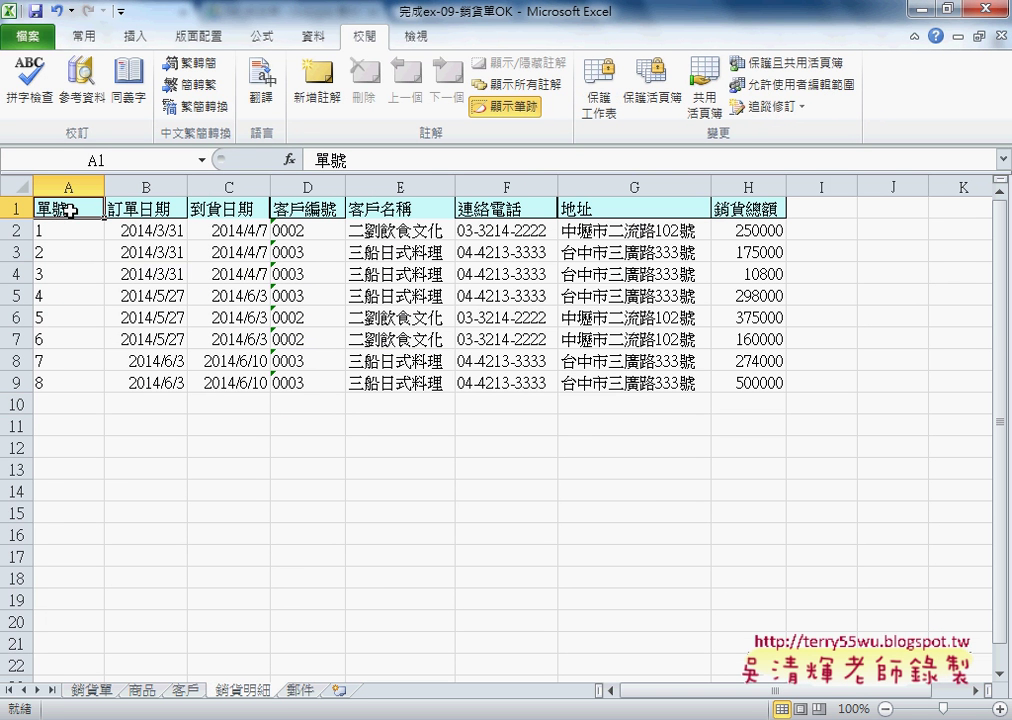
key(ctrl+Down)
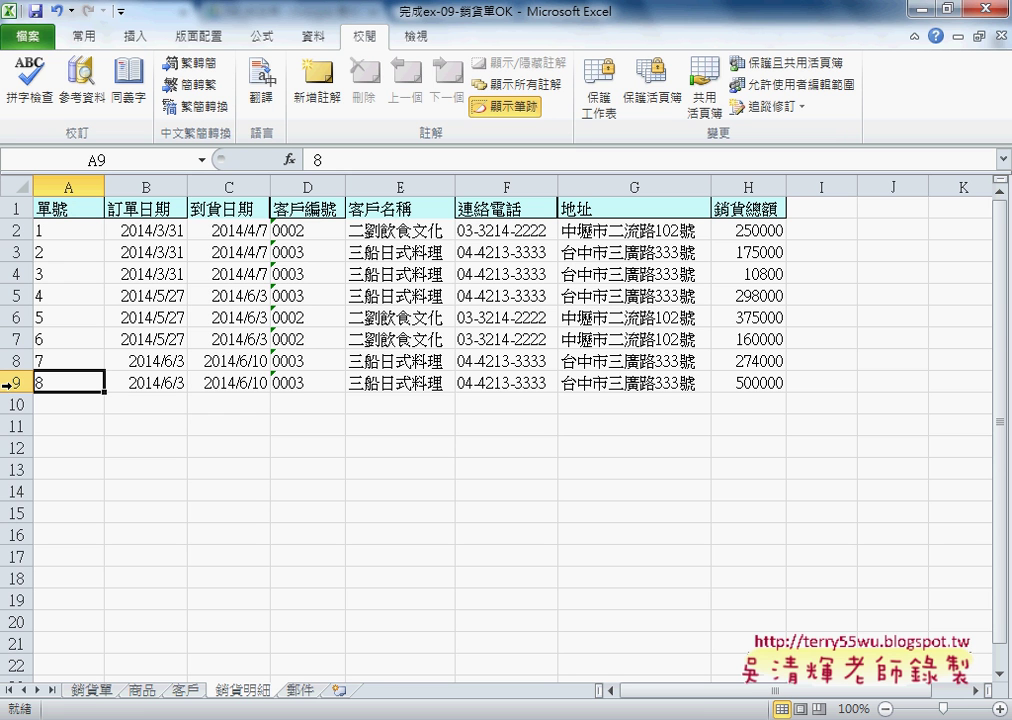
click(66, 406)
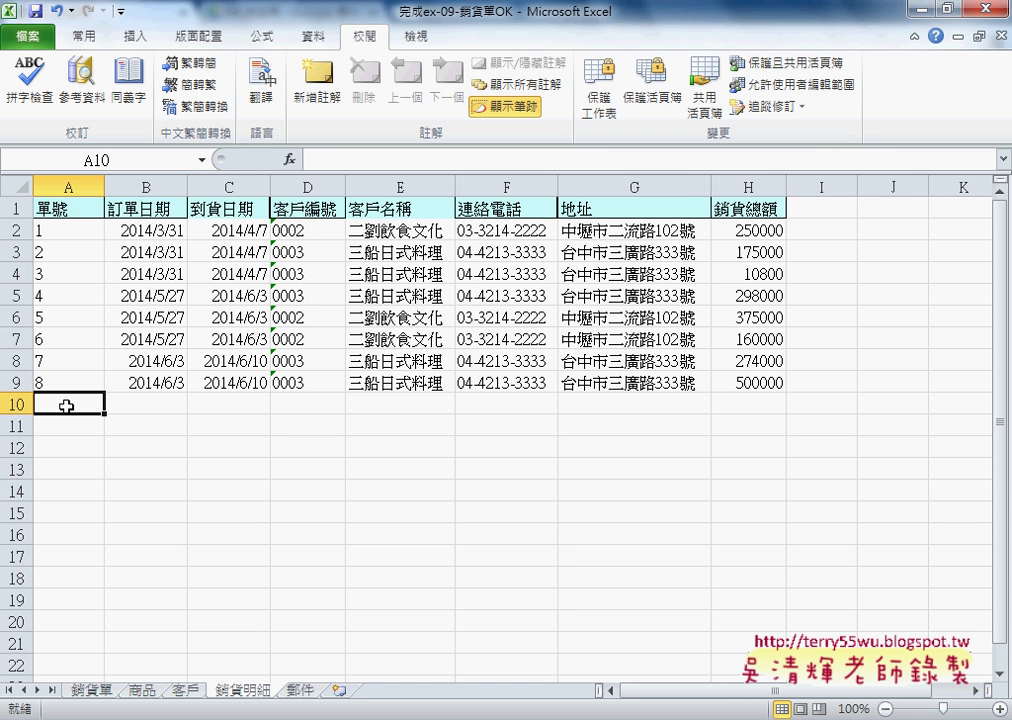
drag(80, 230, 745, 378)
key(Delete)
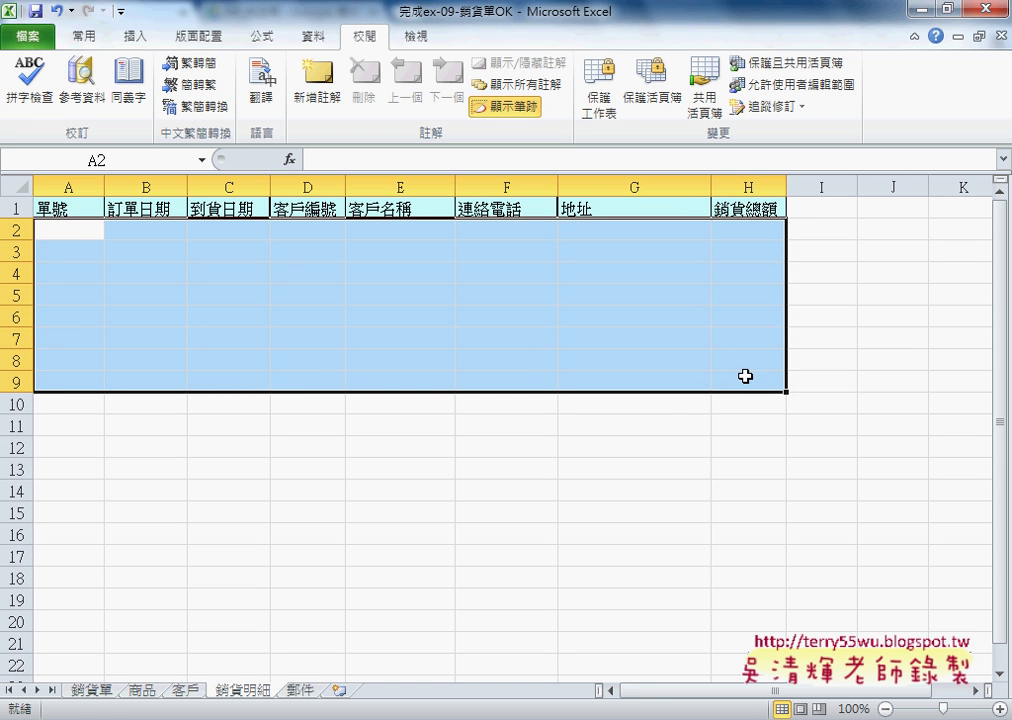
click(78, 233)
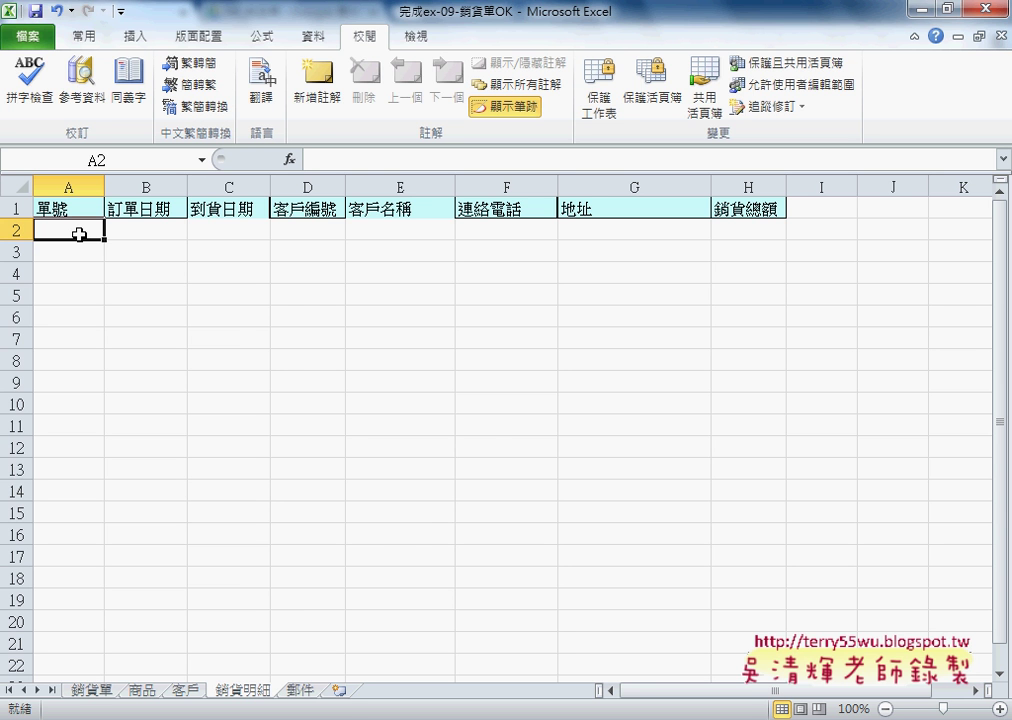
key(alt+Tab)
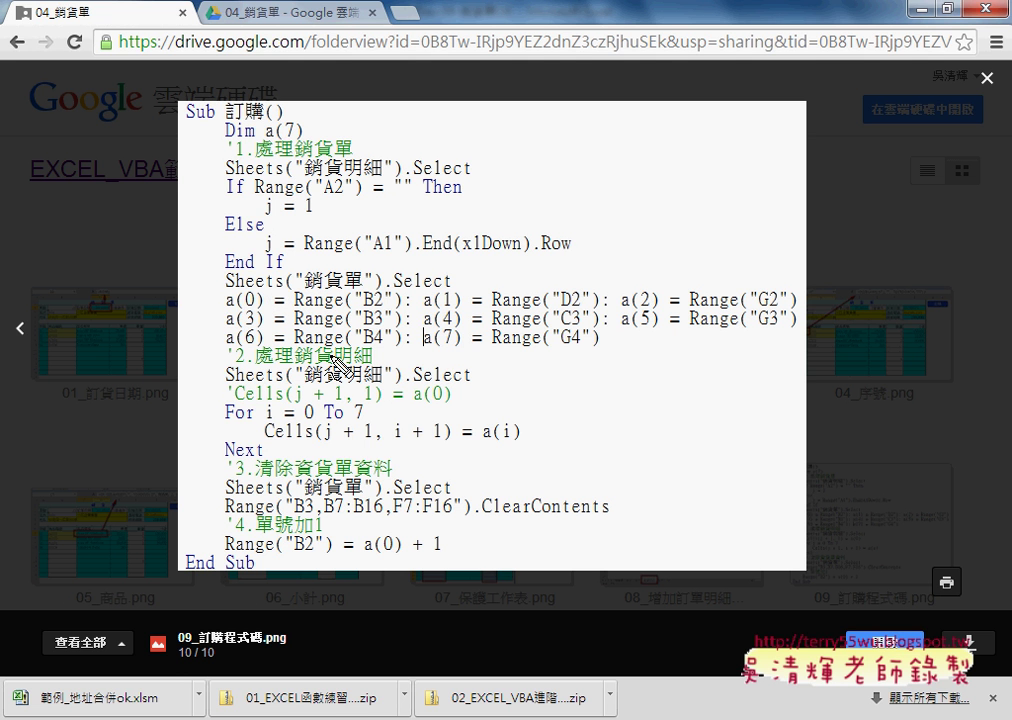
drag(218, 310, 262, 309)
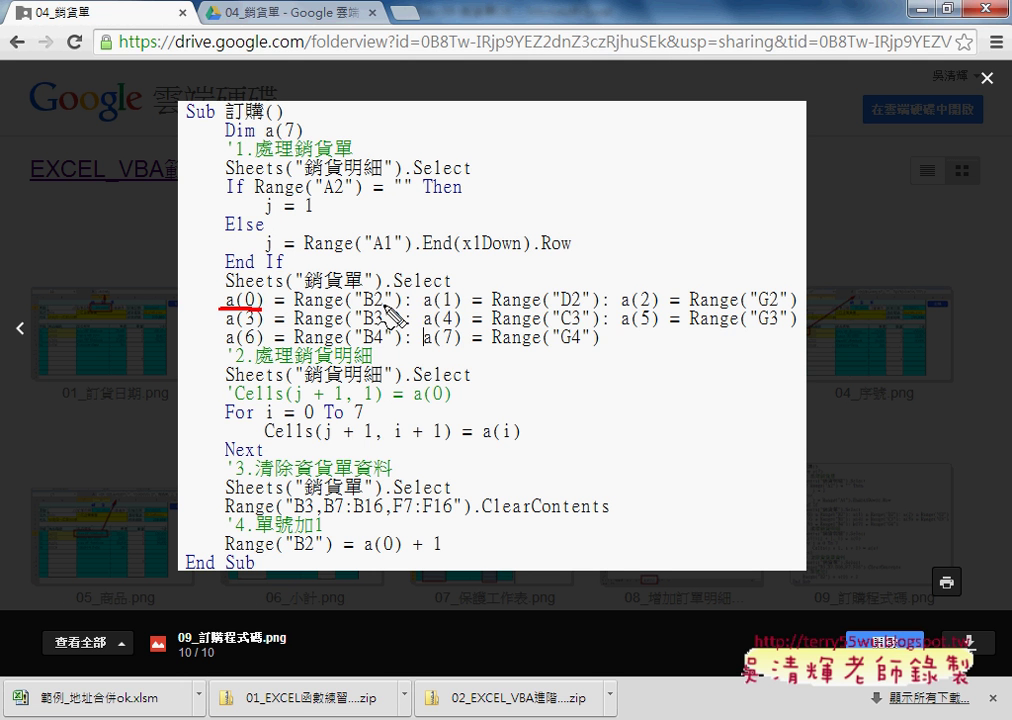
drag(393, 309, 335, 310)
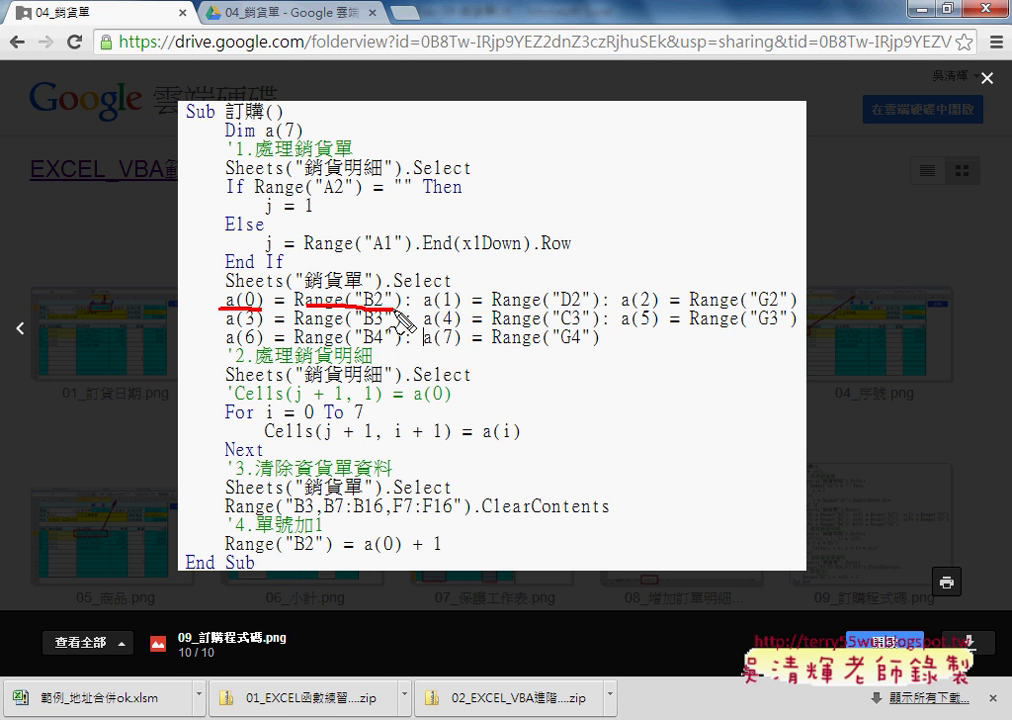
drag(558, 309, 582, 307)
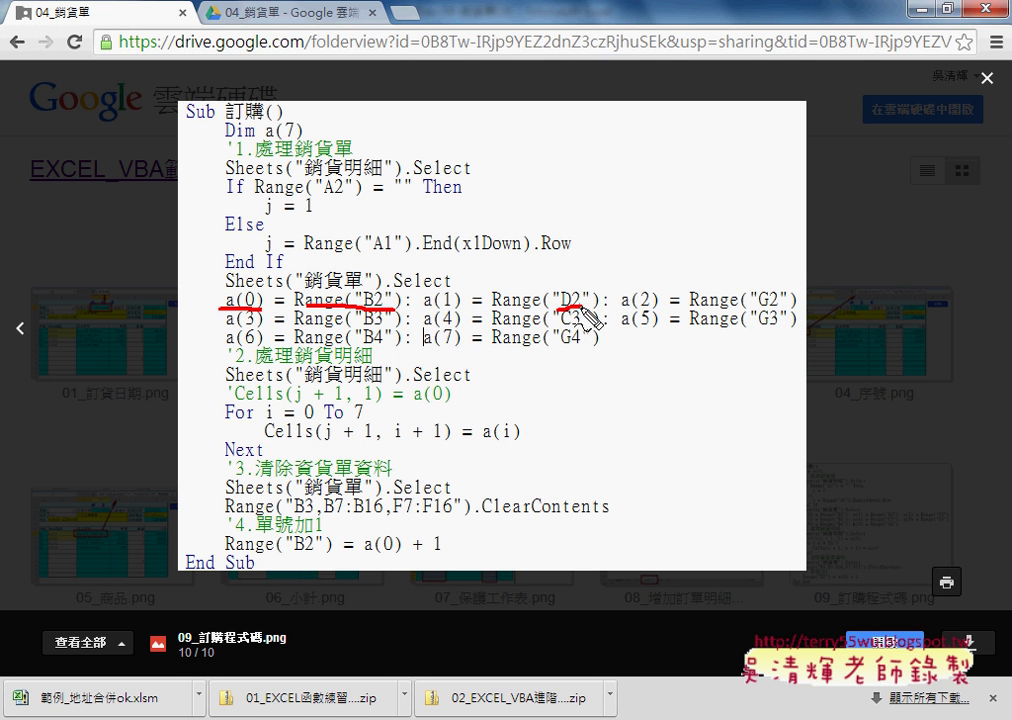
key(Escape)
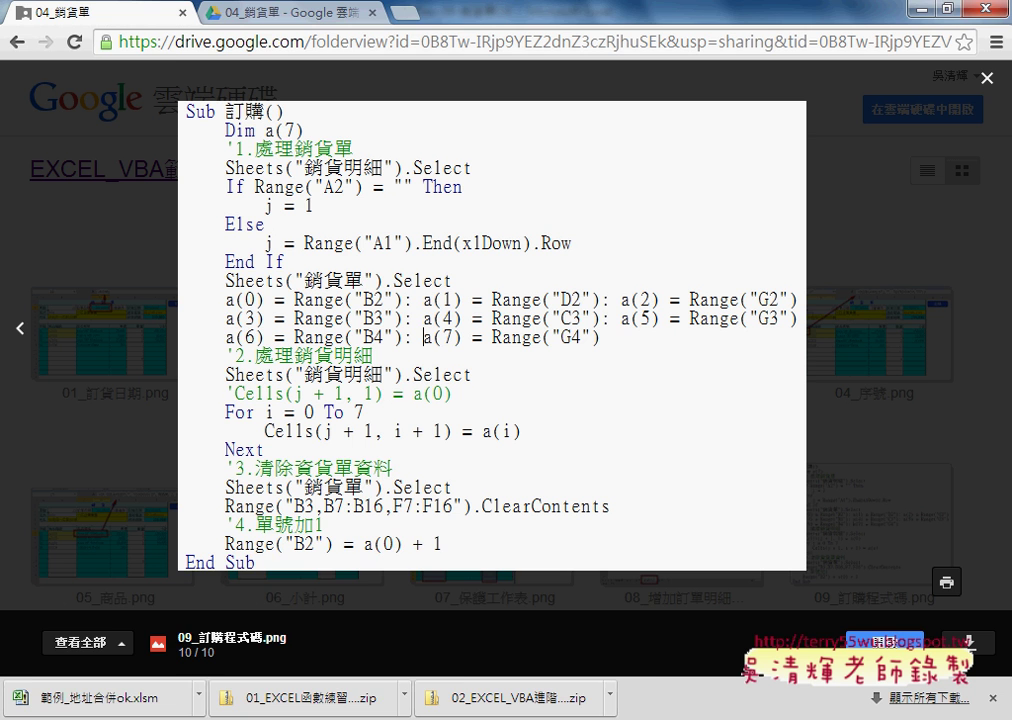
mouse_move(334, 650)
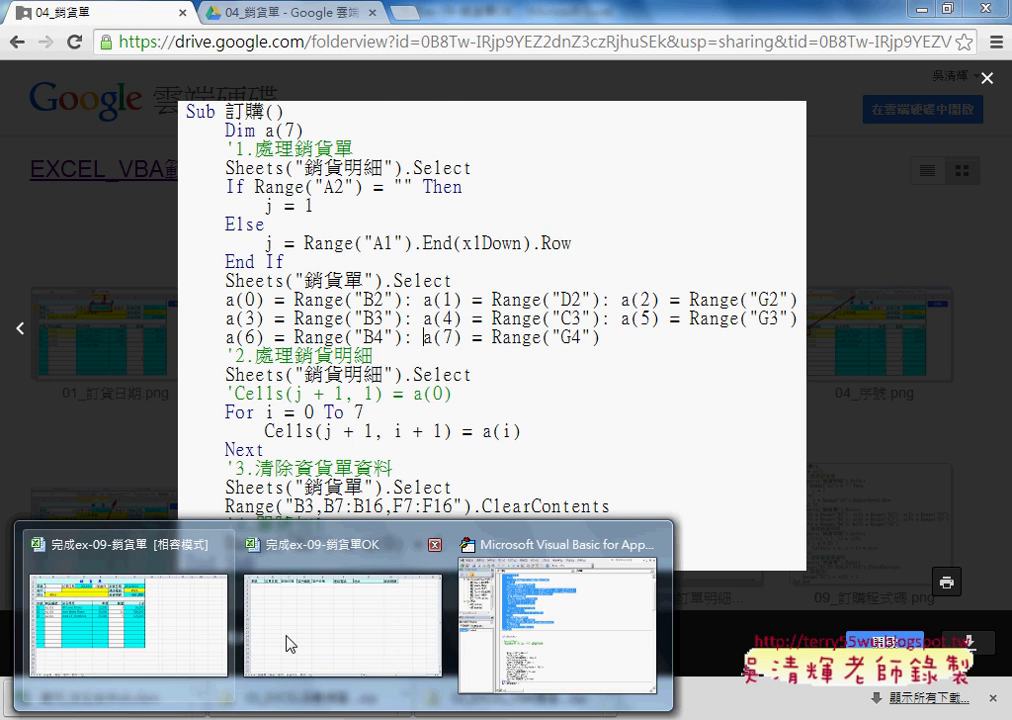
click(290, 643)
click(95, 691)
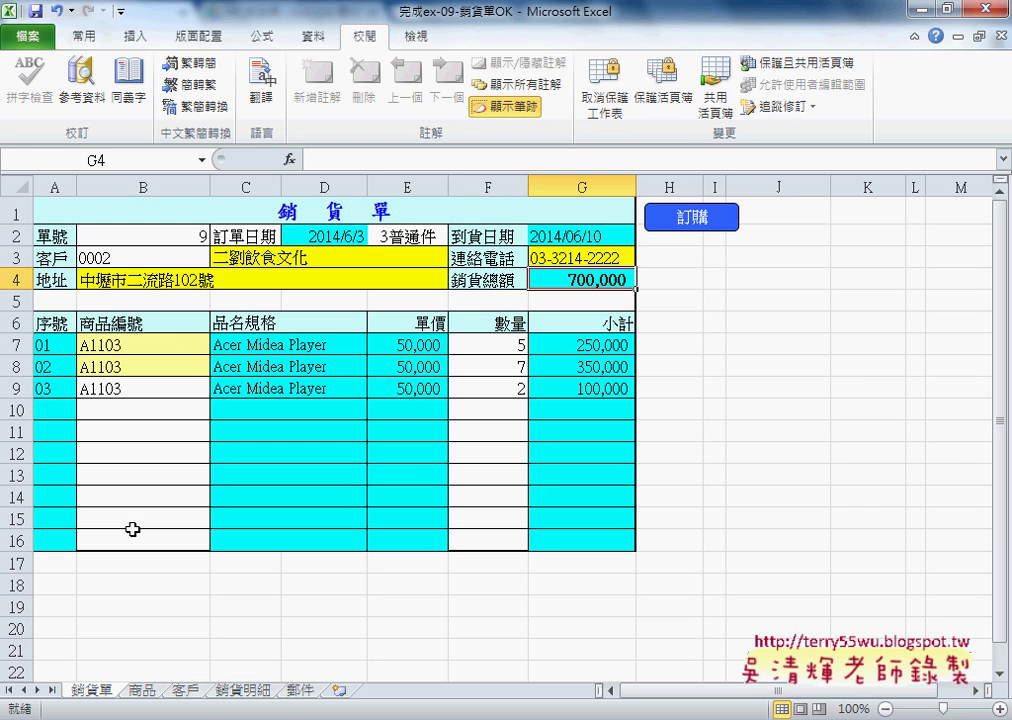
click(142, 236)
click(335, 237)
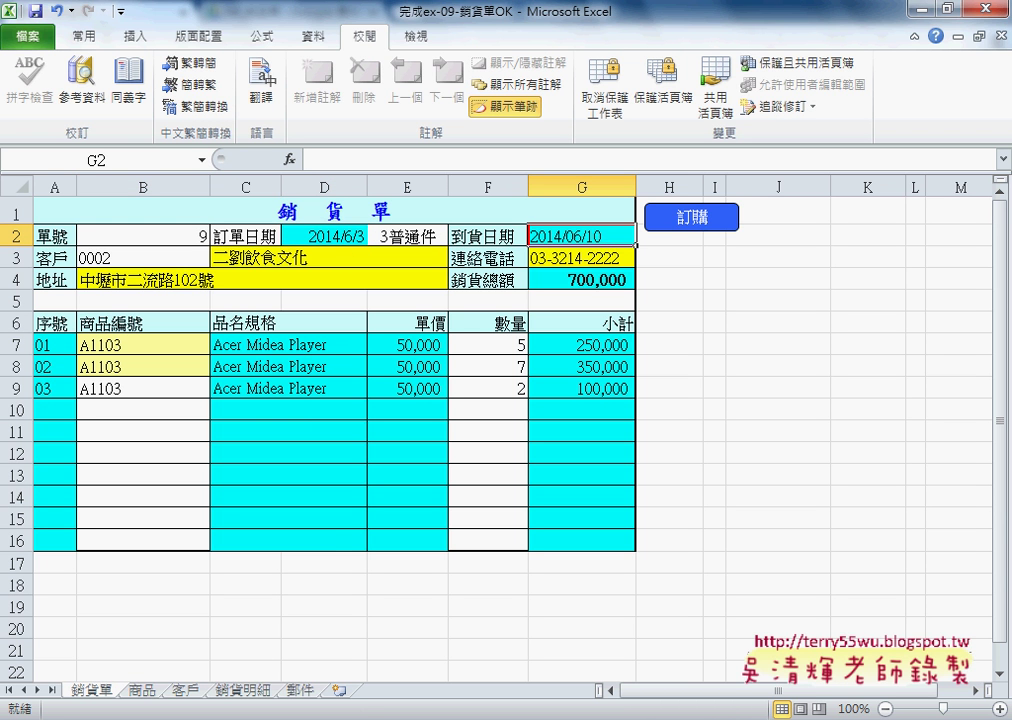
key(alt+Tab)
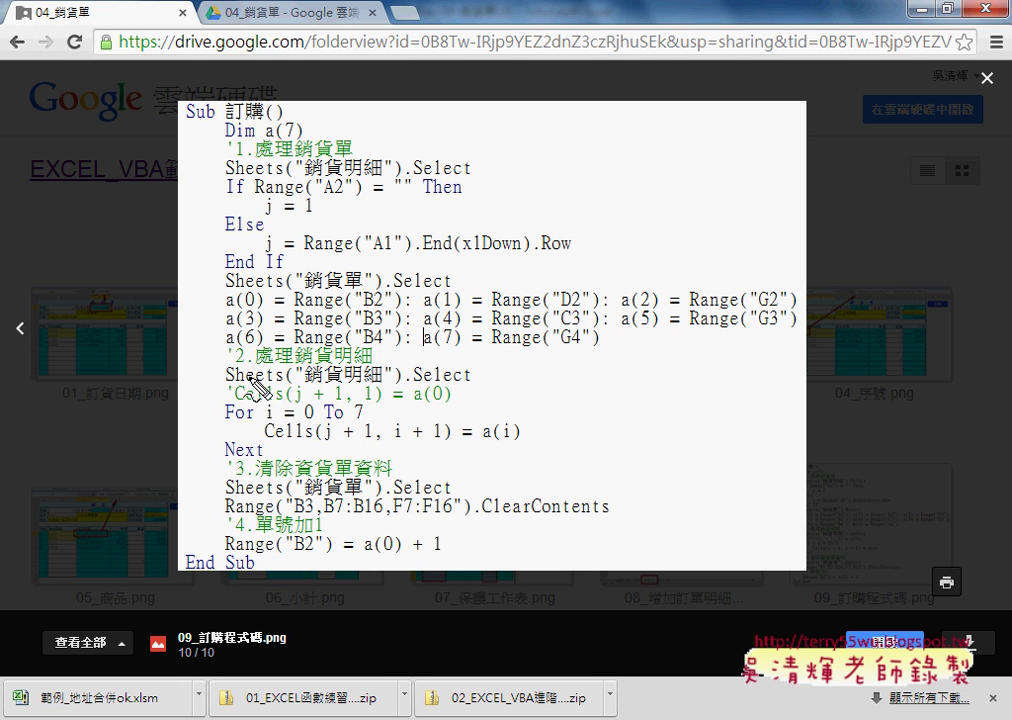
drag(312, 382, 374, 381)
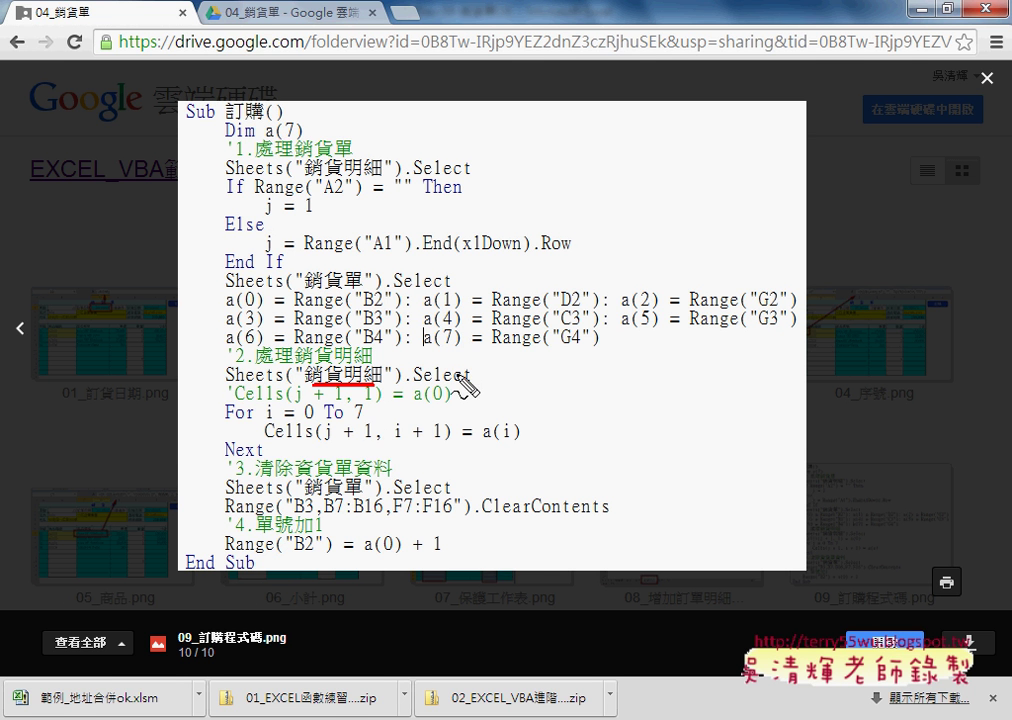
drag(284, 140, 296, 140)
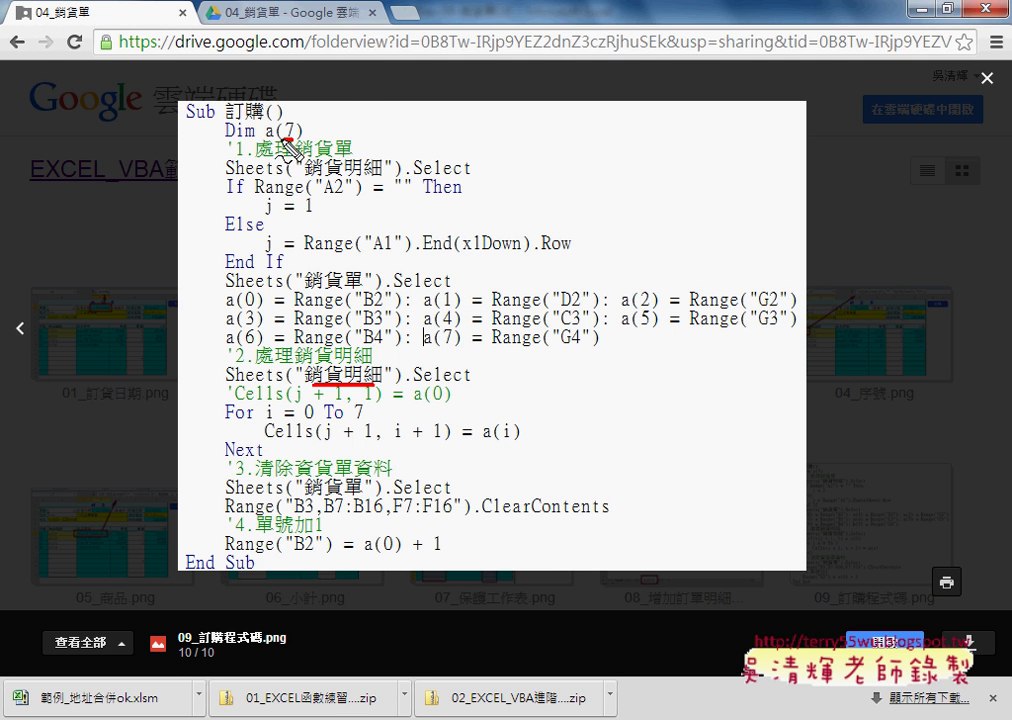
mouse_move(356, 104)
mouse_down()
mouse_move(350, 117)
mouse_move(357, 104)
mouse_move(388, 118)
mouse_move(414, 98)
mouse_move(418, 146)
mouse_up()
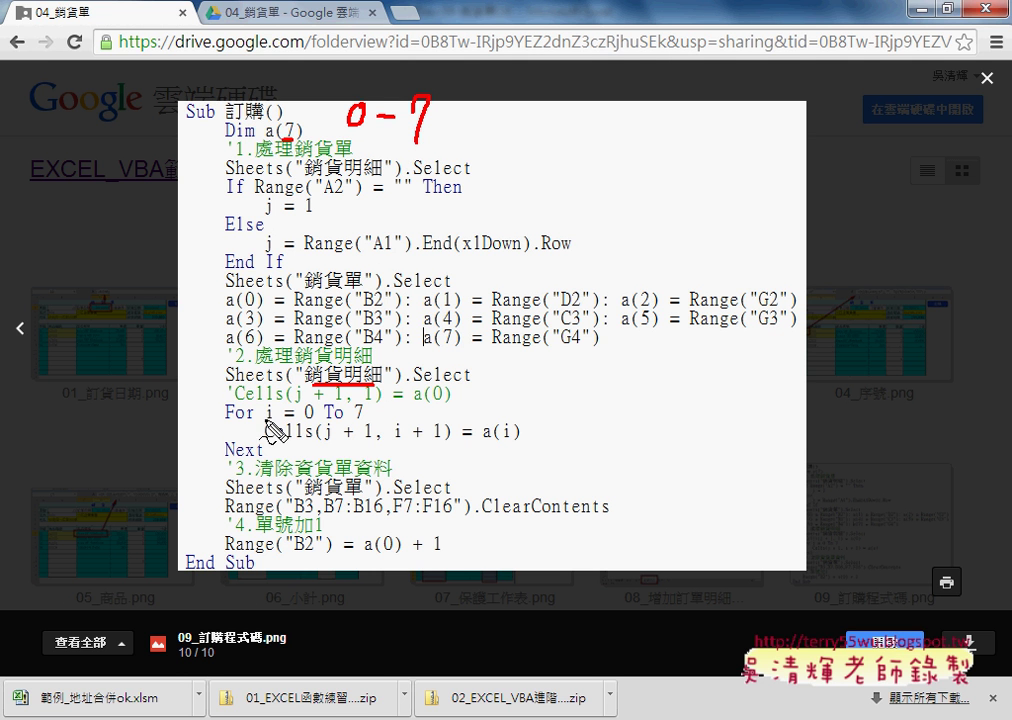
drag(300, 421, 367, 418)
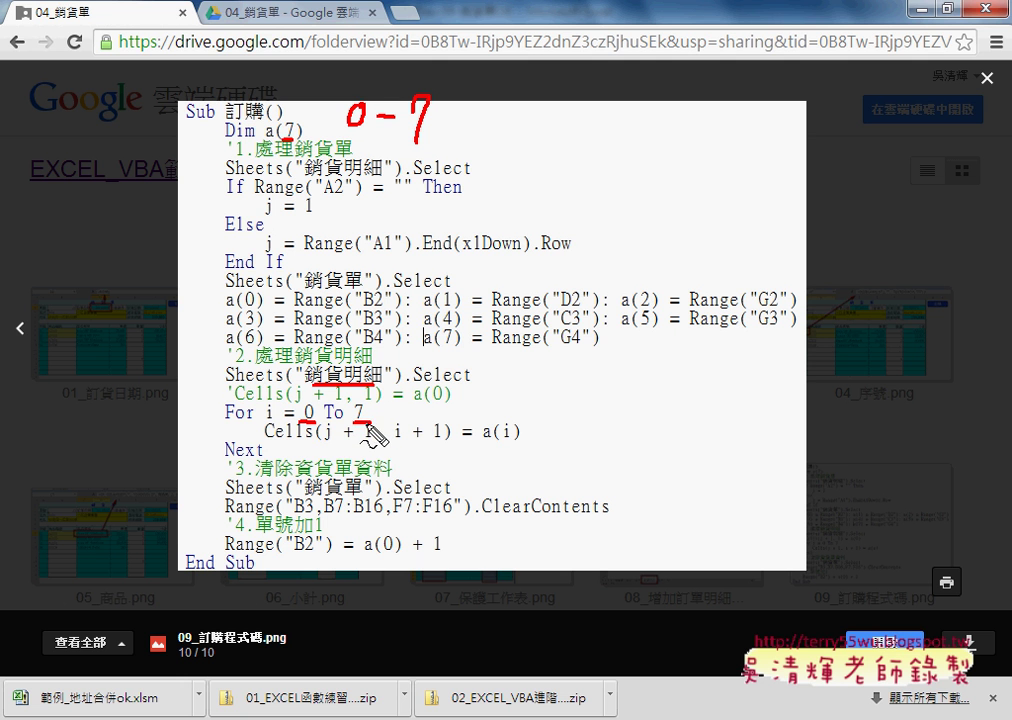
mouse_move(480, 447)
mouse_down()
mouse_move(520, 447)
mouse_move(440, 405)
mouse_move(455, 413)
mouse_up()
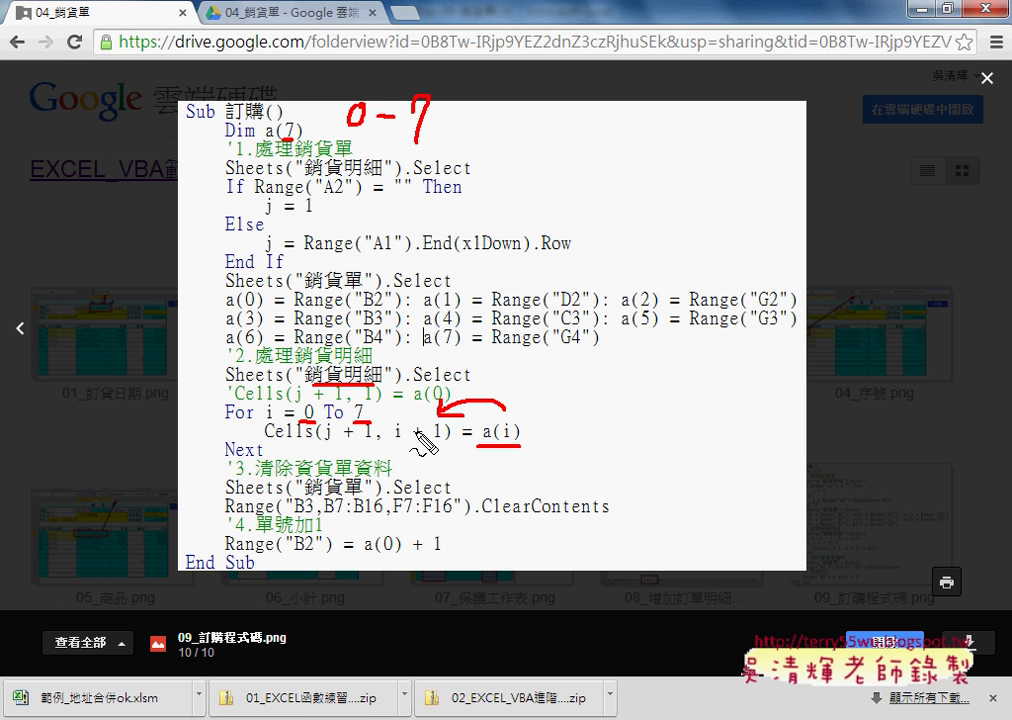
drag(266, 440, 333, 441)
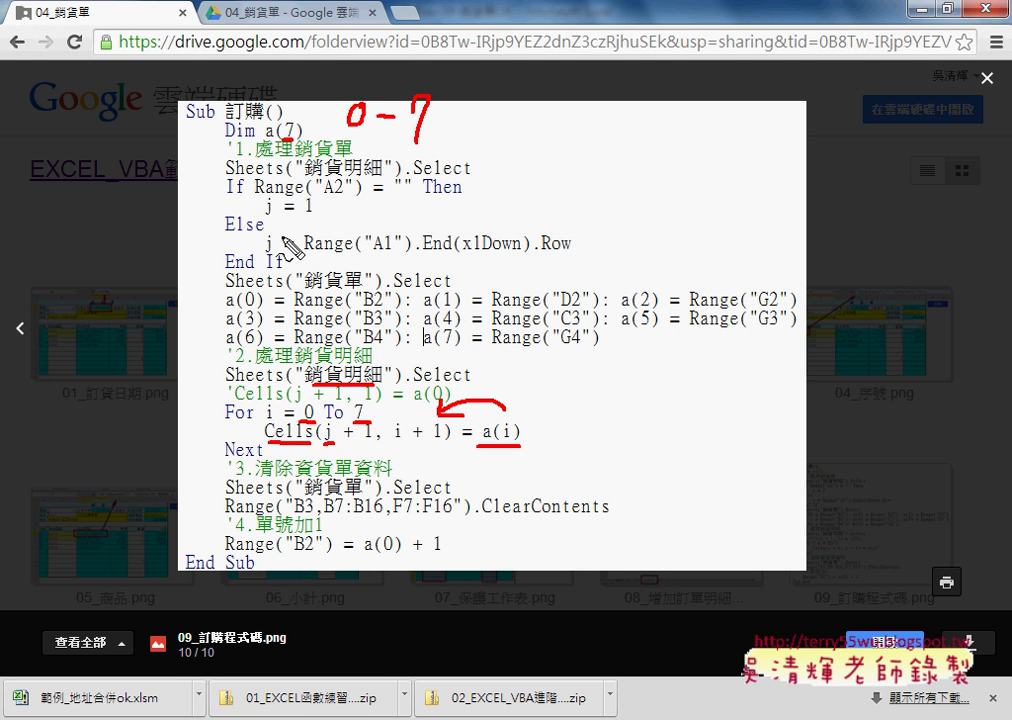
drag(263, 213, 273, 214)
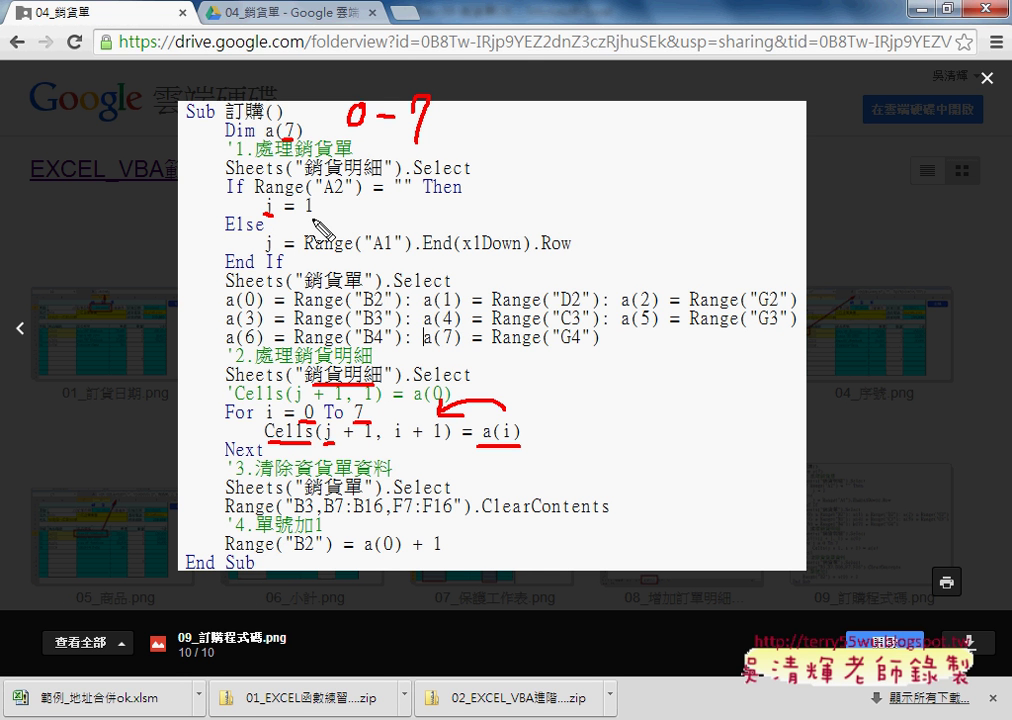
drag(352, 442, 440, 440)
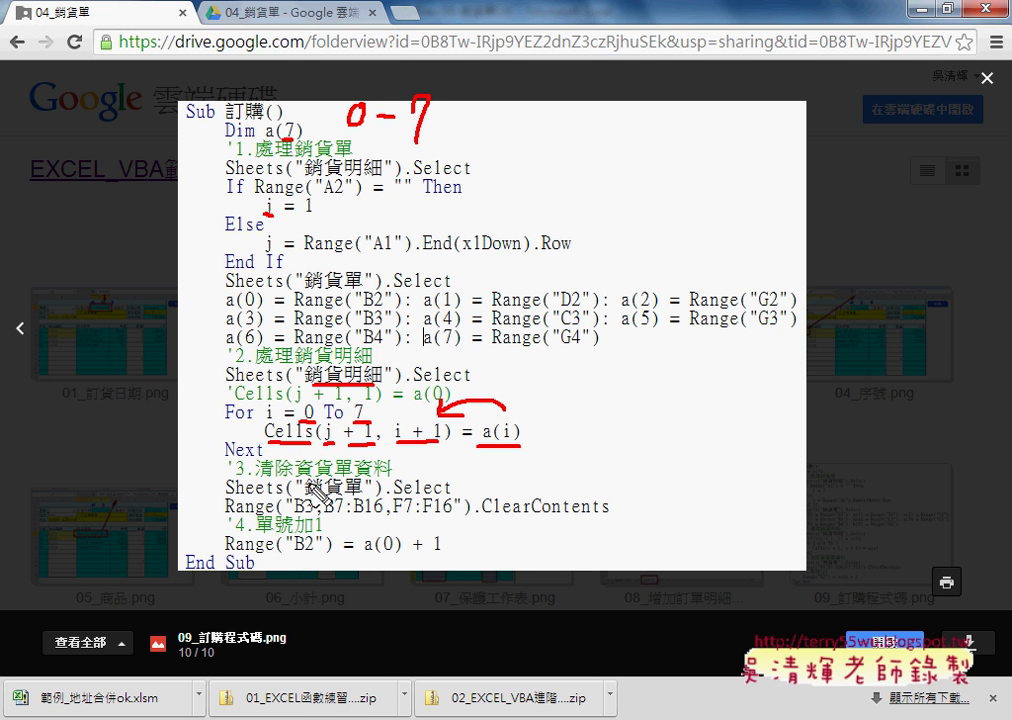
drag(310, 494, 362, 492)
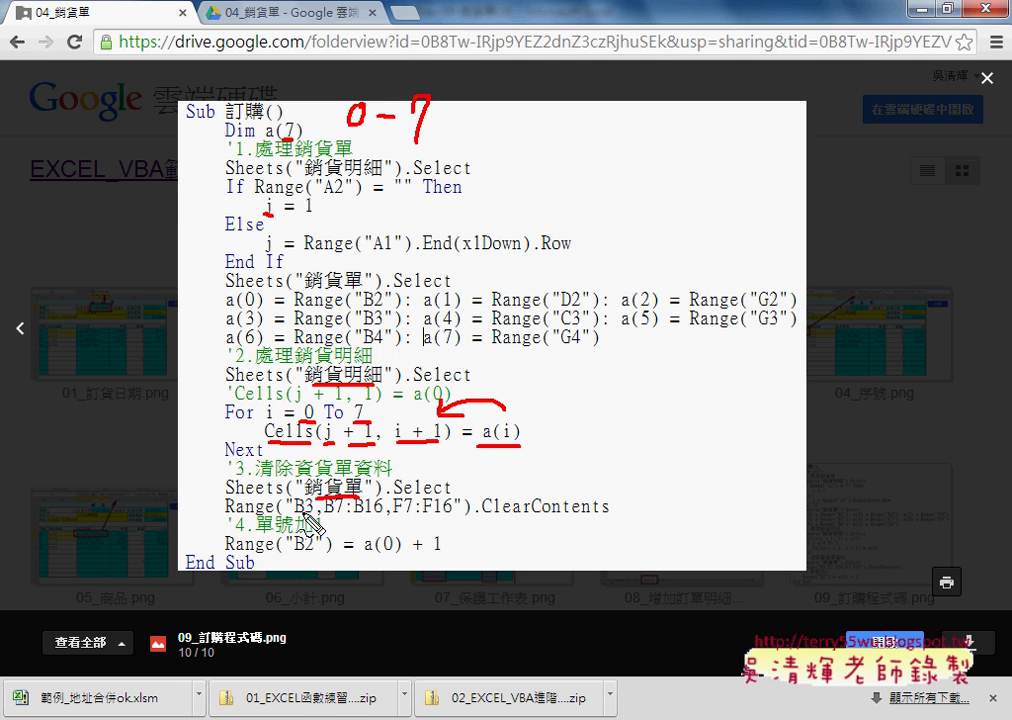
drag(284, 519, 380, 514)
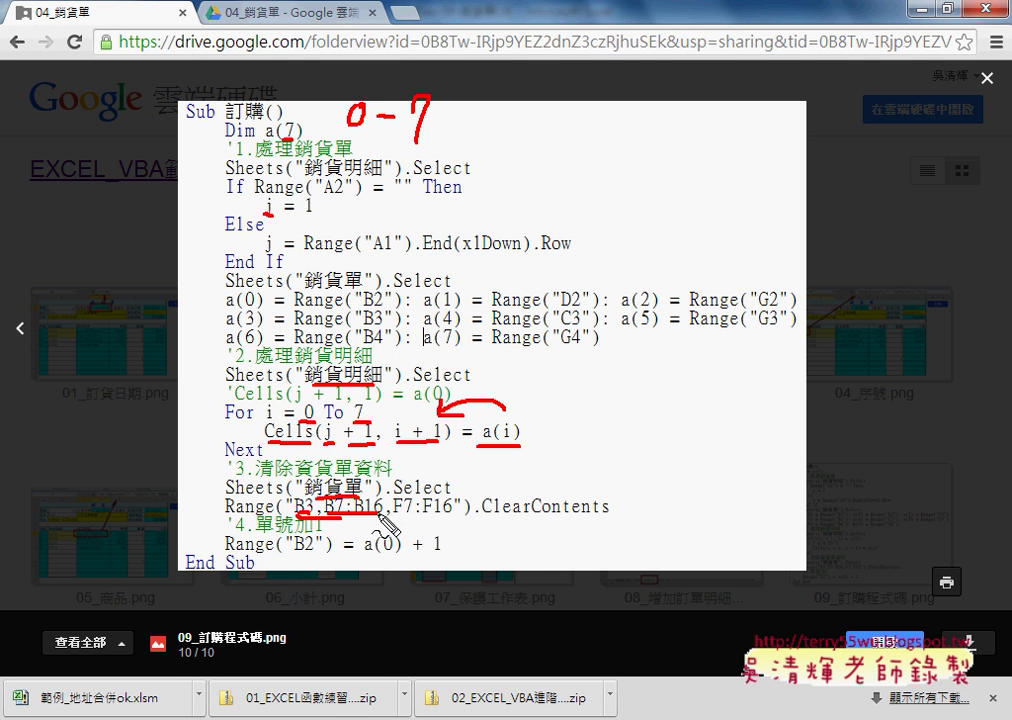
drag(397, 515, 452, 515)
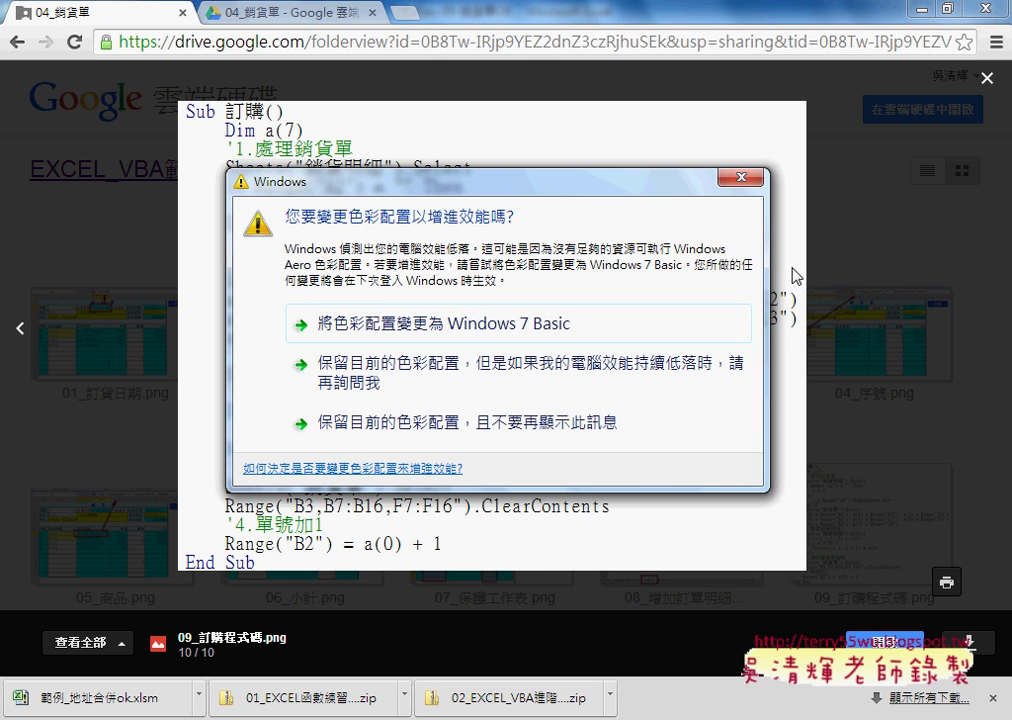
drag(490, 181, 367, 712)
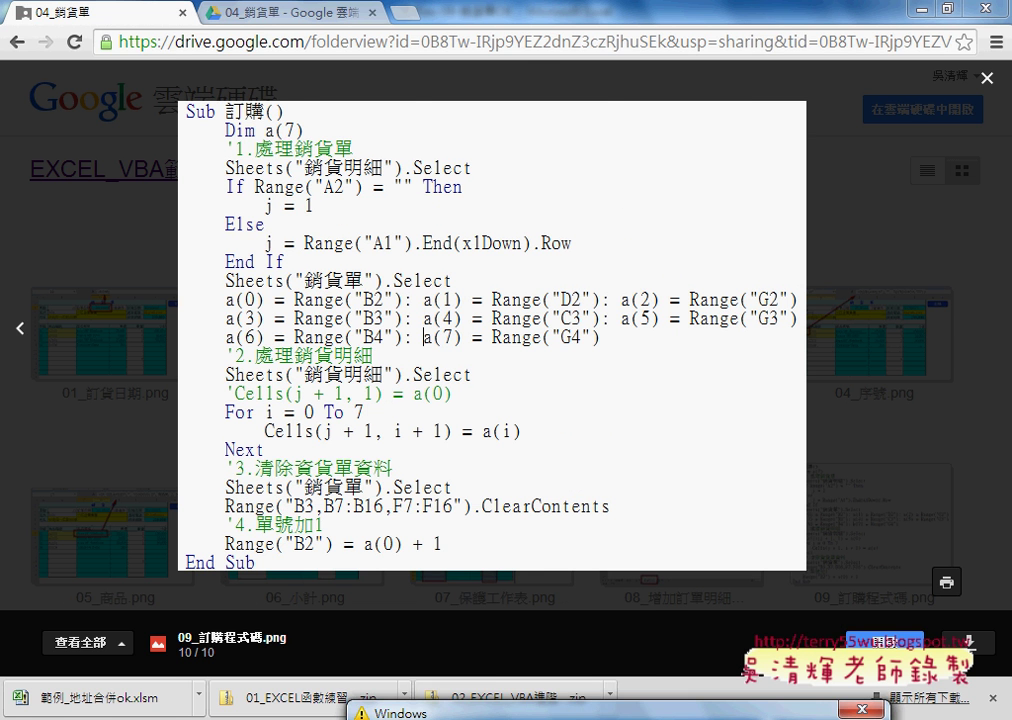
click(300, 637)
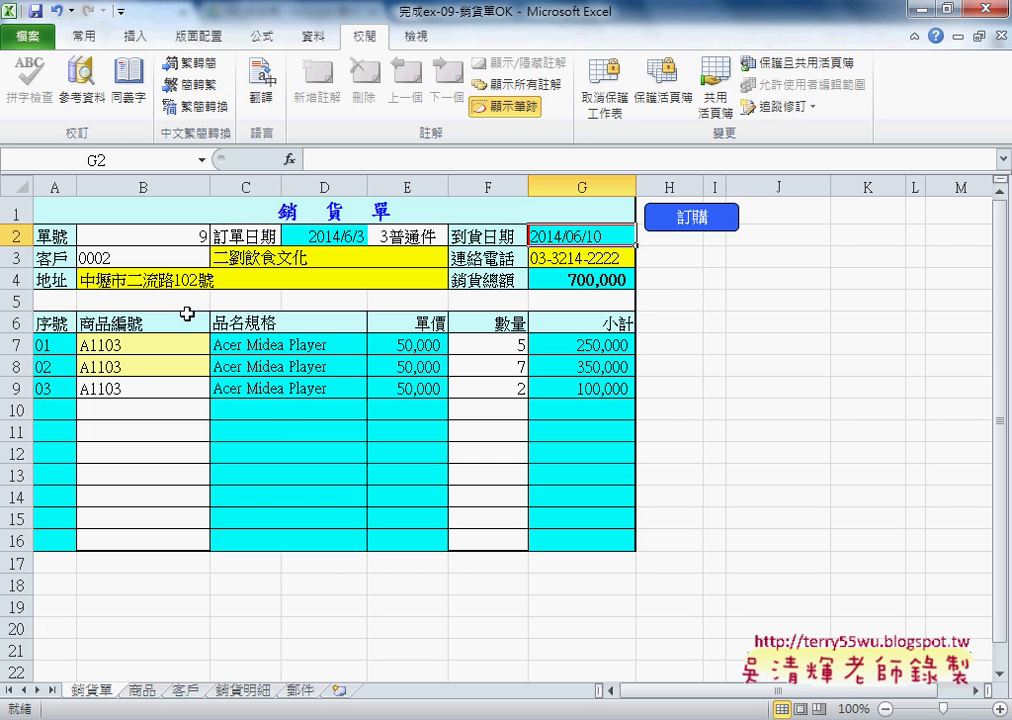
click(149, 262)
mouse_move(150, 345)
mouse_down()
mouse_move(165, 413)
mouse_move(165, 535)
mouse_up()
drag(487, 345, 487, 537)
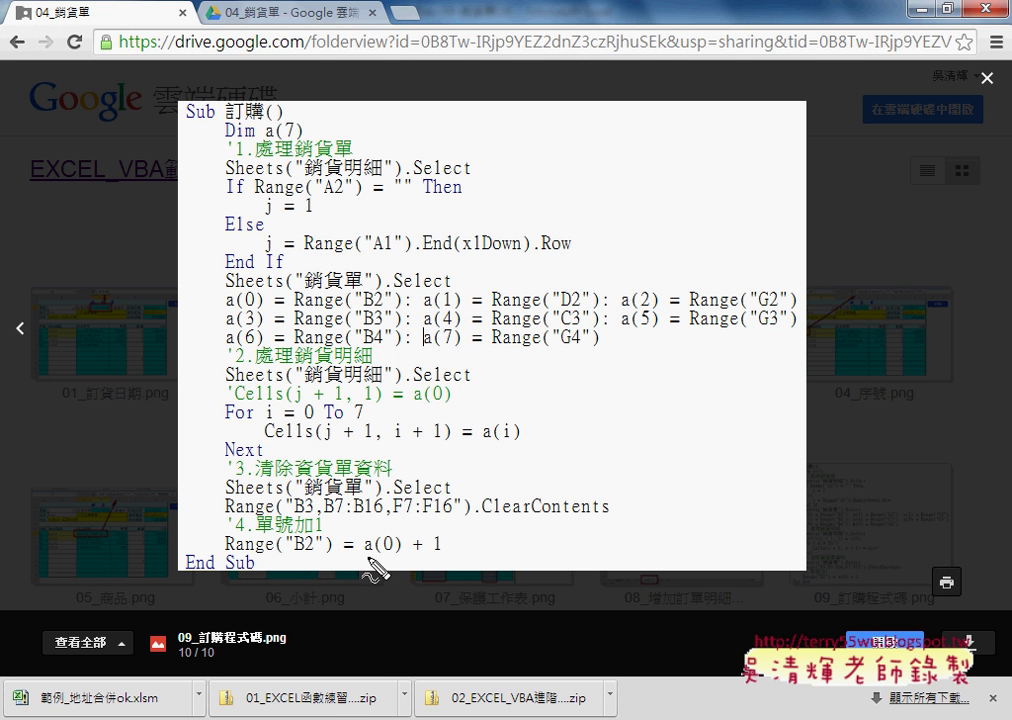
mouse_move(365, 553)
mouse_down()
mouse_move(403, 553)
mouse_move(366, 557)
mouse_up()
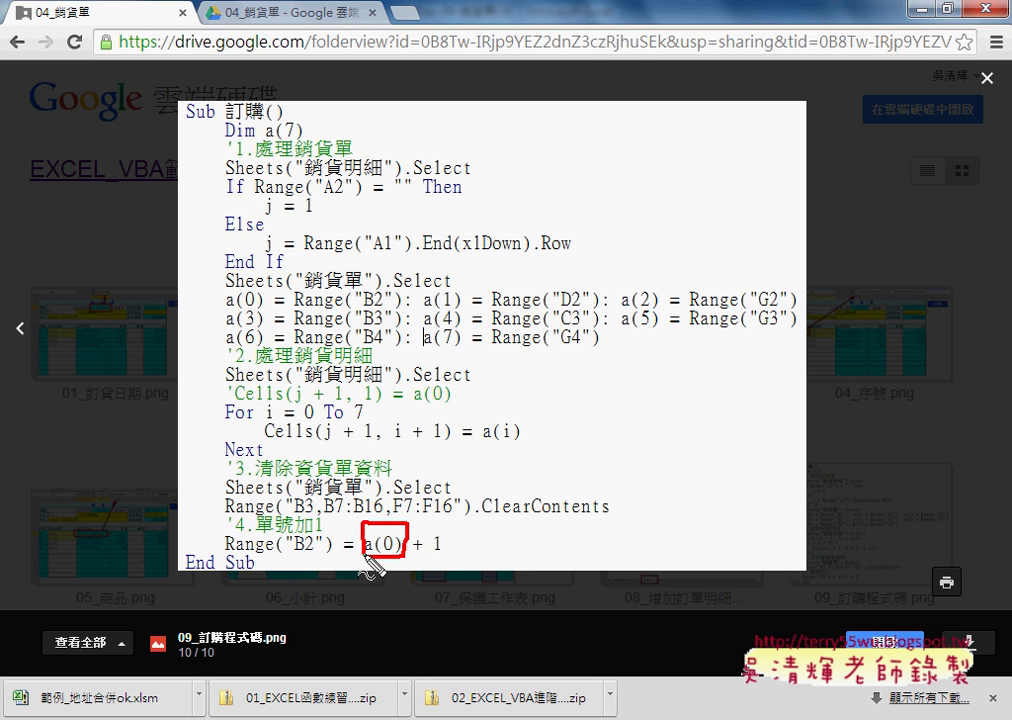
mouse_move(420, 552)
mouse_down()
mouse_move(442, 551)
mouse_move(338, 518)
mouse_move(356, 530)
mouse_up()
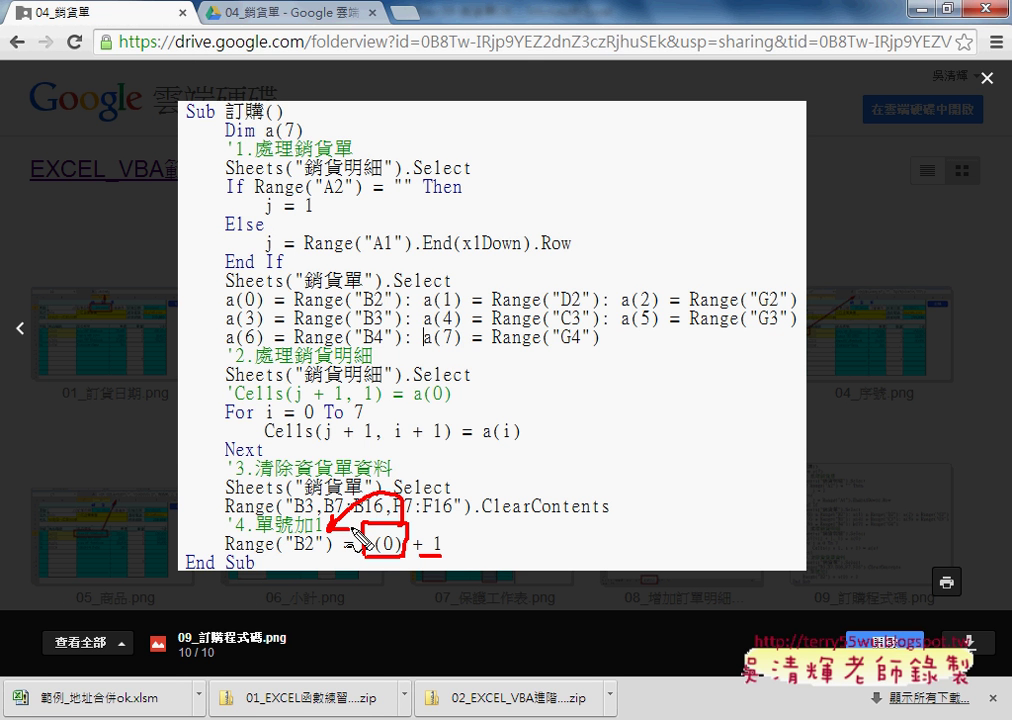
key(Escape)
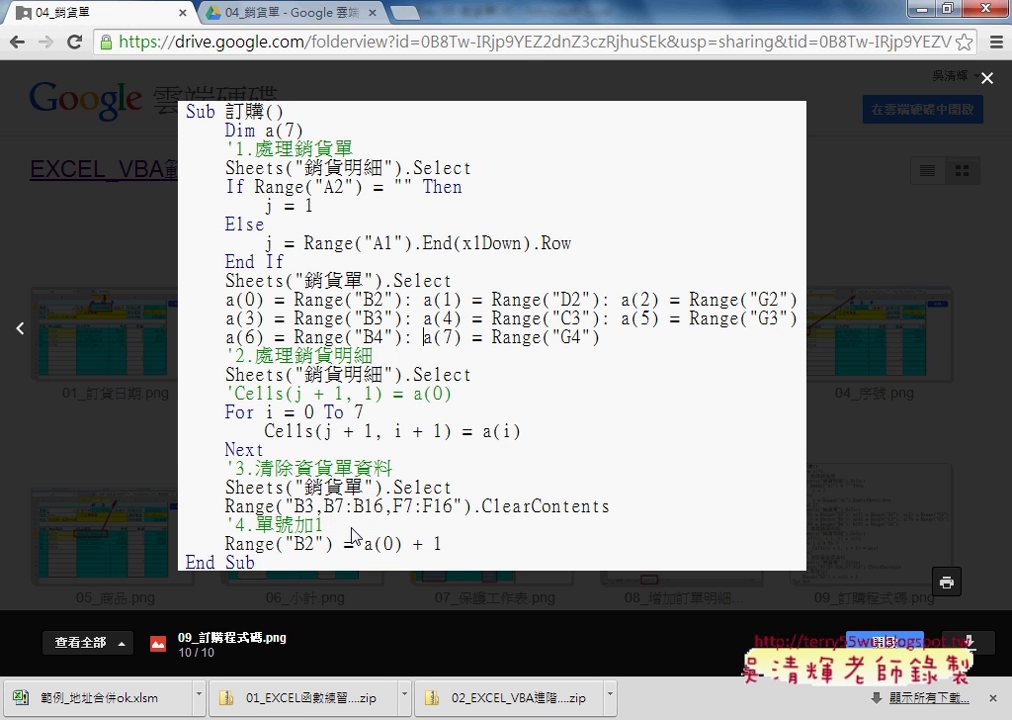
mouse_move(343, 712)
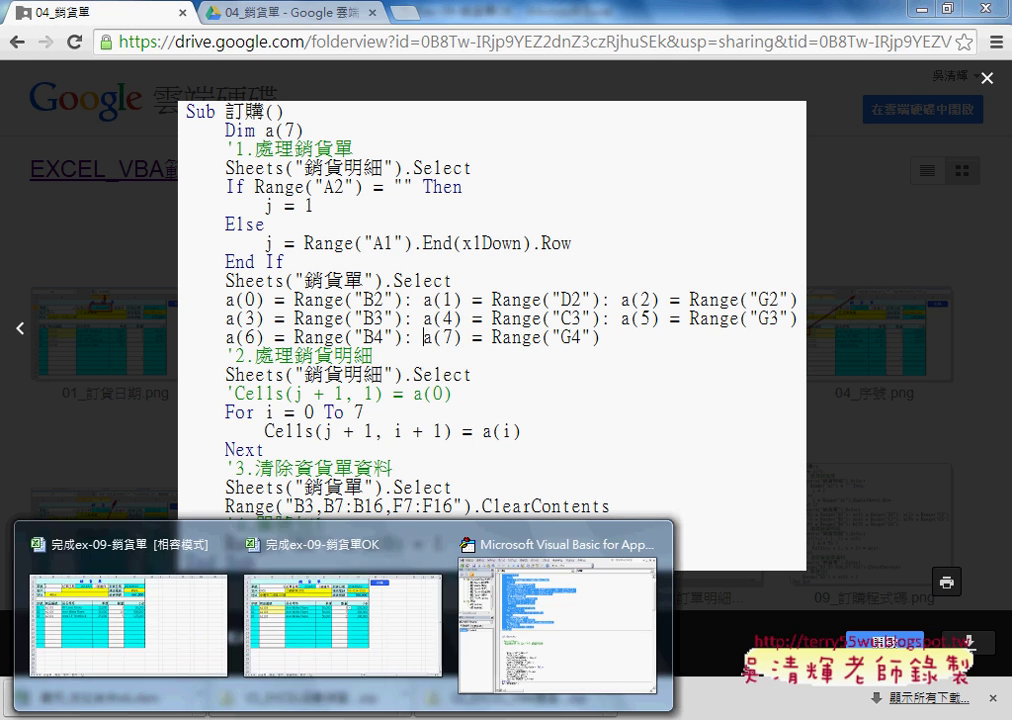
Enable the 開發人員 (Developer) tab through Excel's Customize Ribbon options.
click(401, 632)
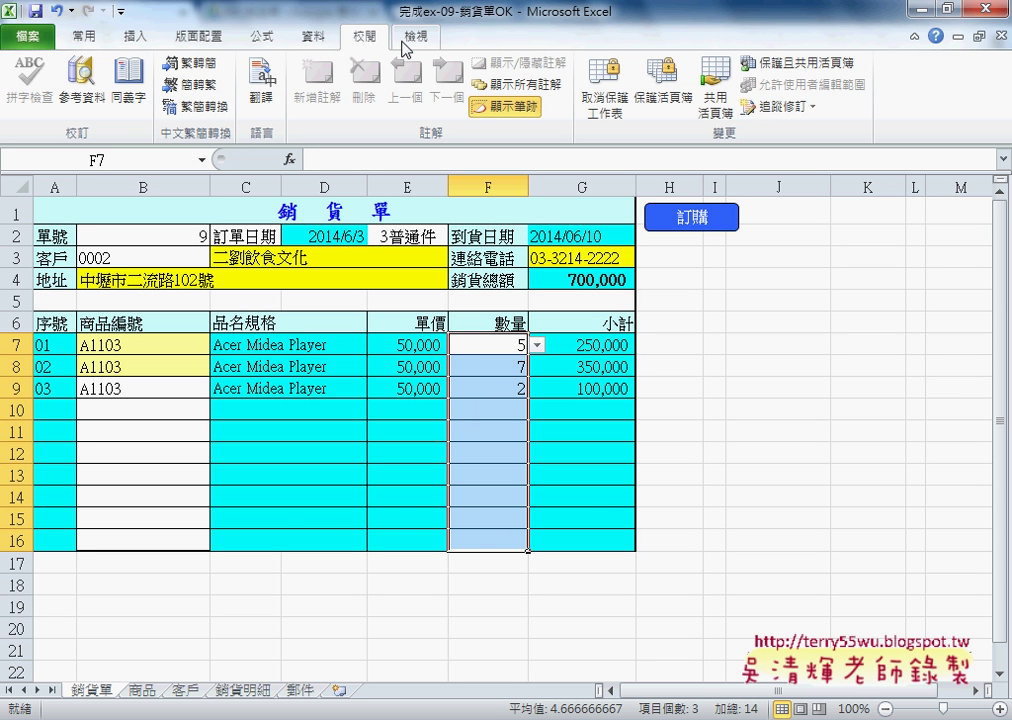
click(121, 11)
click(172, 347)
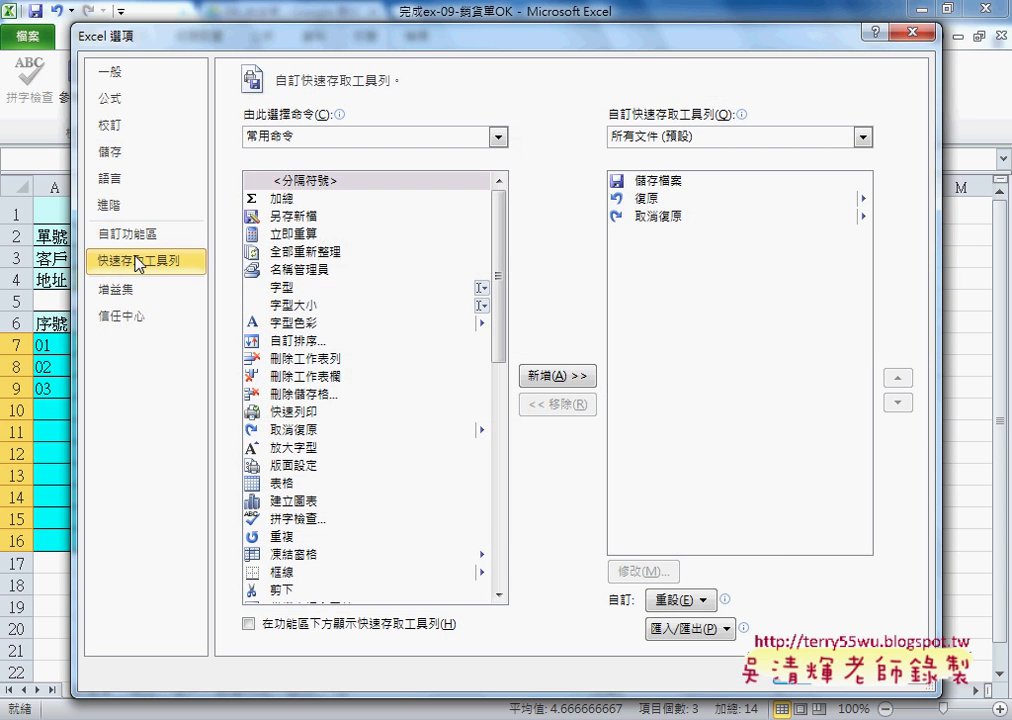
click(125, 233)
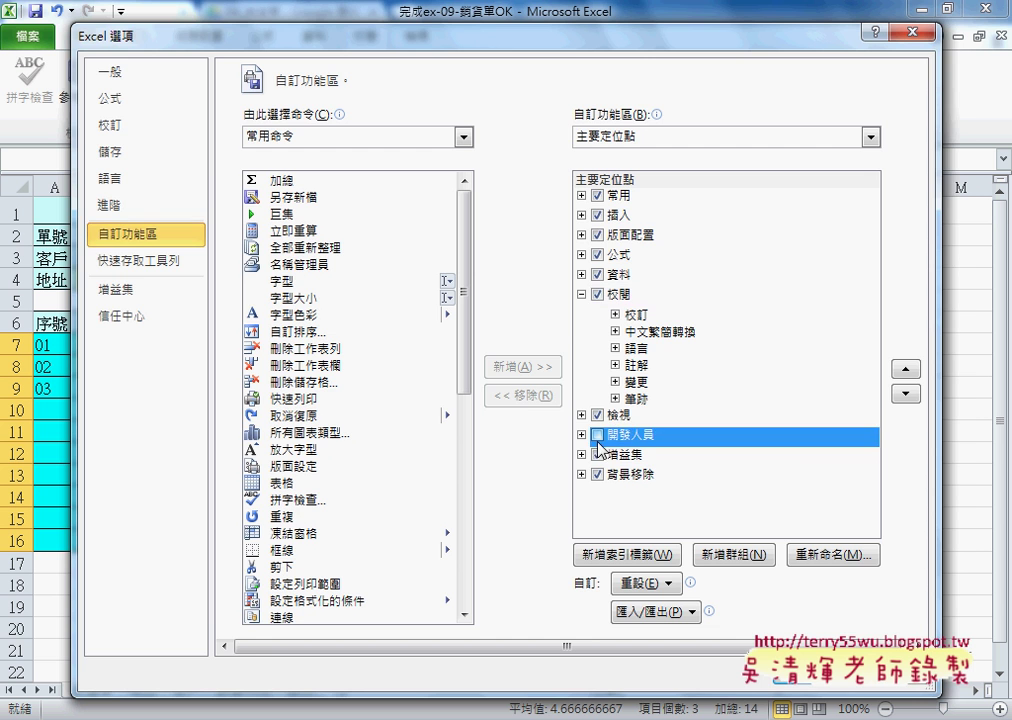
key(Return)
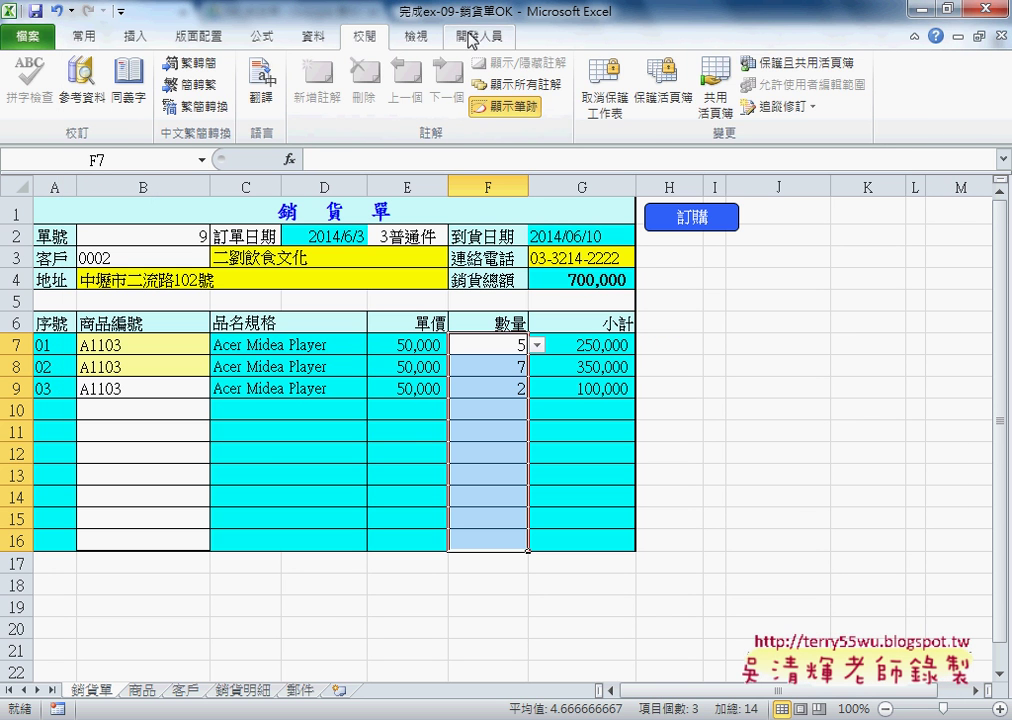
click(472, 34)
Set the VBA editor's code font size to 12.
click(40, 95)
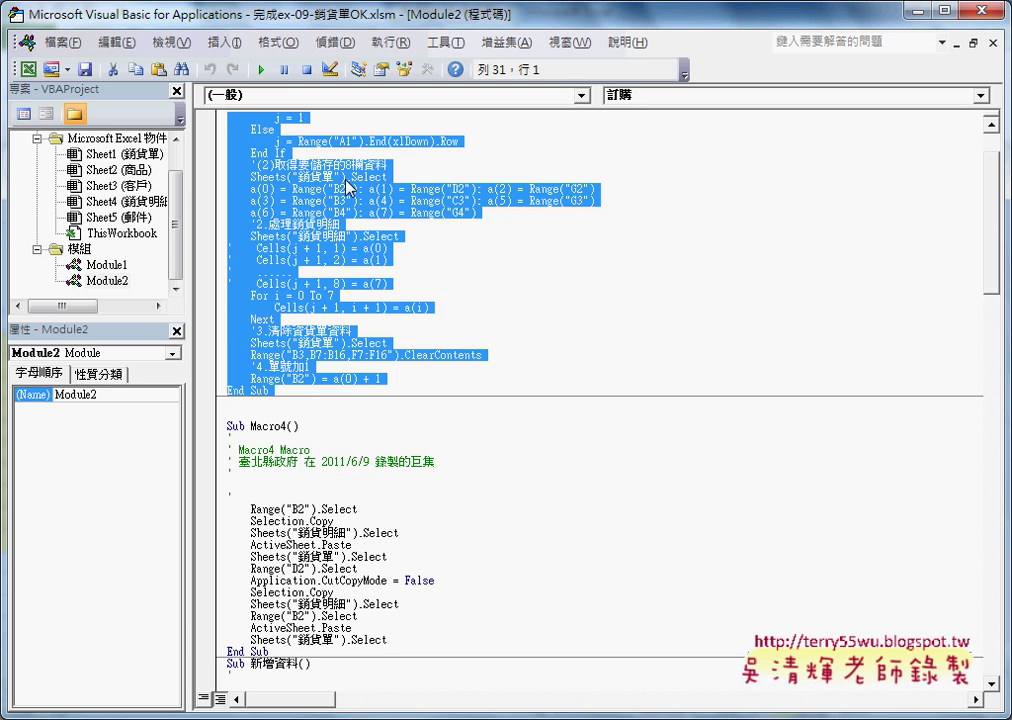
click(452, 43)
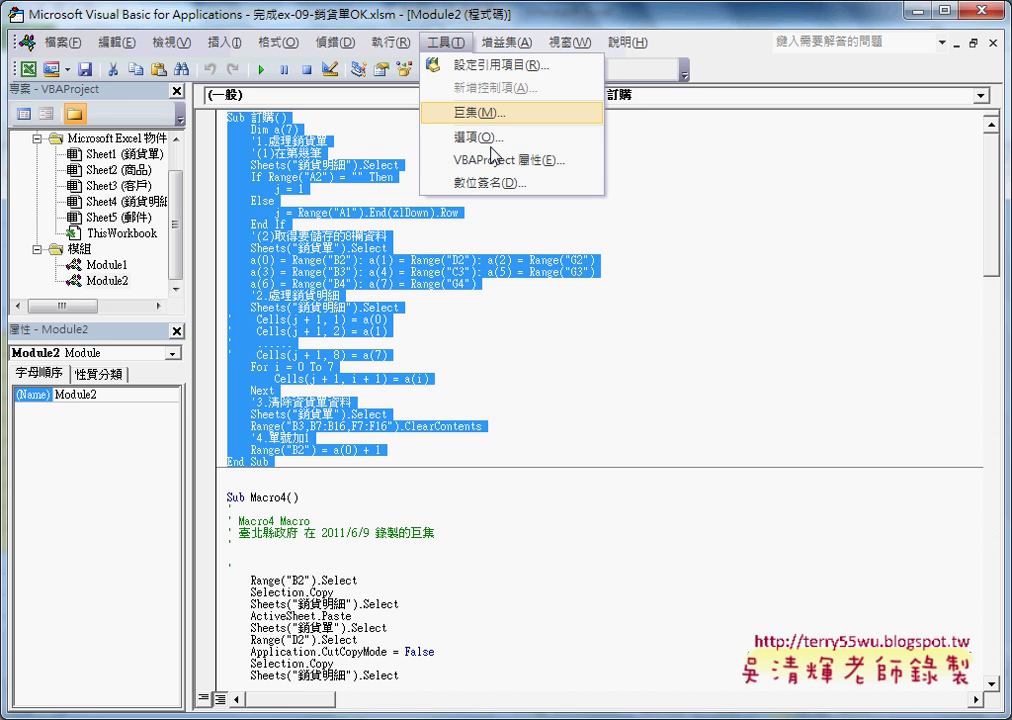
click(497, 140)
click(386, 171)
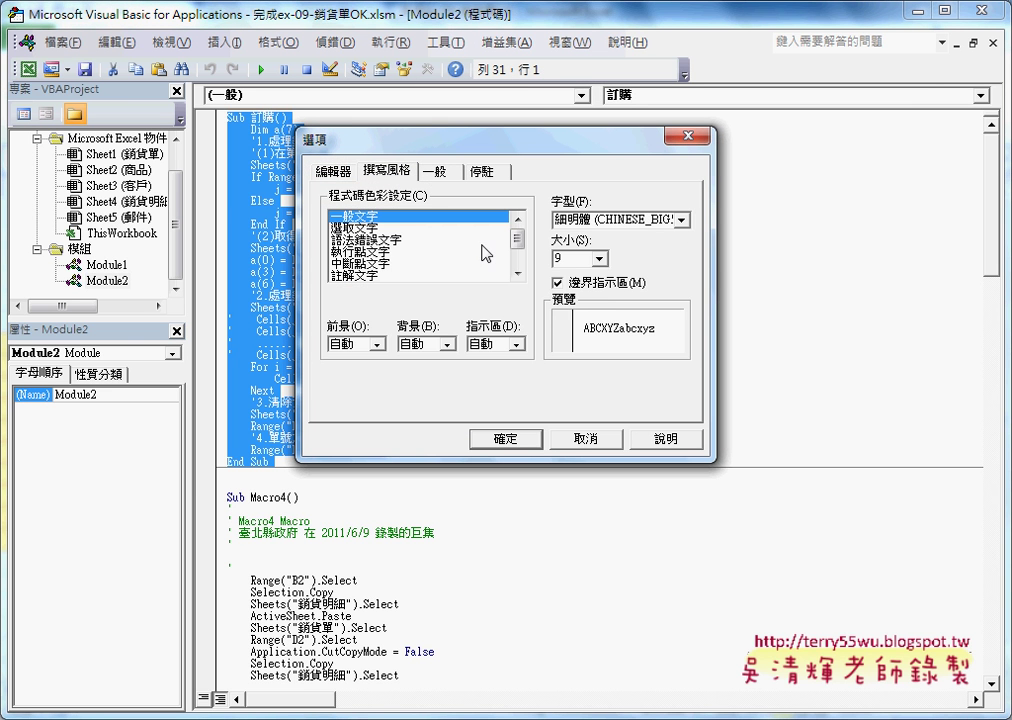
click(599, 259)
click(596, 310)
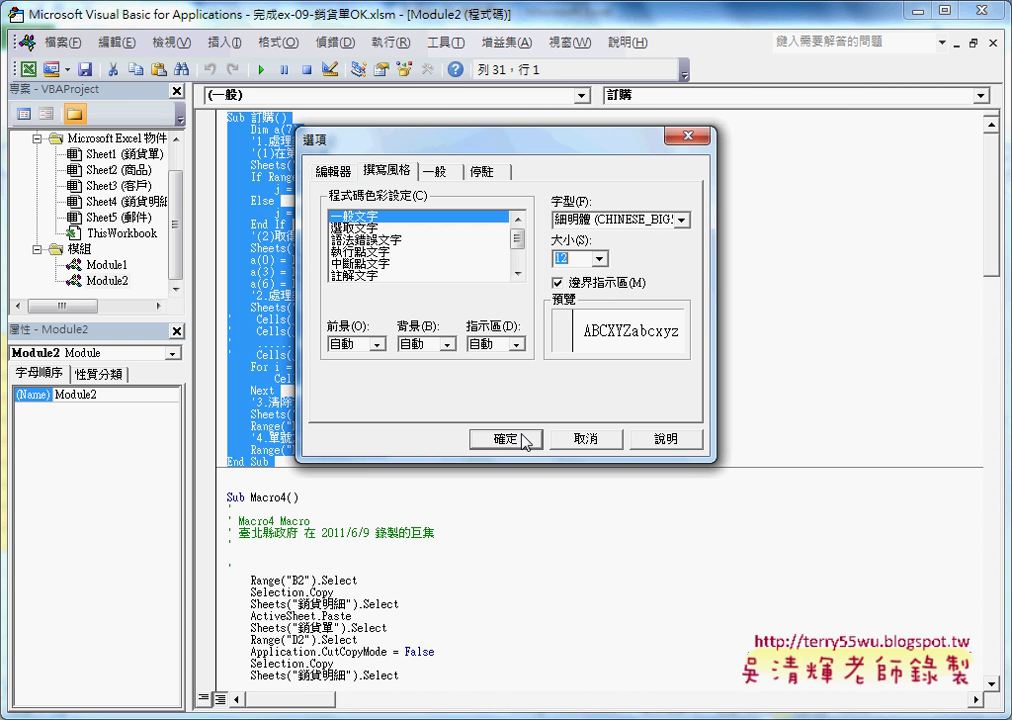
click(520, 441)
Put a breakpoint on the Sheets("銷貨明細").Select line and run the 訂購 macro.
drag(415, 22, 629, 55)
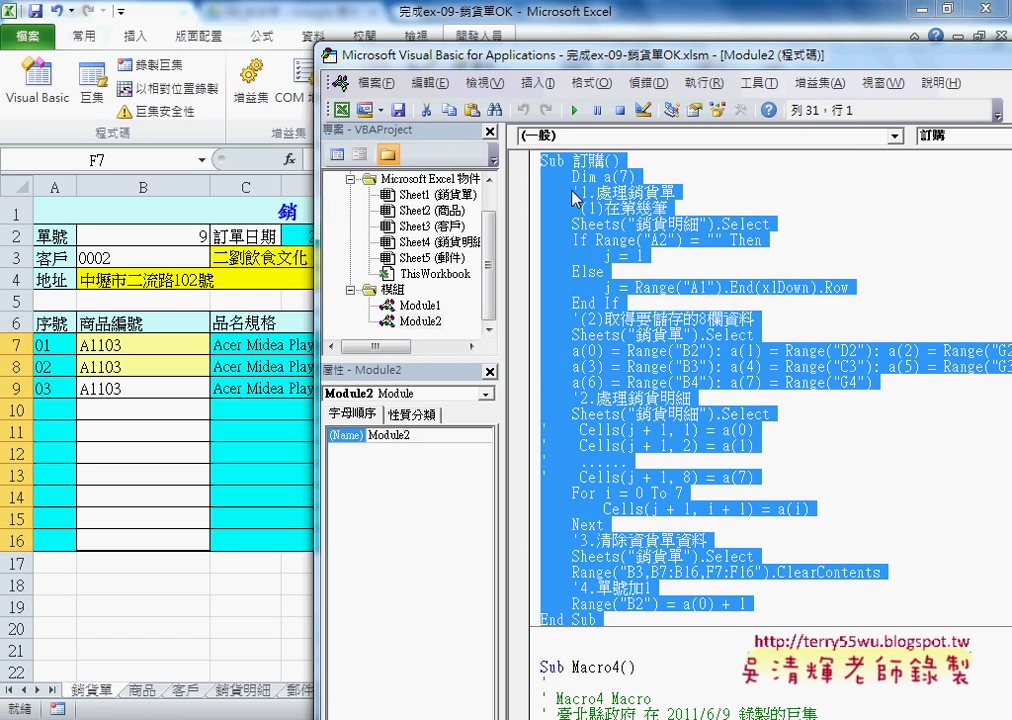
click(584, 185)
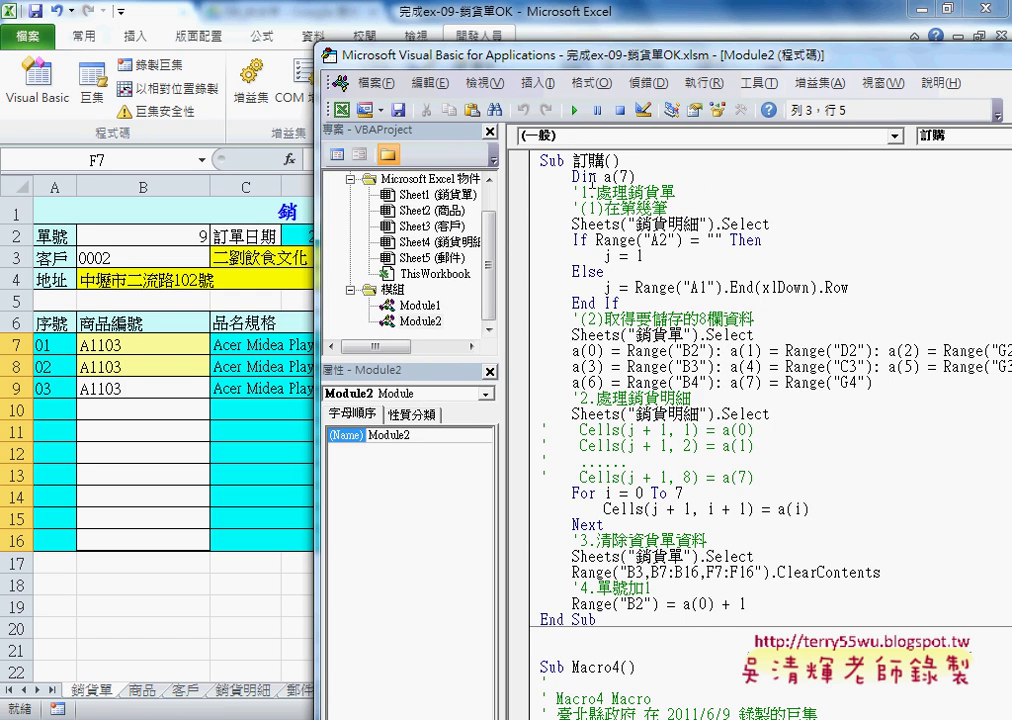
click(520, 225)
click(420, 10)
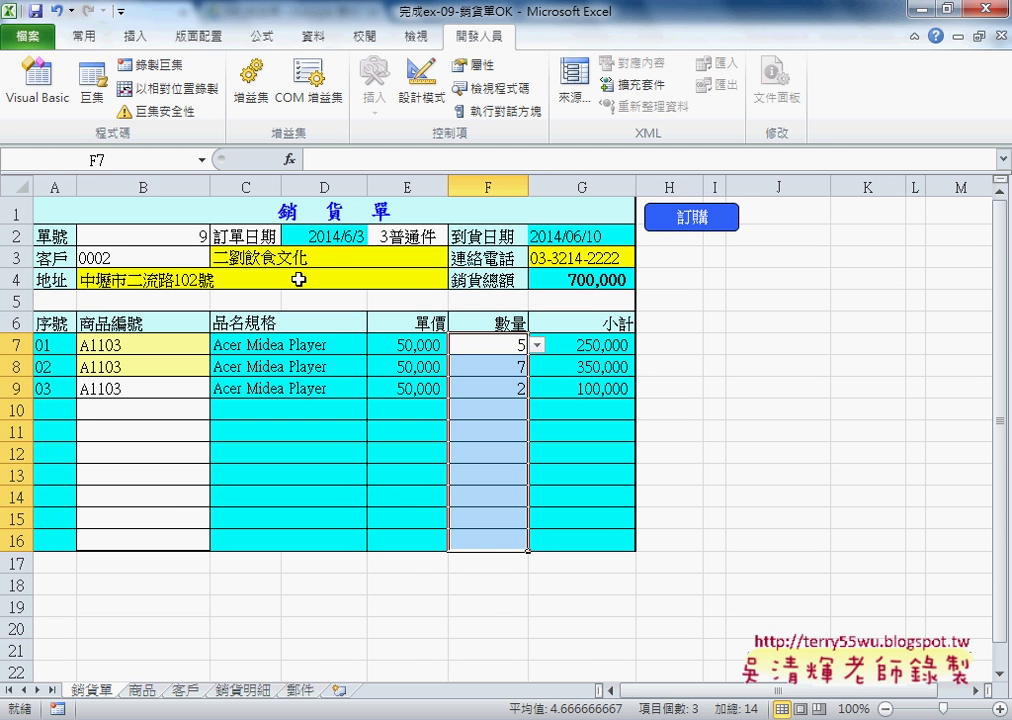
click(687, 228)
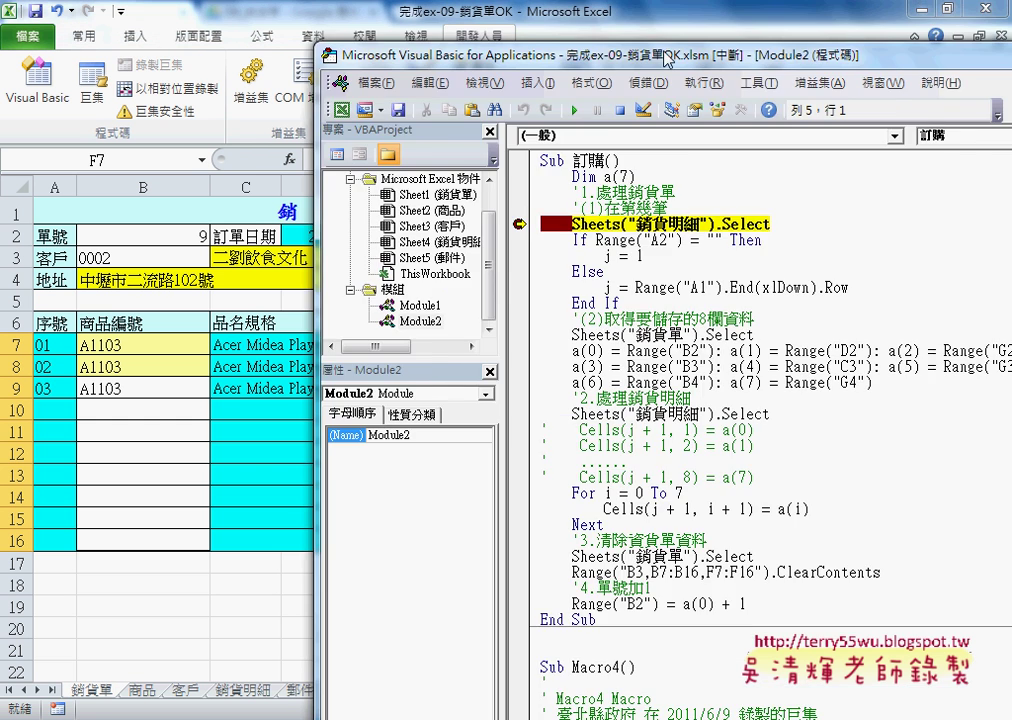
Step past the sheet switch and inspect the existing order records on 銷貨明細.
mouse_move(530, 22)
mouse_down()
mouse_move(889, 25)
mouse_move(852, 25)
mouse_up()
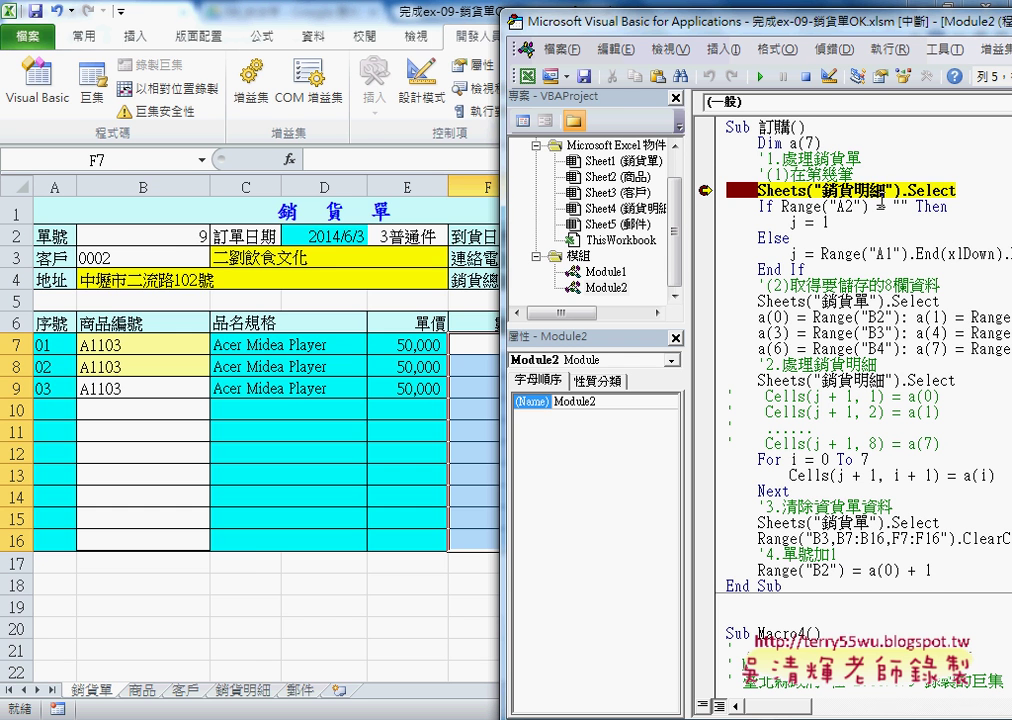
key(F8)
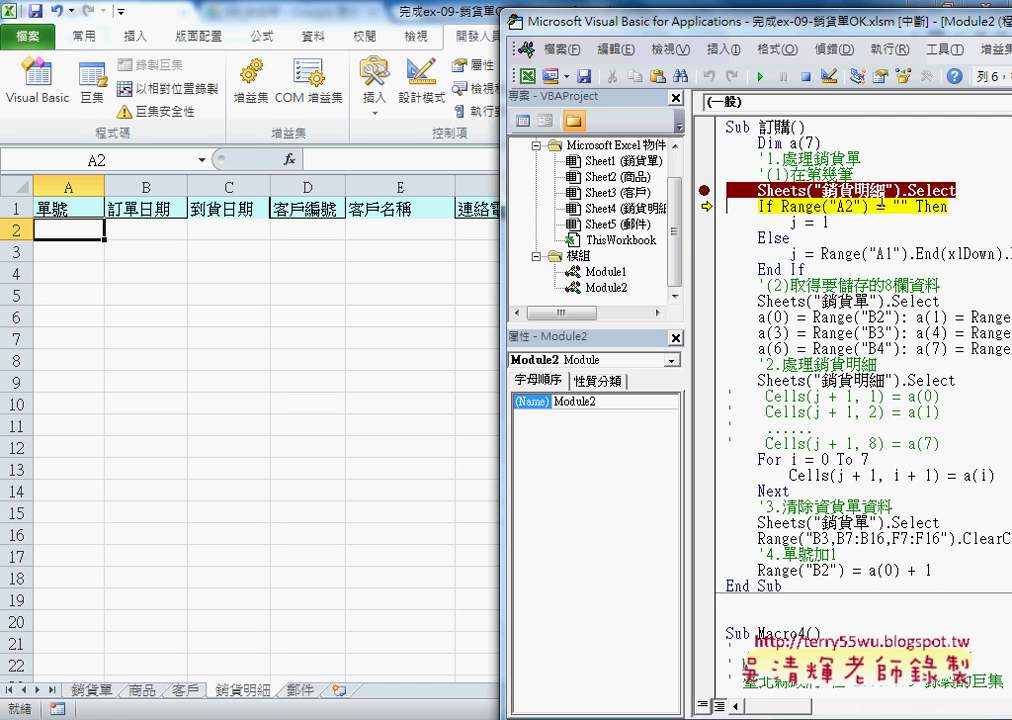
click(383, 288)
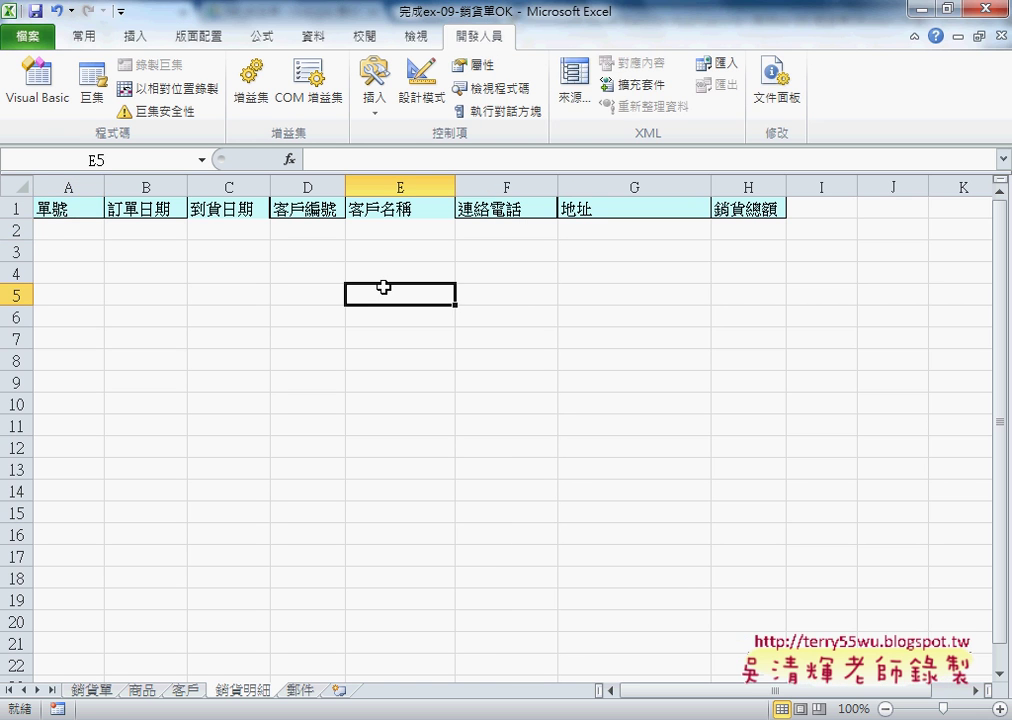
key(ctrl+q)
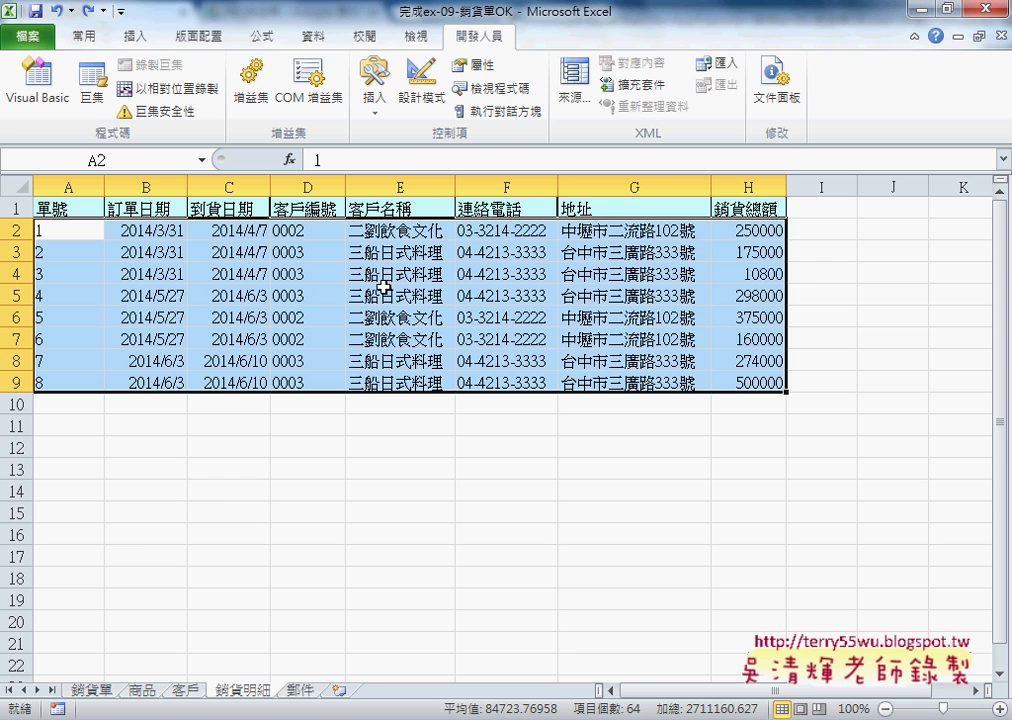
click(355, 712)
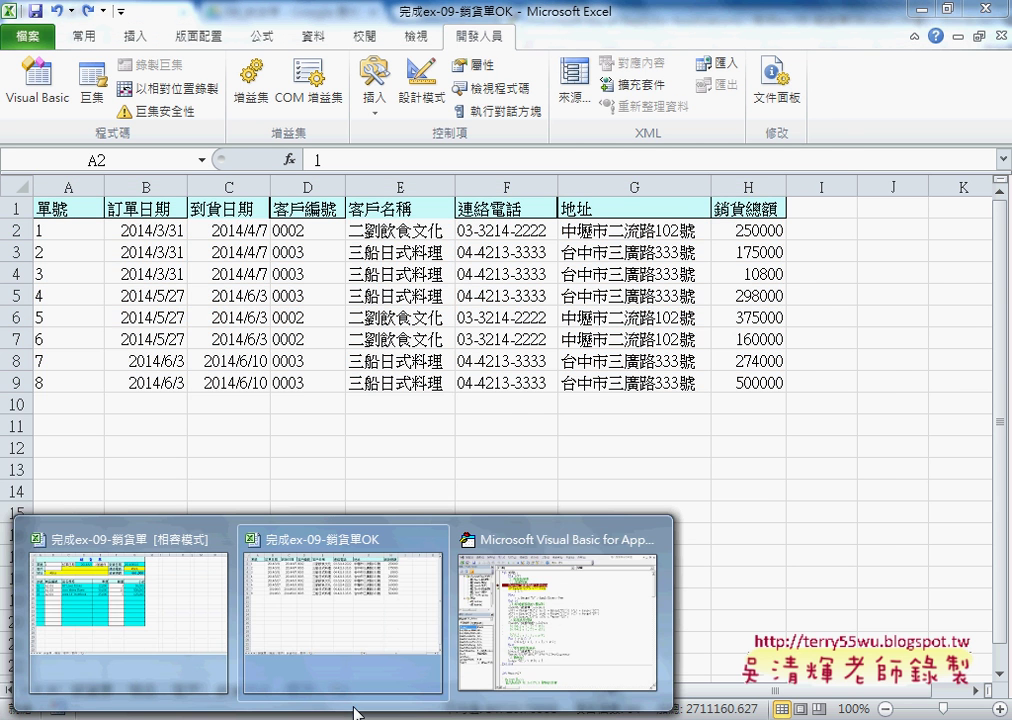
click(557, 610)
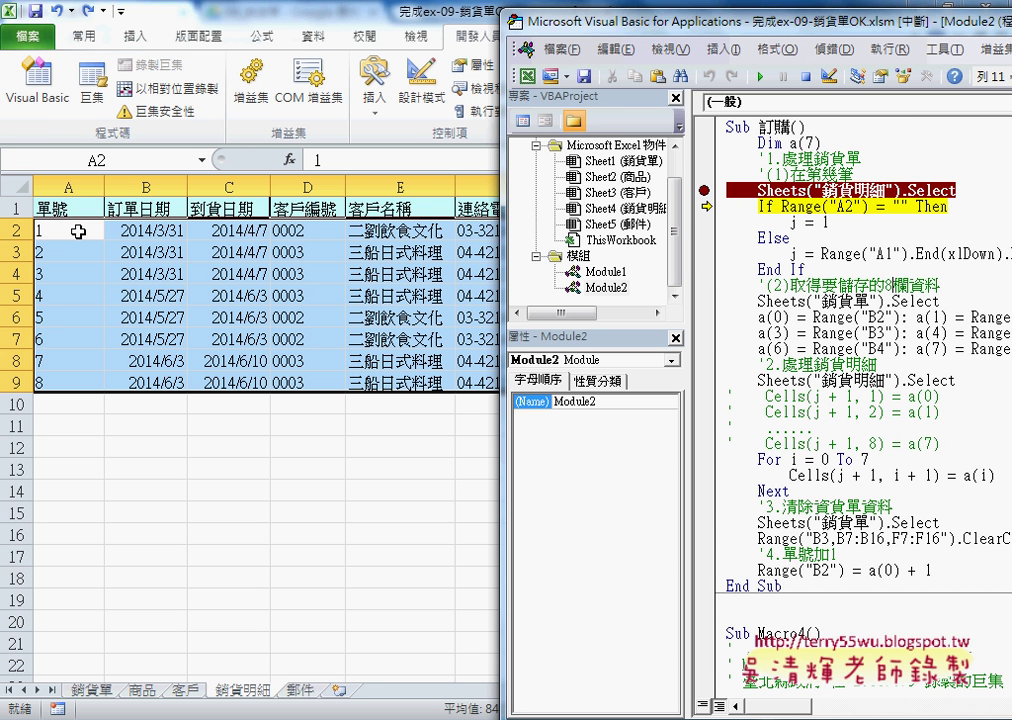
Step through the last-row lookup and If block, back to 銷貨單, storing the eight order values.
key(F8)
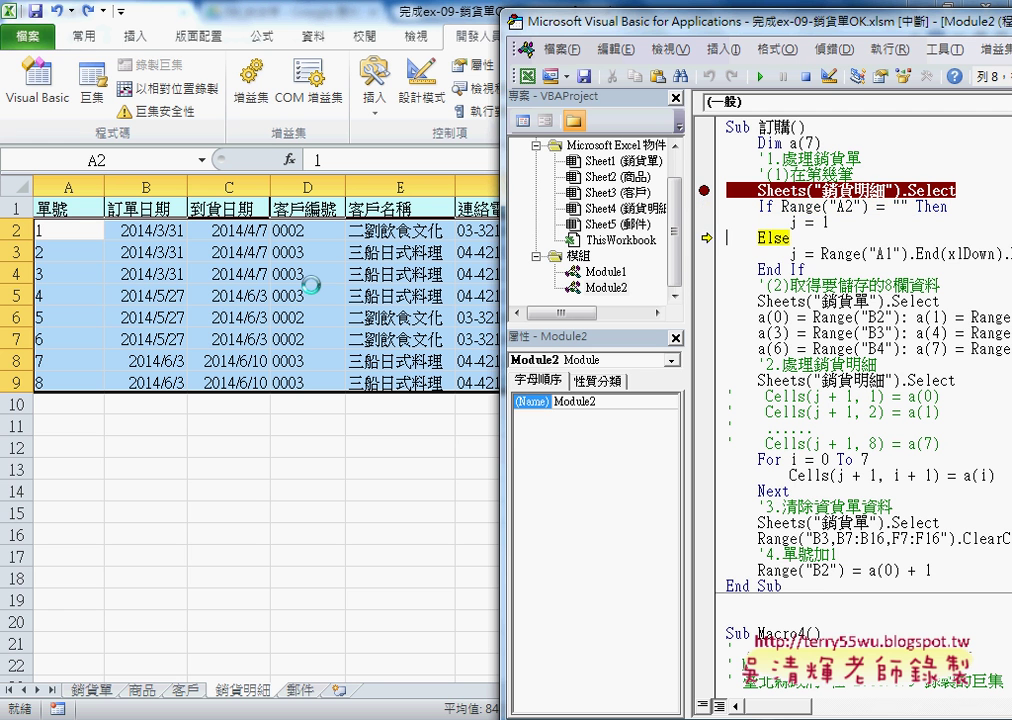
key(F8)
key(F8)
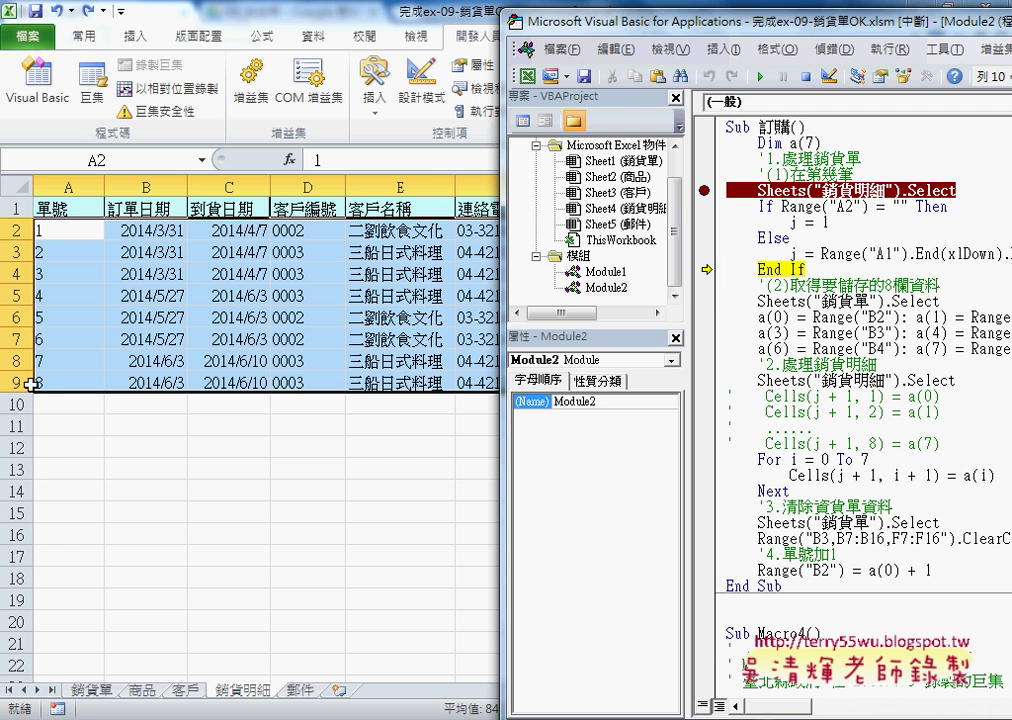
key(F8)
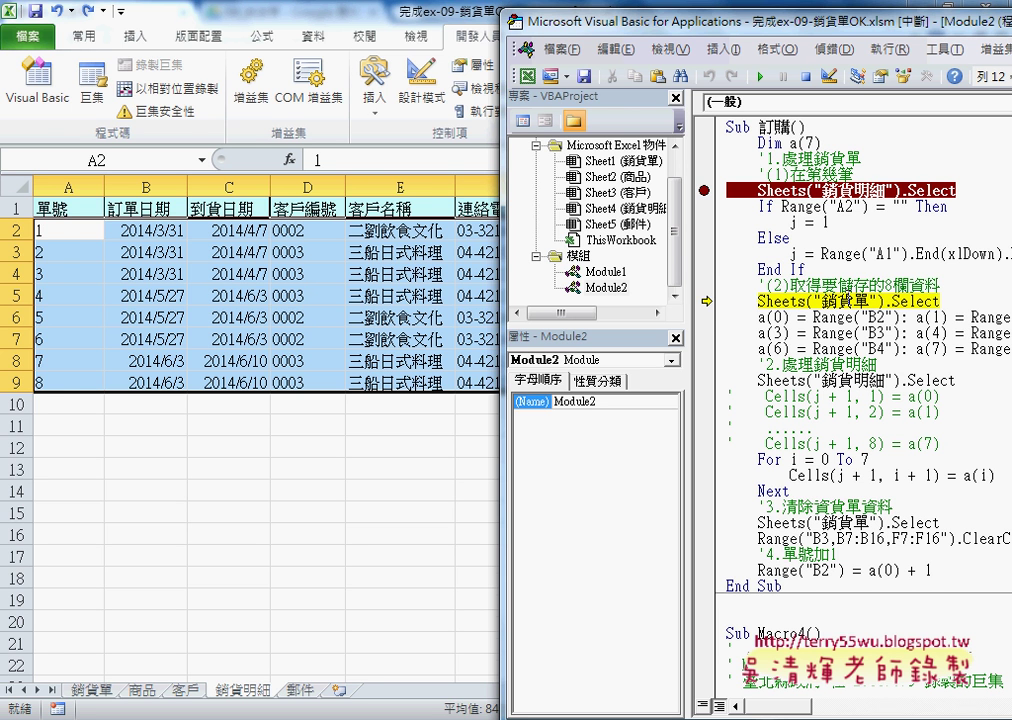
key(F8)
key(F8)
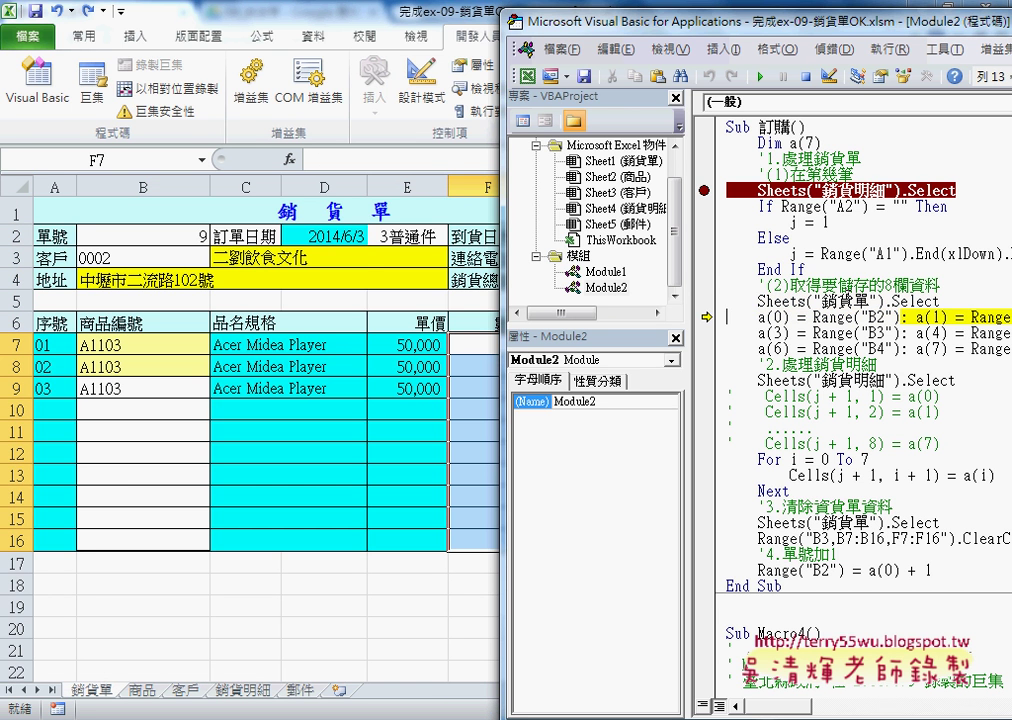
key(F8)
key(F8)
key(F8)
key(F8)
key(F8)
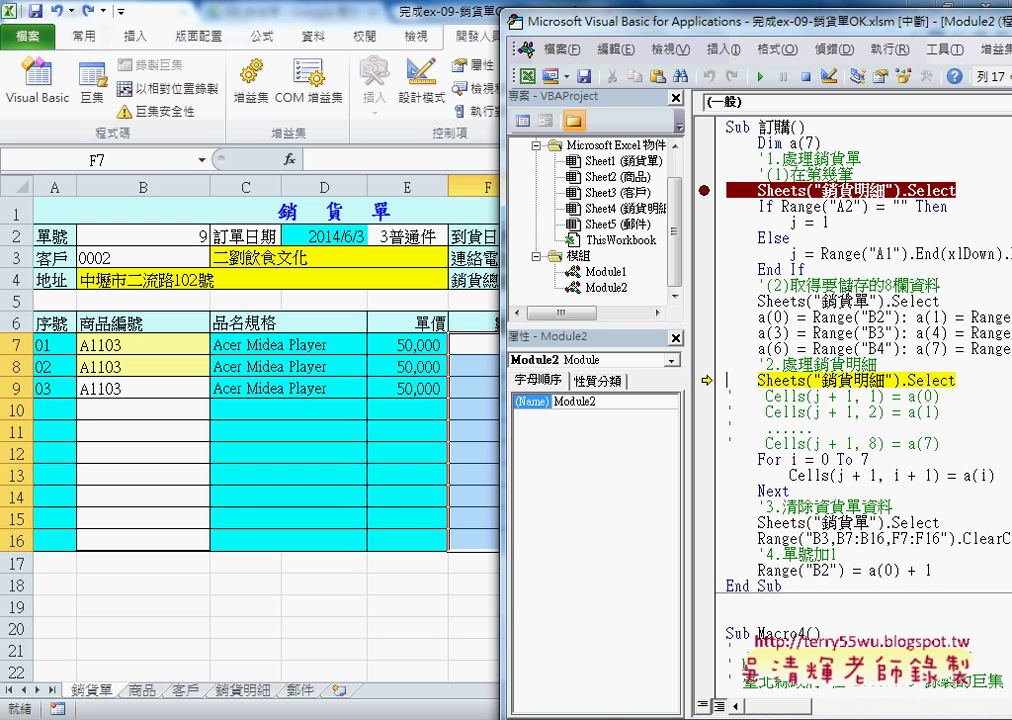
drag(690, 330, 541, 330)
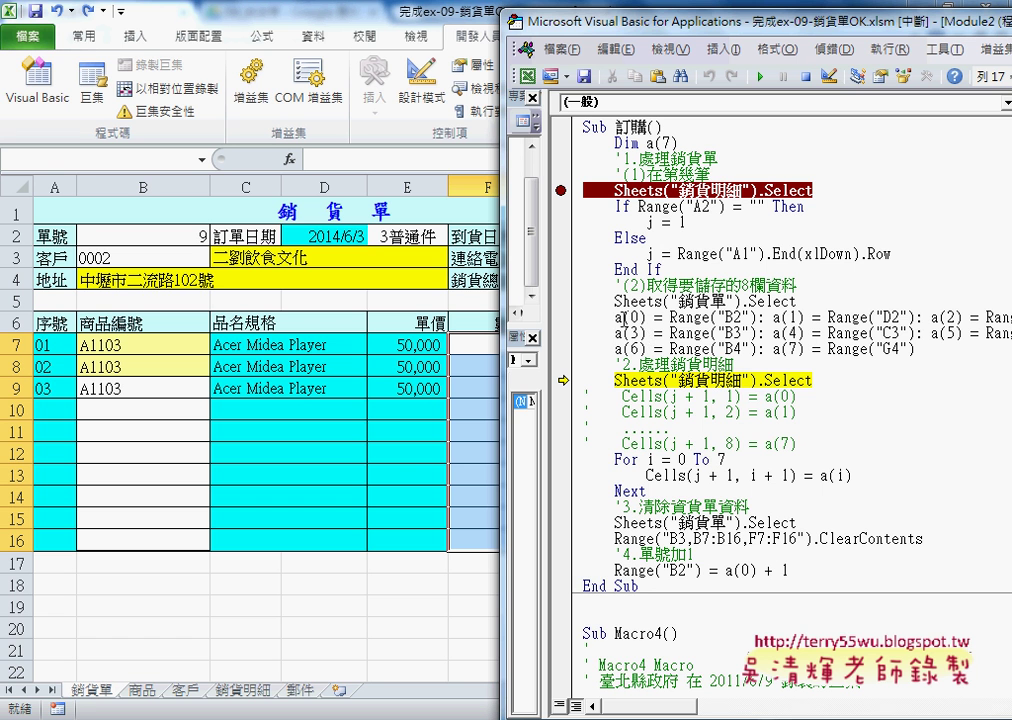
mouse_move(632, 318)
mouse_move(944, 318)
double_click(616, 316)
right_click(615, 318)
key(Escape)
right_click(616, 318)
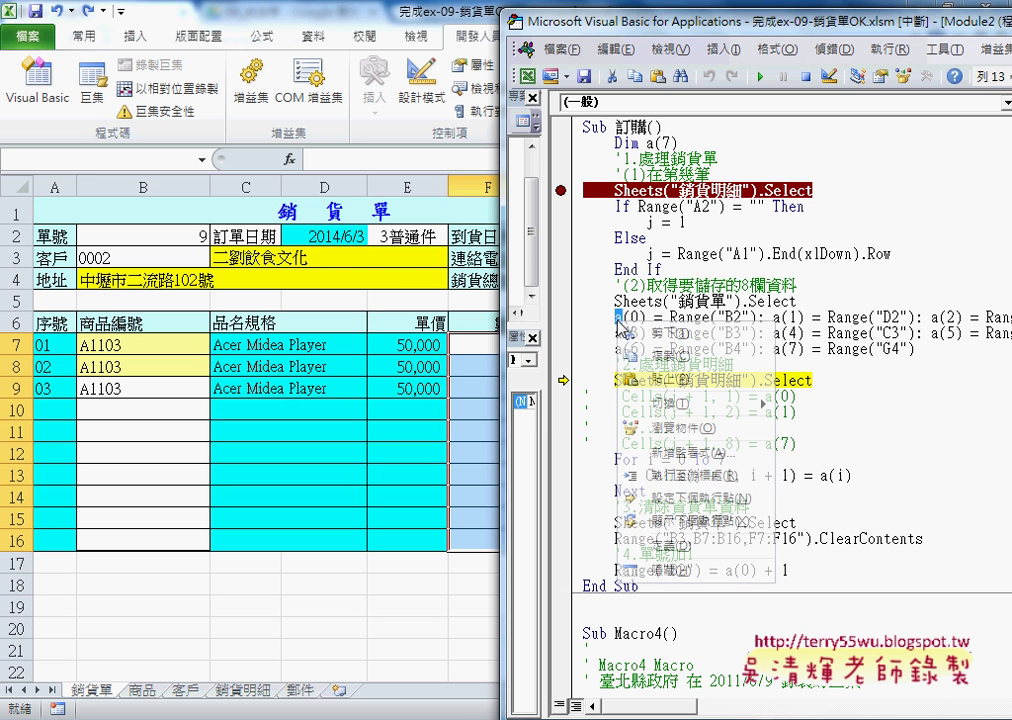
click(680, 455)
click(643, 199)
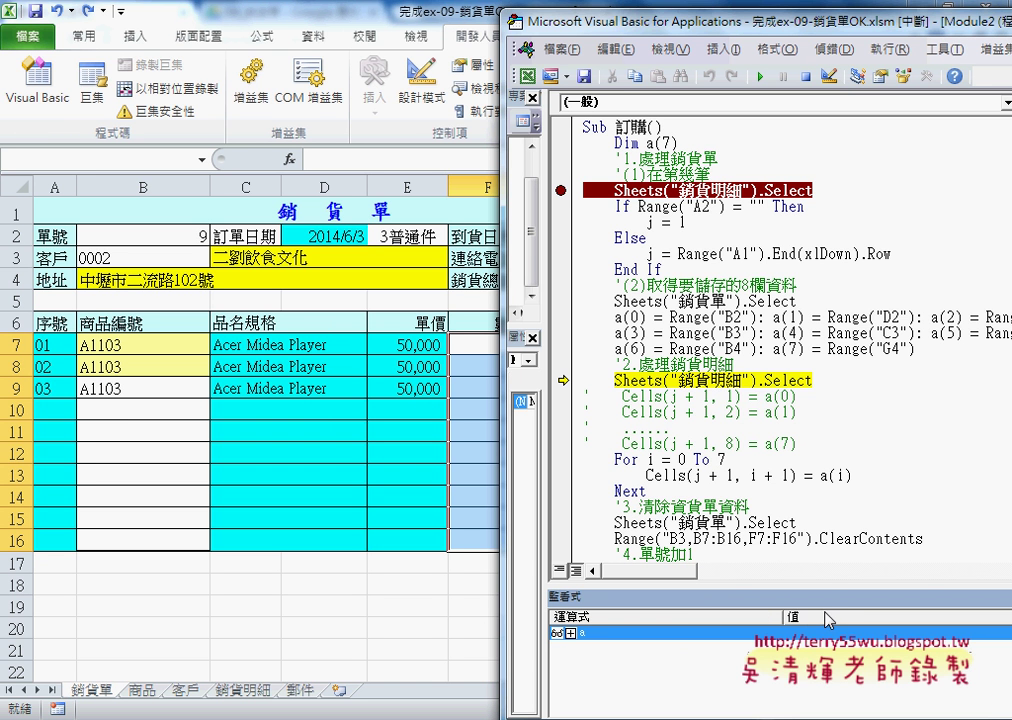
drag(826, 589, 826, 452)
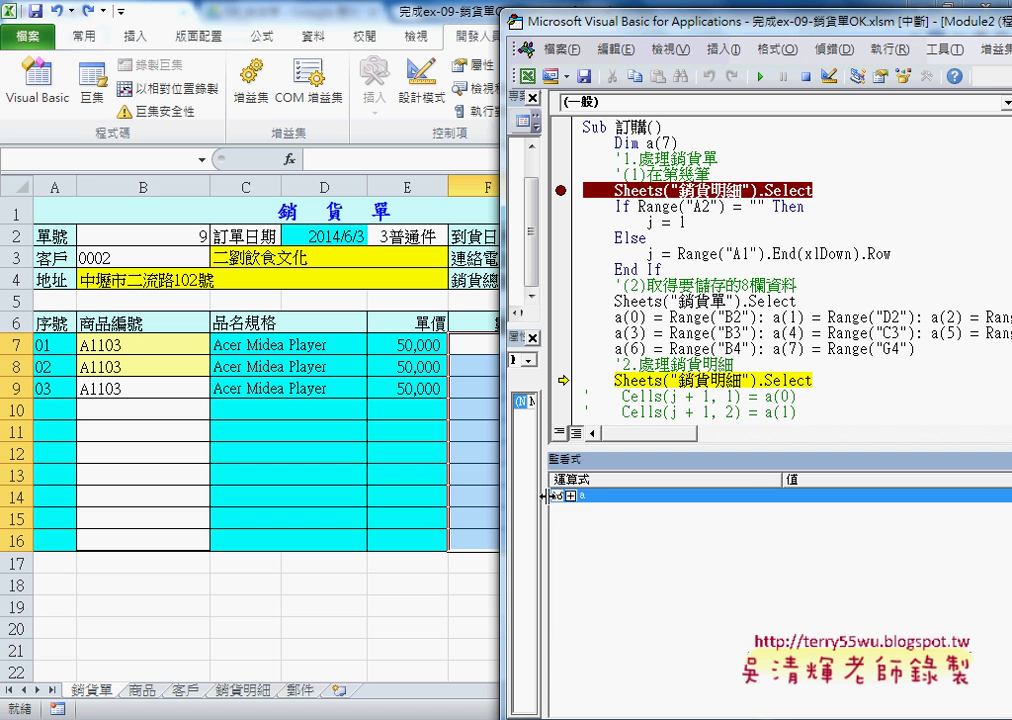
click(570, 495)
click(616, 511)
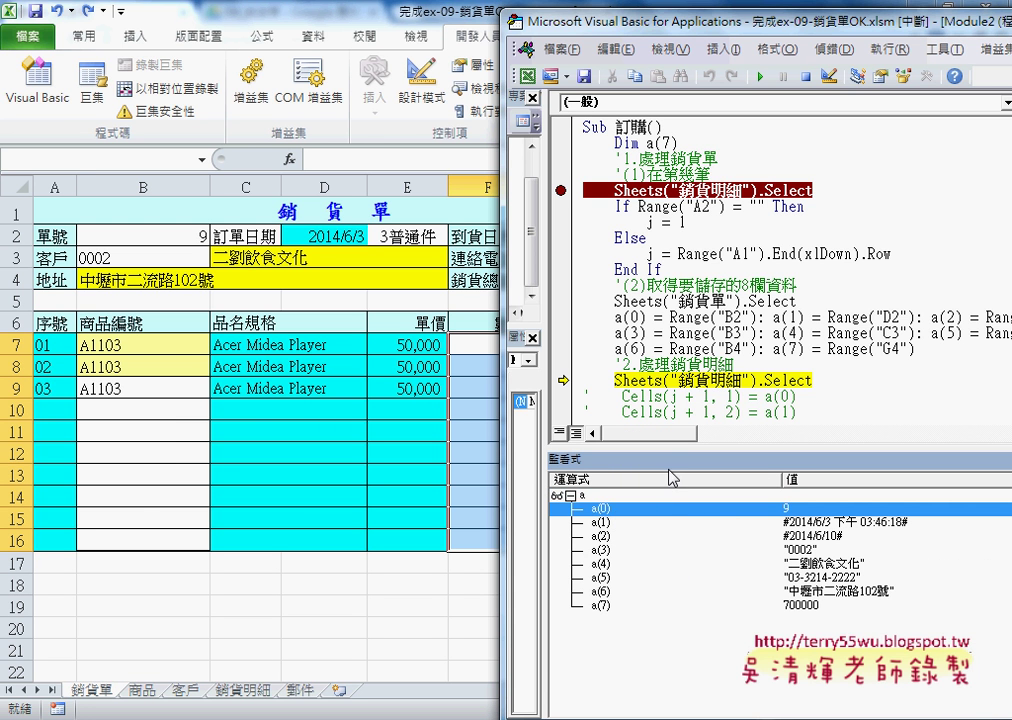
drag(672, 449, 672, 486)
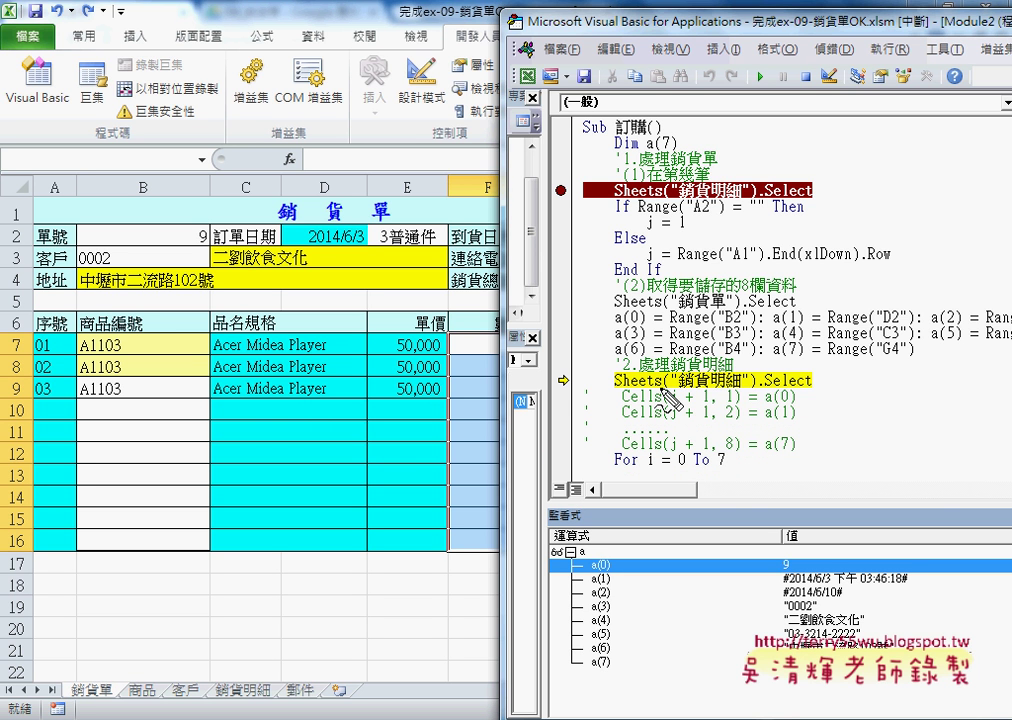
drag(613, 322, 622, 323)
drag(593, 677, 626, 652)
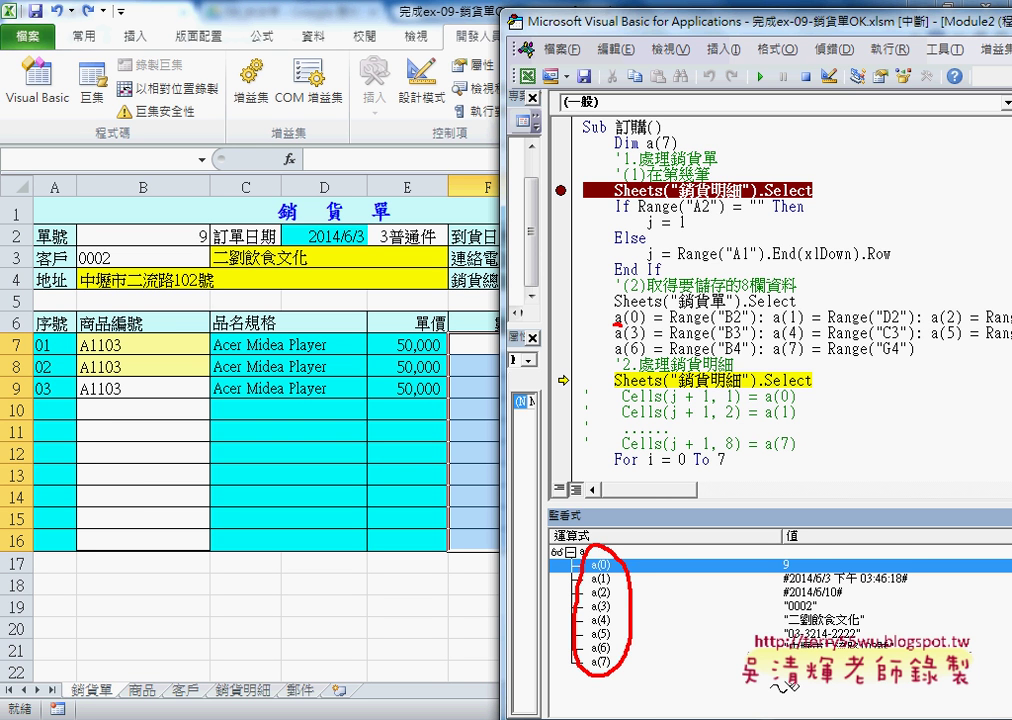
drag(790, 672, 830, 688)
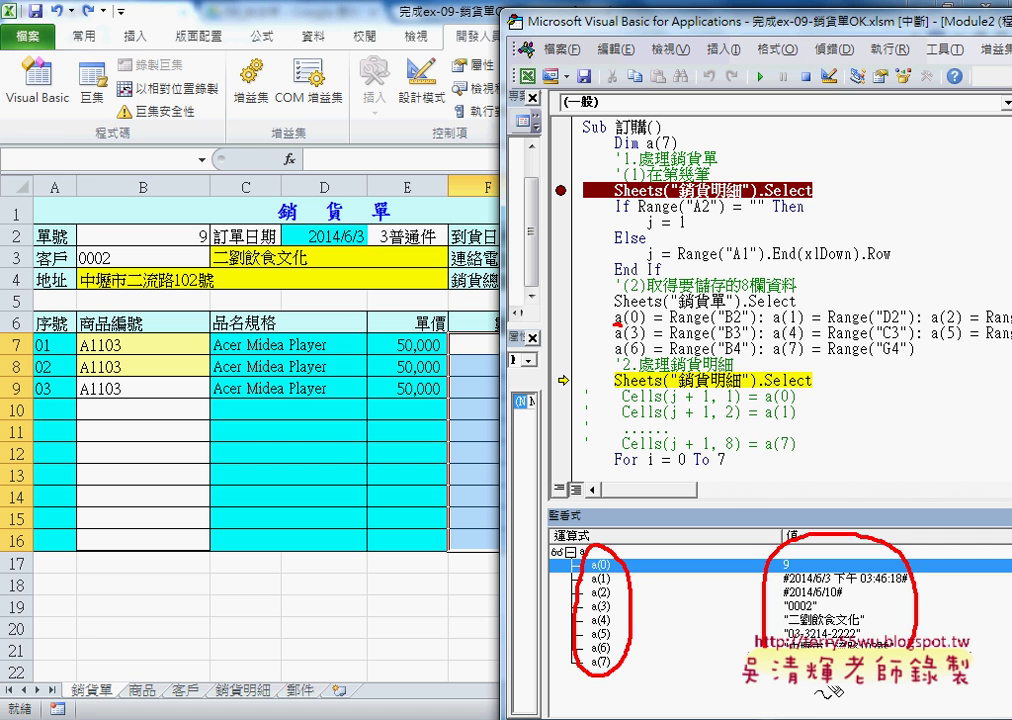
key(e)
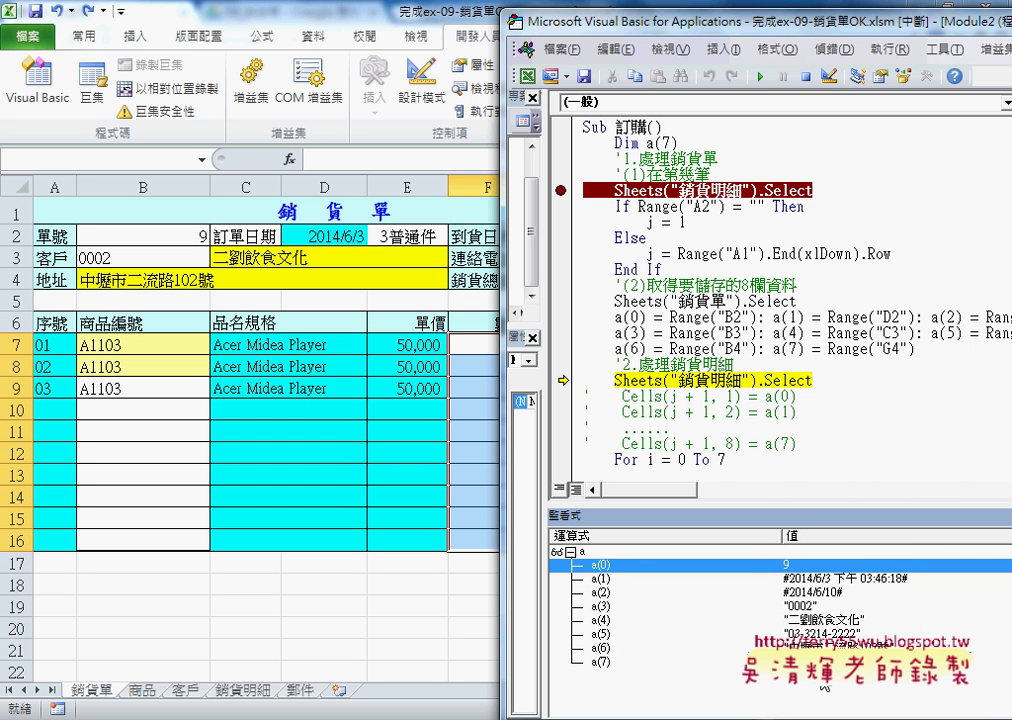
click(897, 385)
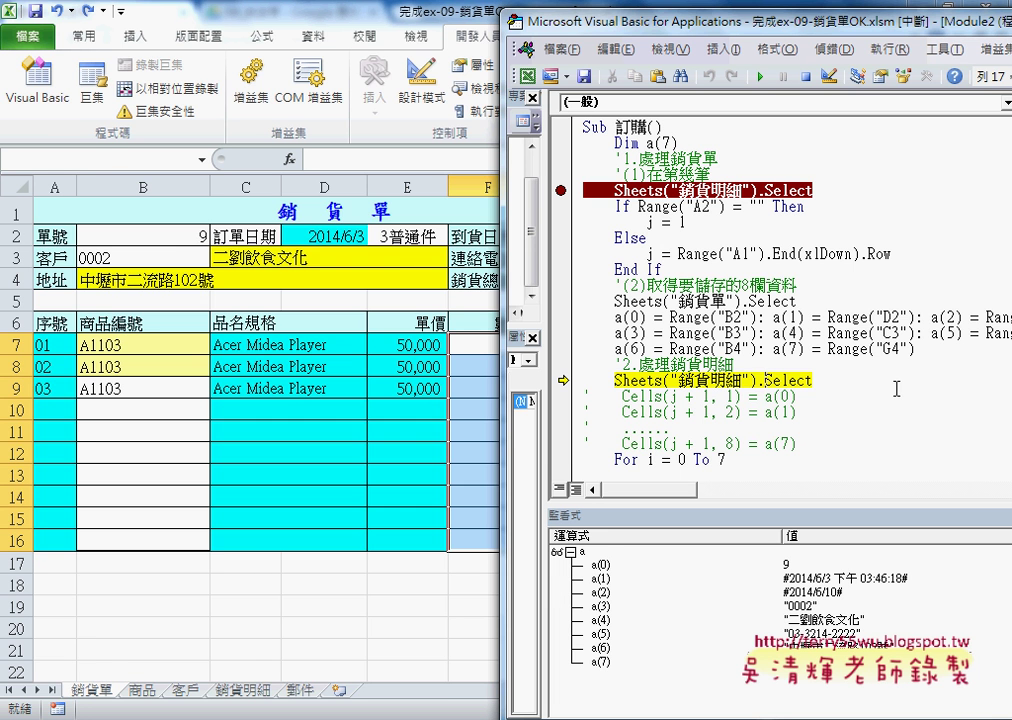
Step through the loop writing order 9's values into row 10, starting at A10 and B10.
key(F8)
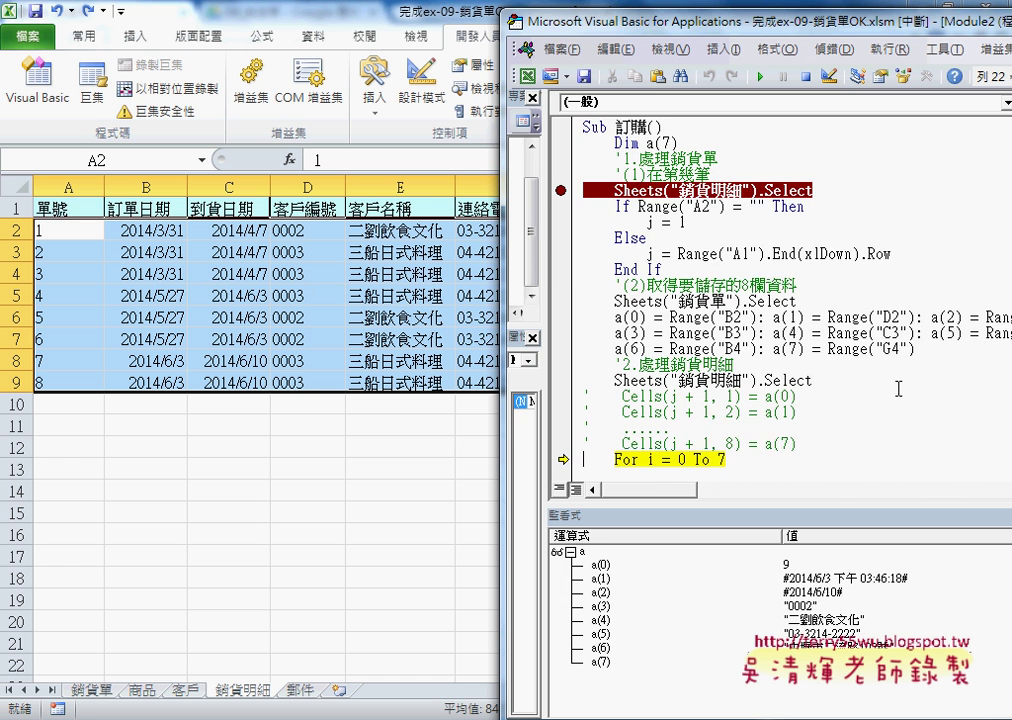
key(F8)
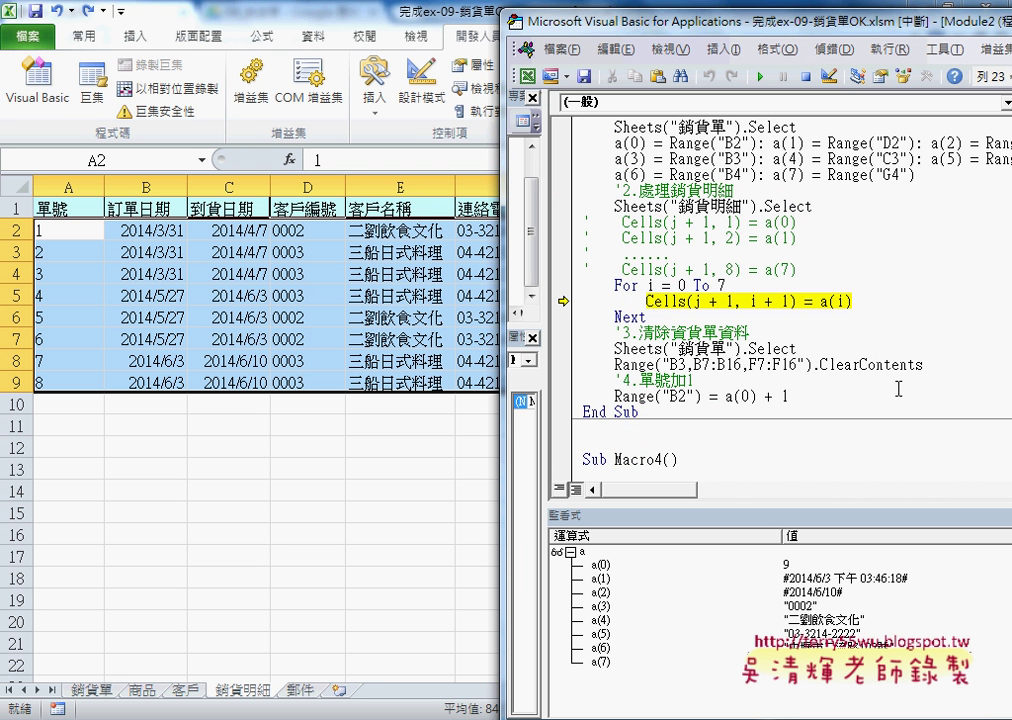
mouse_move(826, 302)
mouse_move(672, 300)
mouse_move(753, 300)
key(F8)
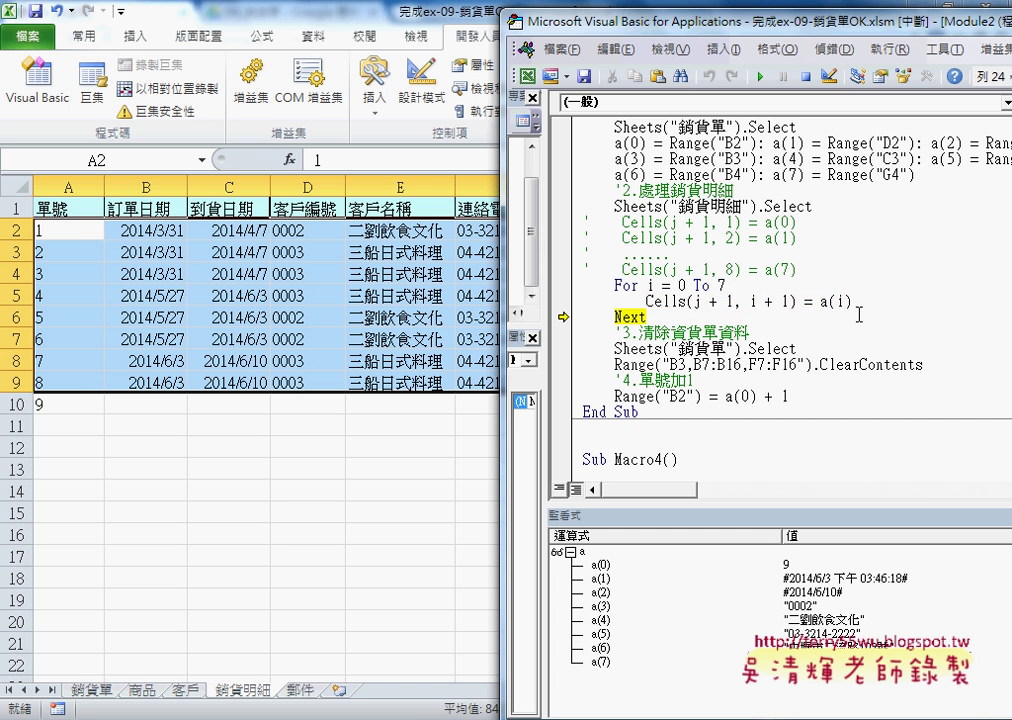
key(F8)
key(F8)
key(F8)
key(F8)
key(F8)
key(F8)
key(F8)
key(F8)
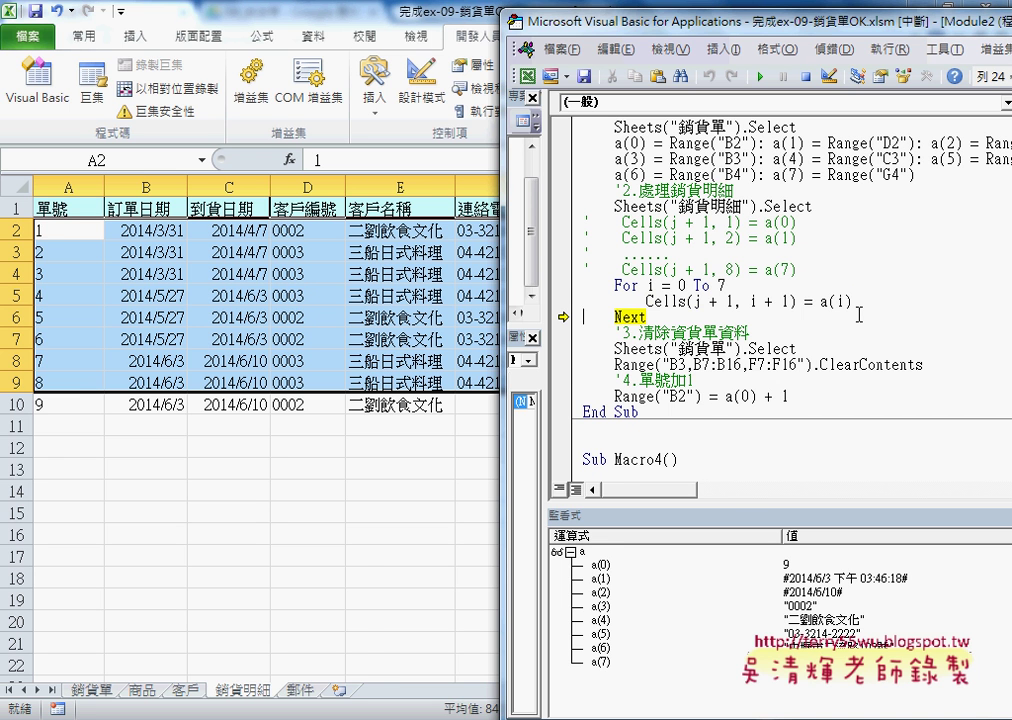
key(F8)
key(F8)
key(F8)
key(F8)
key(F8)
key(F8)
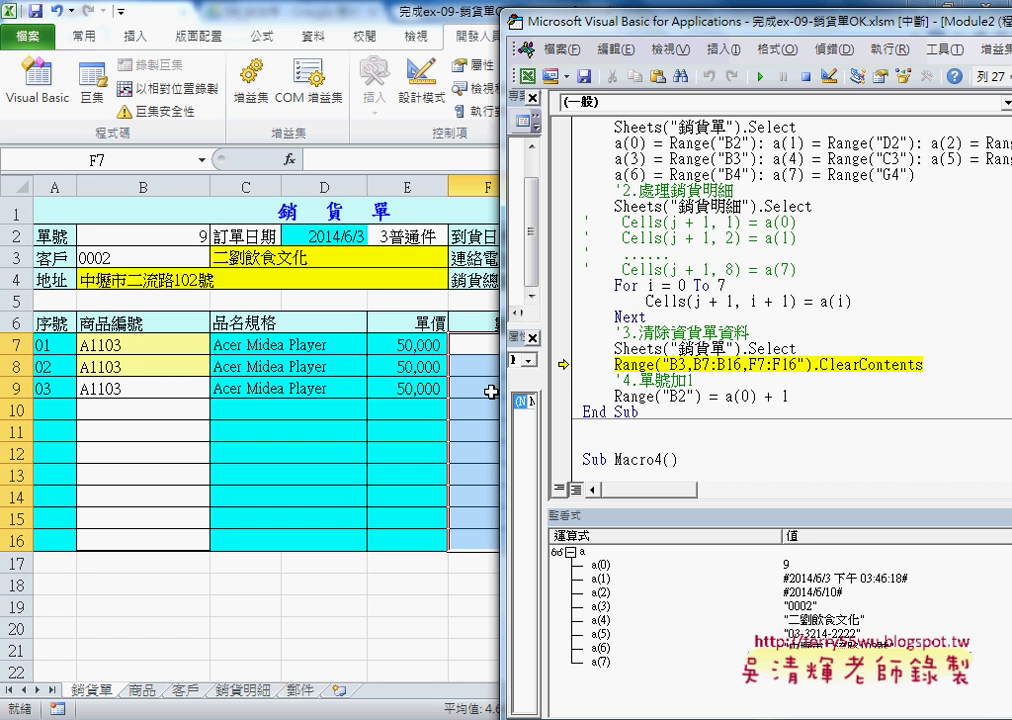
Step through clearing the order form, raising B2 to 10, and End Sub.
key(F8)
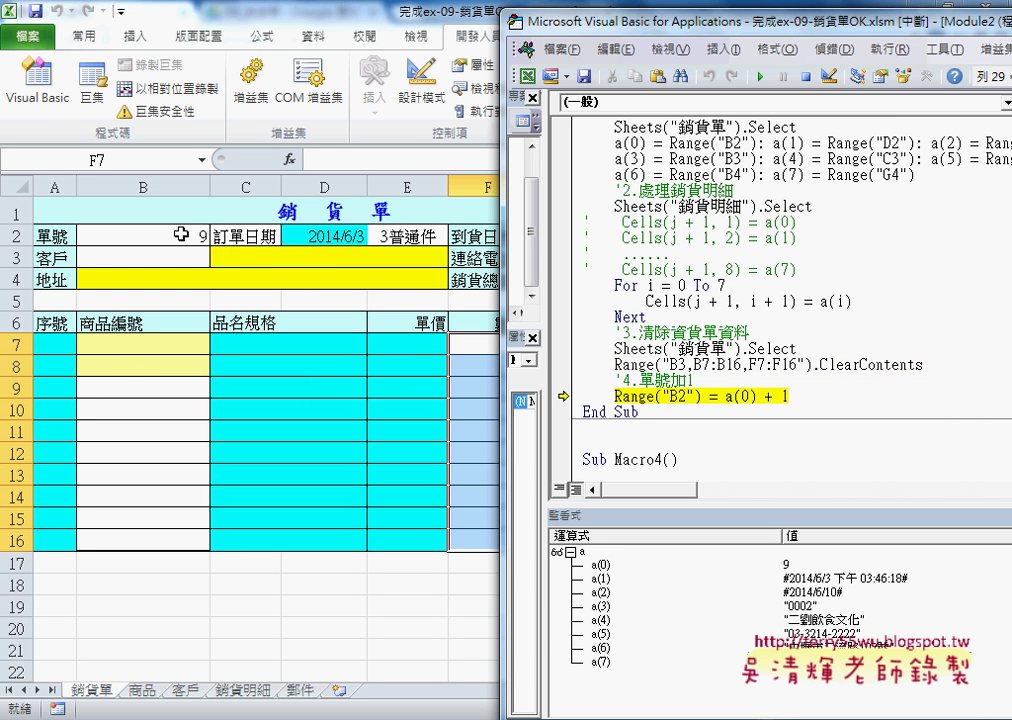
key(F8)
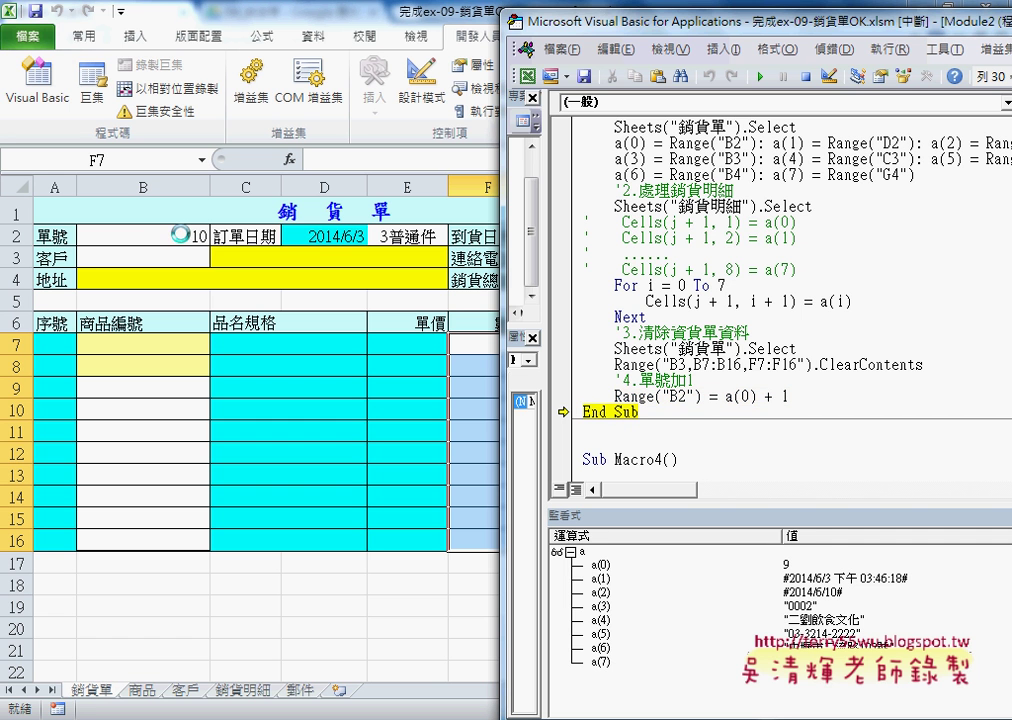
key(F8)
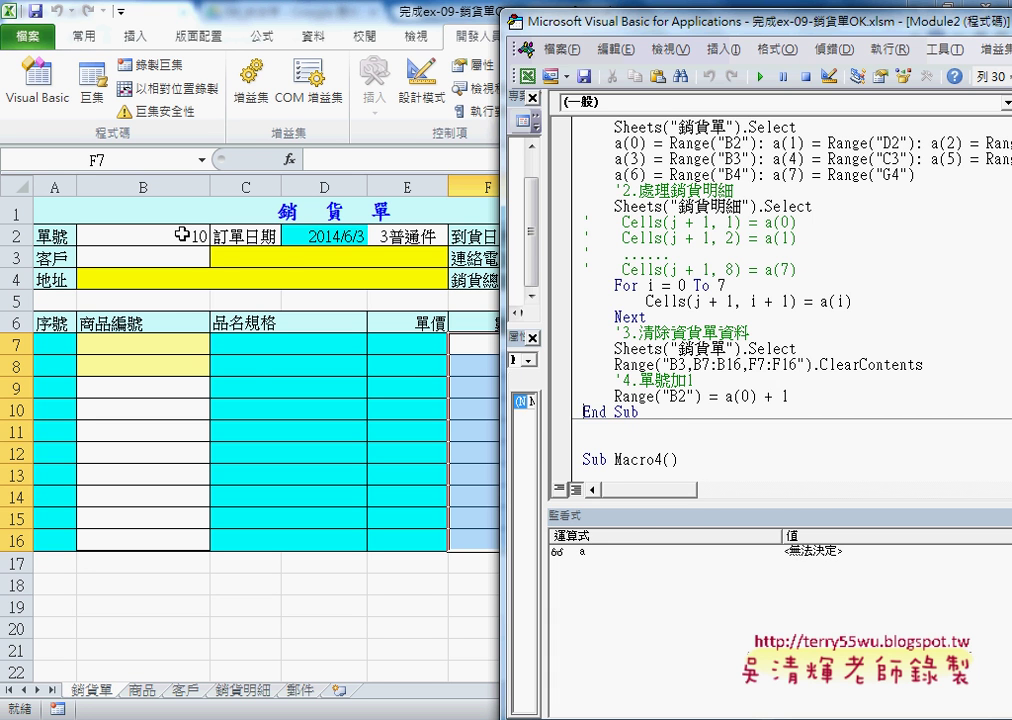
Choose customer 0002 in B3 on the order sheet.
click(260, 385)
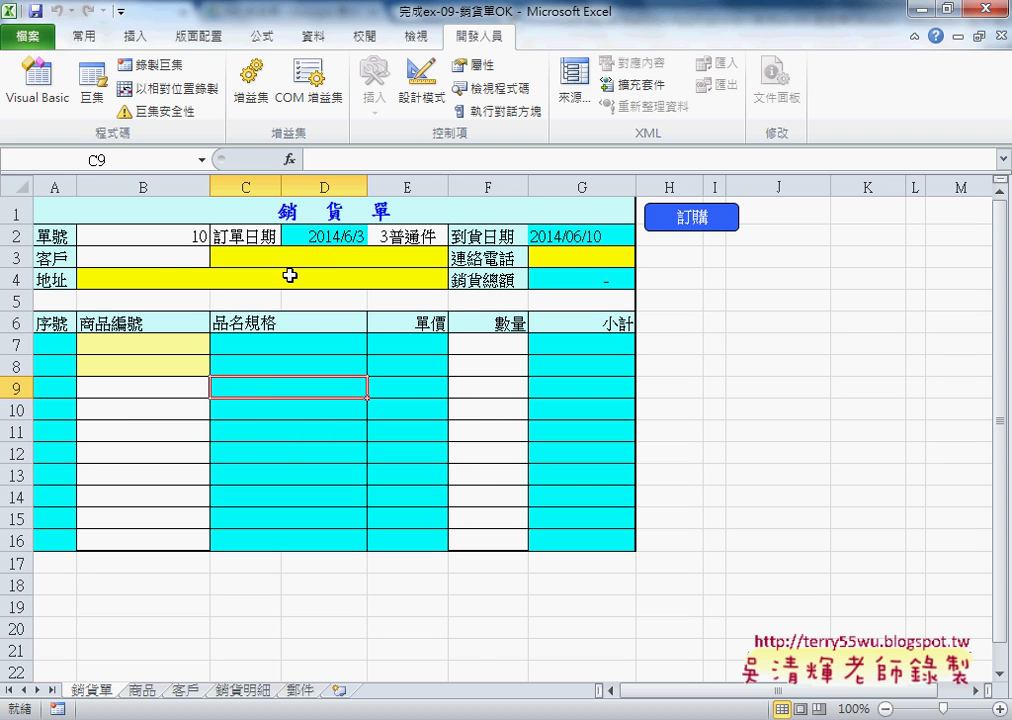
click(180, 258)
click(219, 257)
click(190, 283)
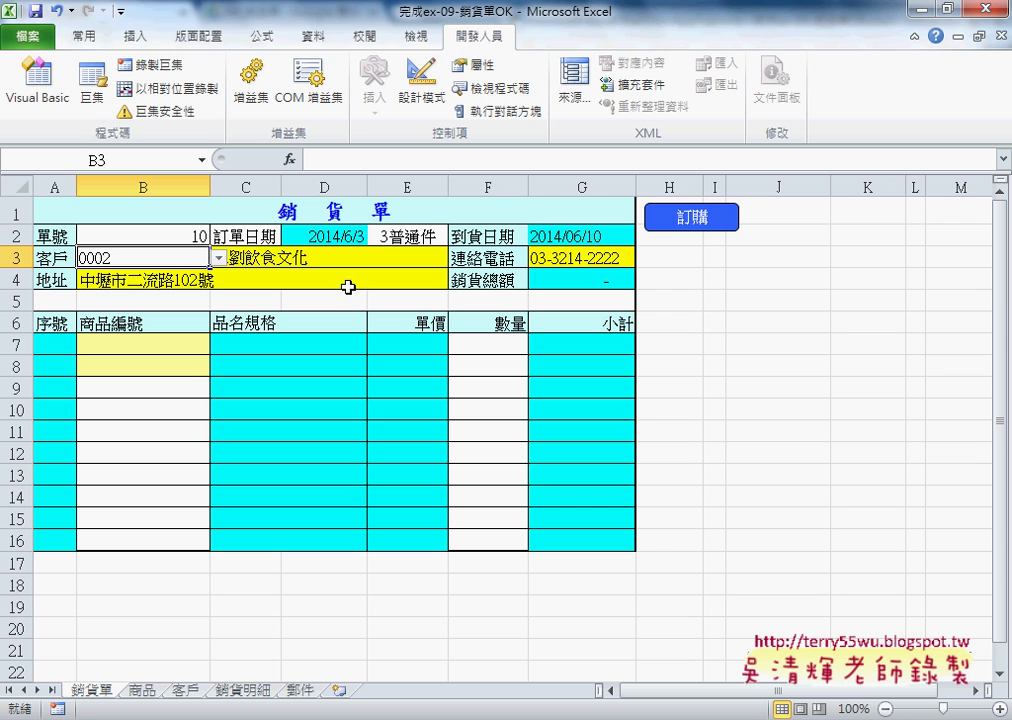
Pick products A2101, A1103 and A2101 in B7, B8 and B9.
click(163, 345)
click(219, 344)
click(172, 372)
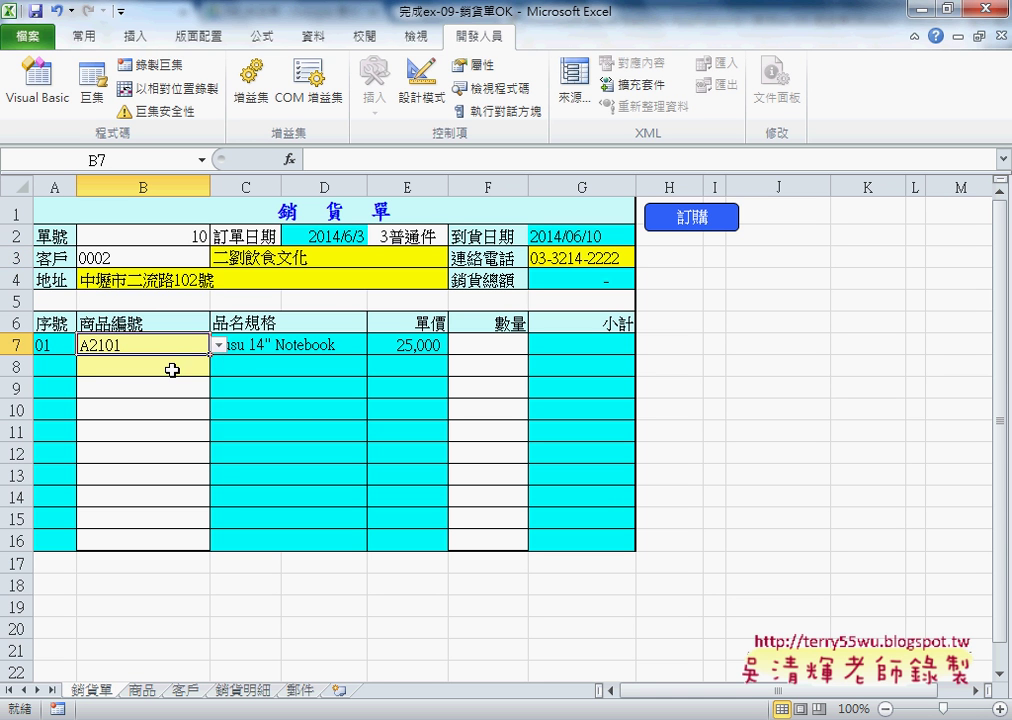
click(172, 371)
click(219, 366)
click(151, 397)
click(169, 390)
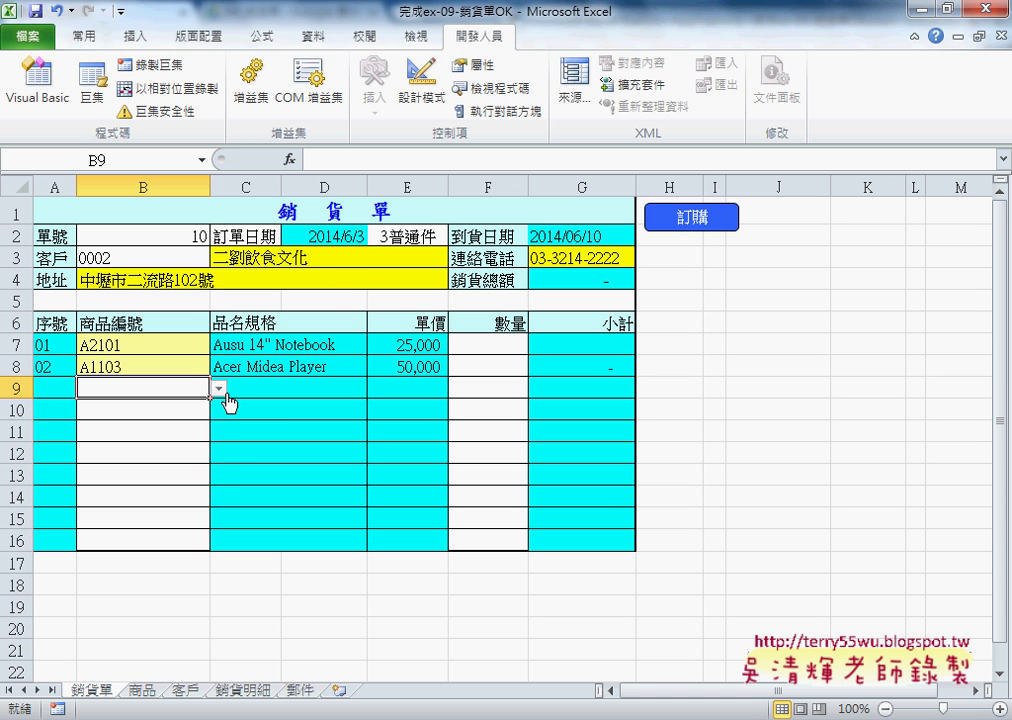
click(219, 388)
click(169, 429)
Set quantity 2 in F7, F8 and F9.
click(505, 345)
click(537, 344)
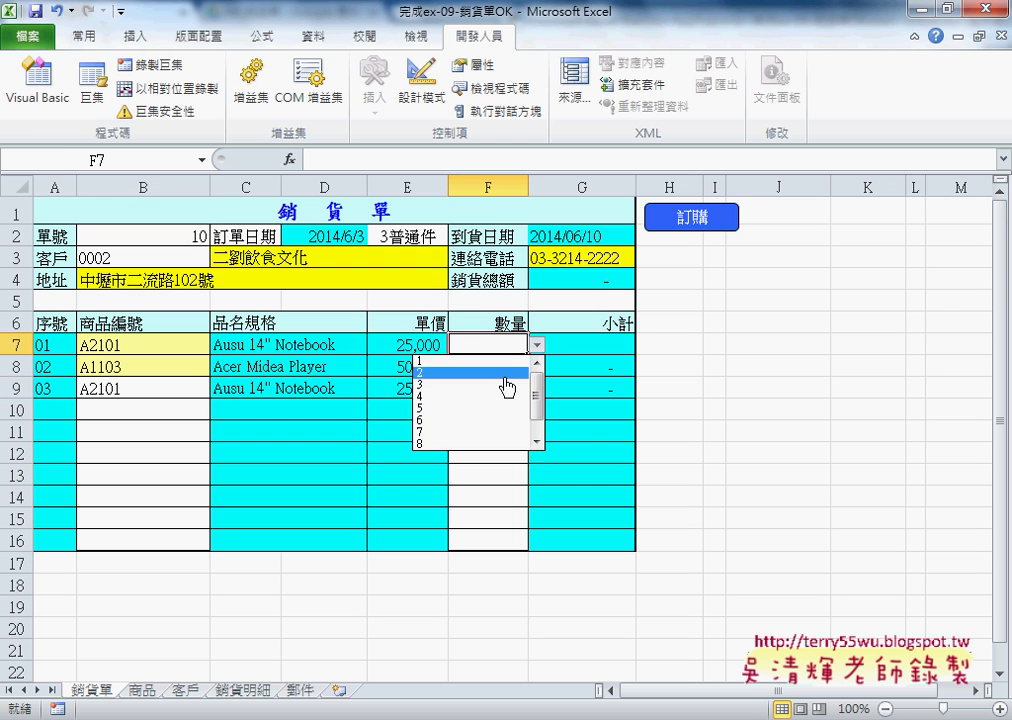
click(506, 374)
click(515, 368)
click(537, 366)
click(510, 394)
click(520, 390)
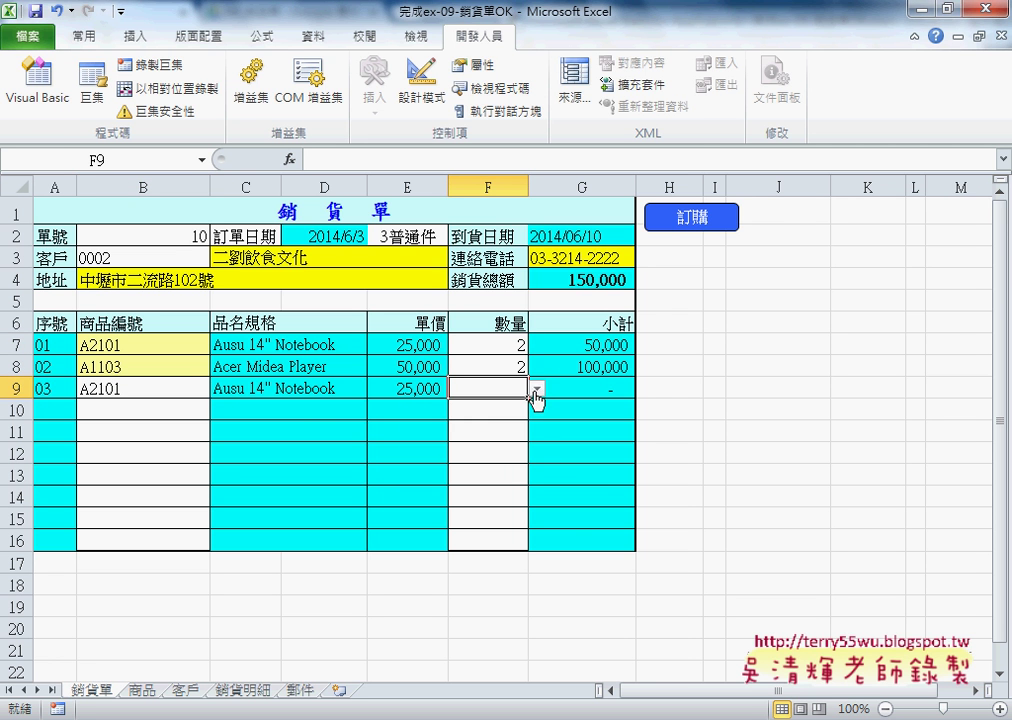
click(537, 395)
click(510, 417)
Run 訂購 to completion with its breakpoint removed, then view 銷貨明細.
click(690, 216)
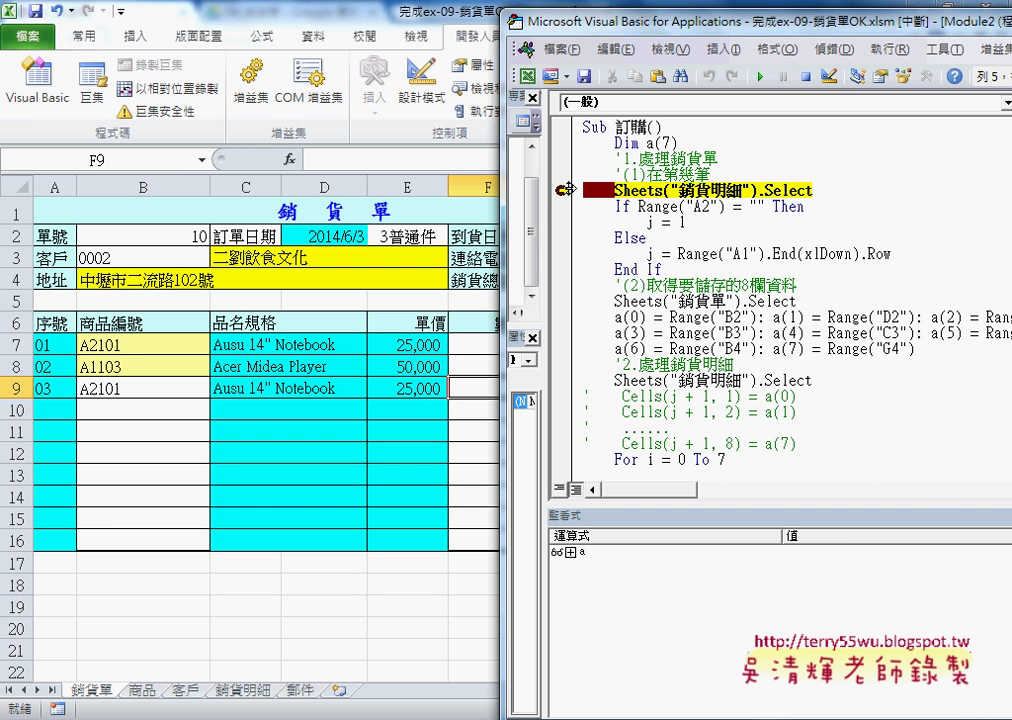
click(565, 190)
key(F5)
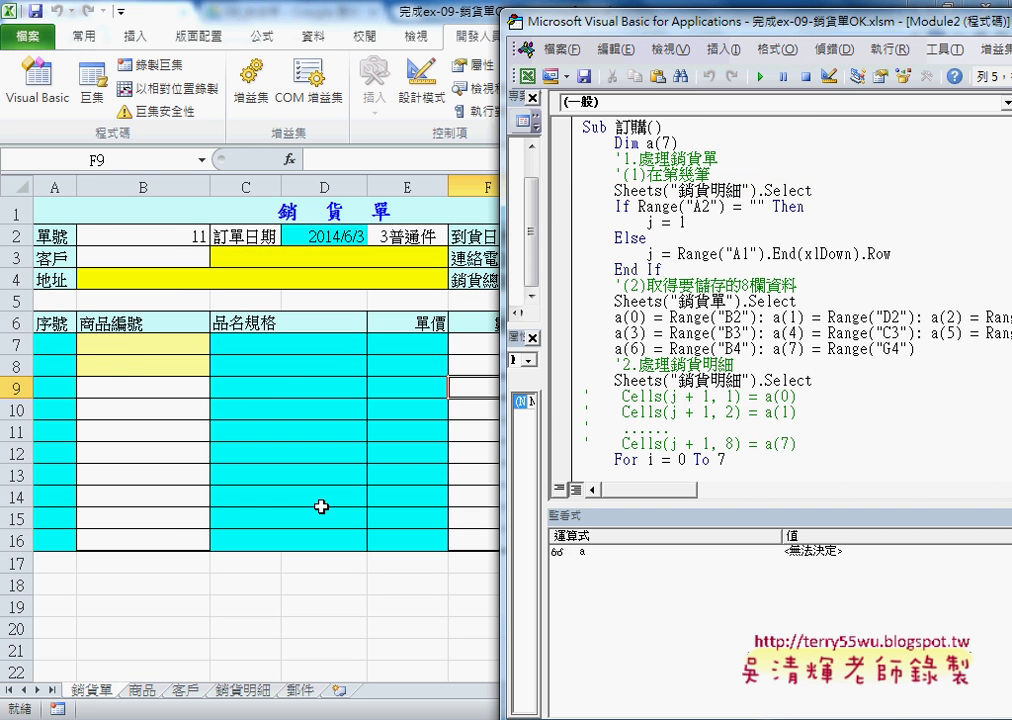
click(253, 697)
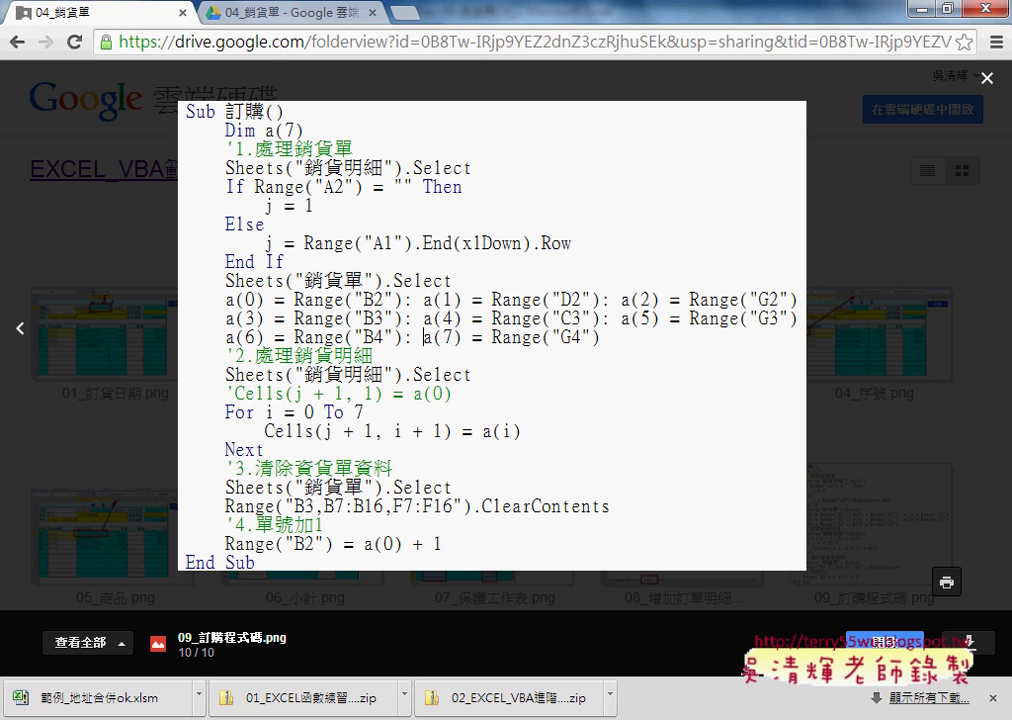
Close the image preview, find the Sub 訂購() file in the folder, and open it in Google Docs.
click(988, 79)
click(75, 43)
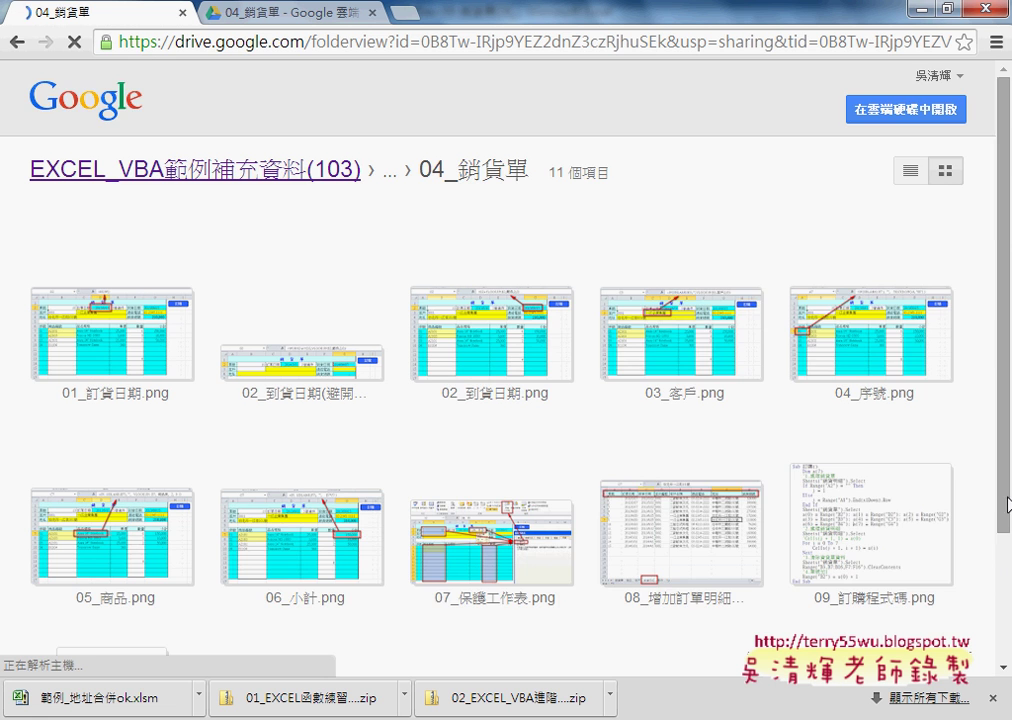
scroll(195, 577, down, 3)
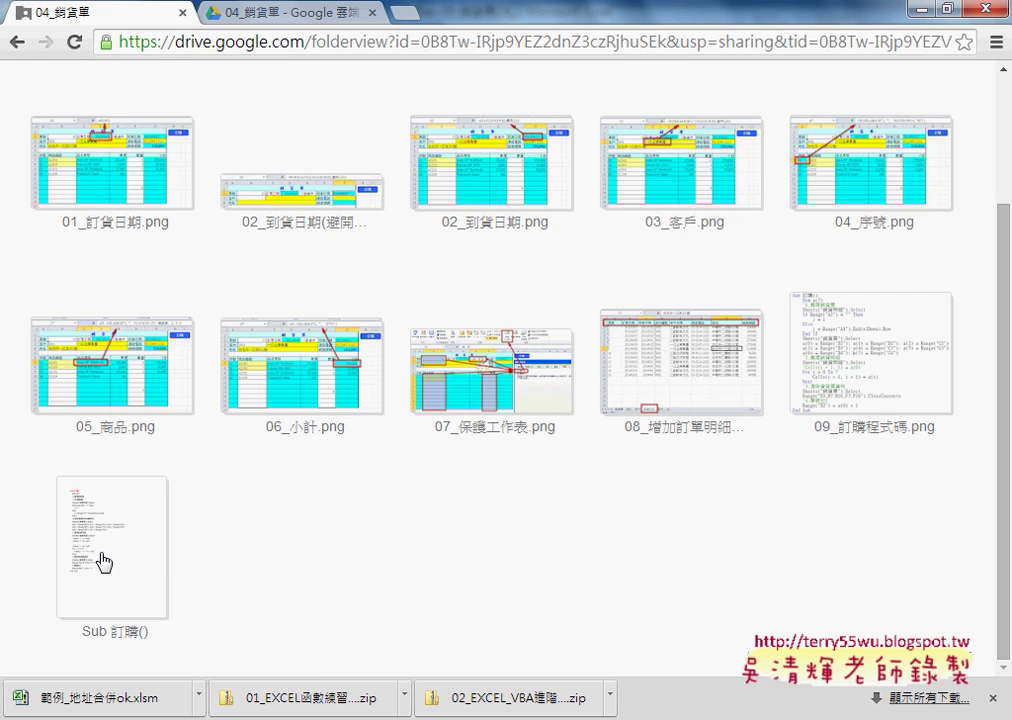
click(115, 558)
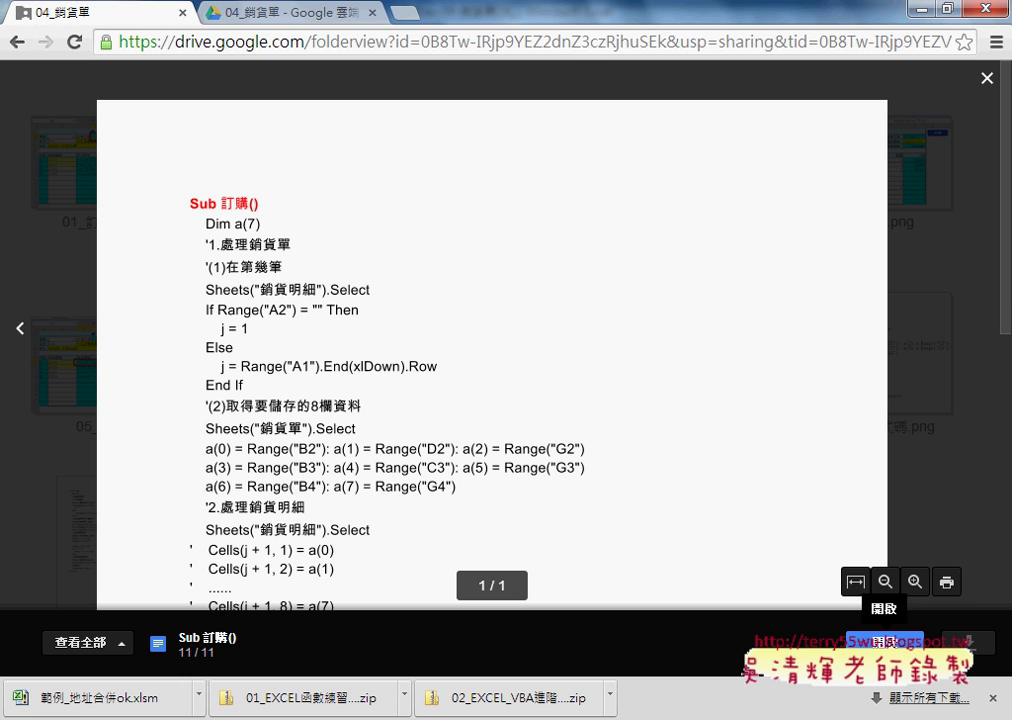
drag(194, 201, 324, 537)
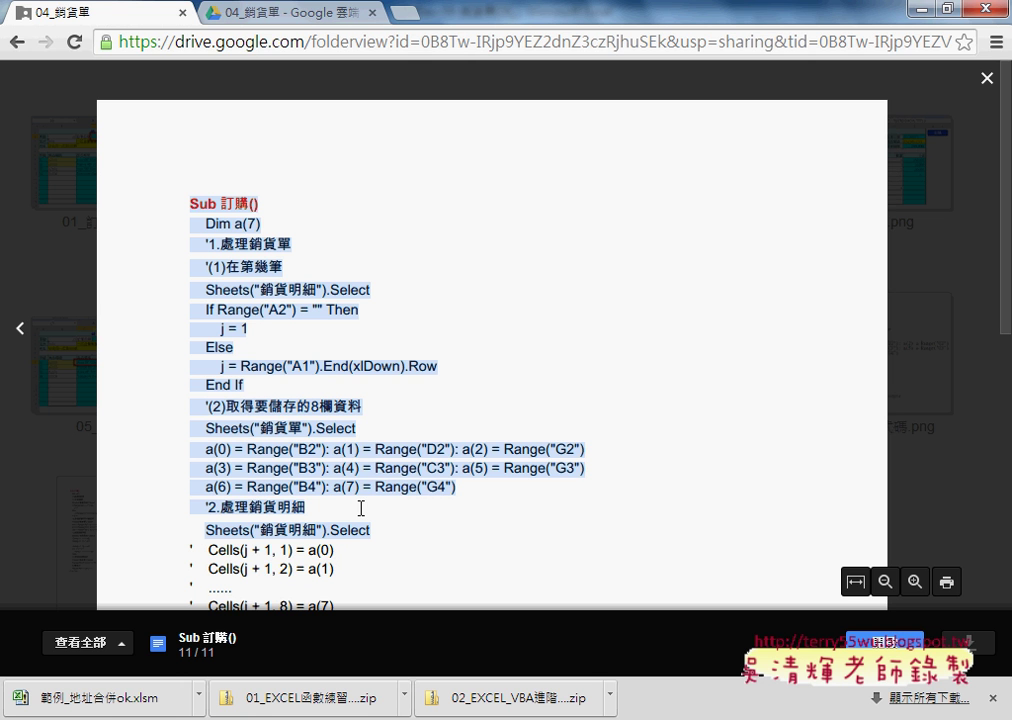
click(860, 642)
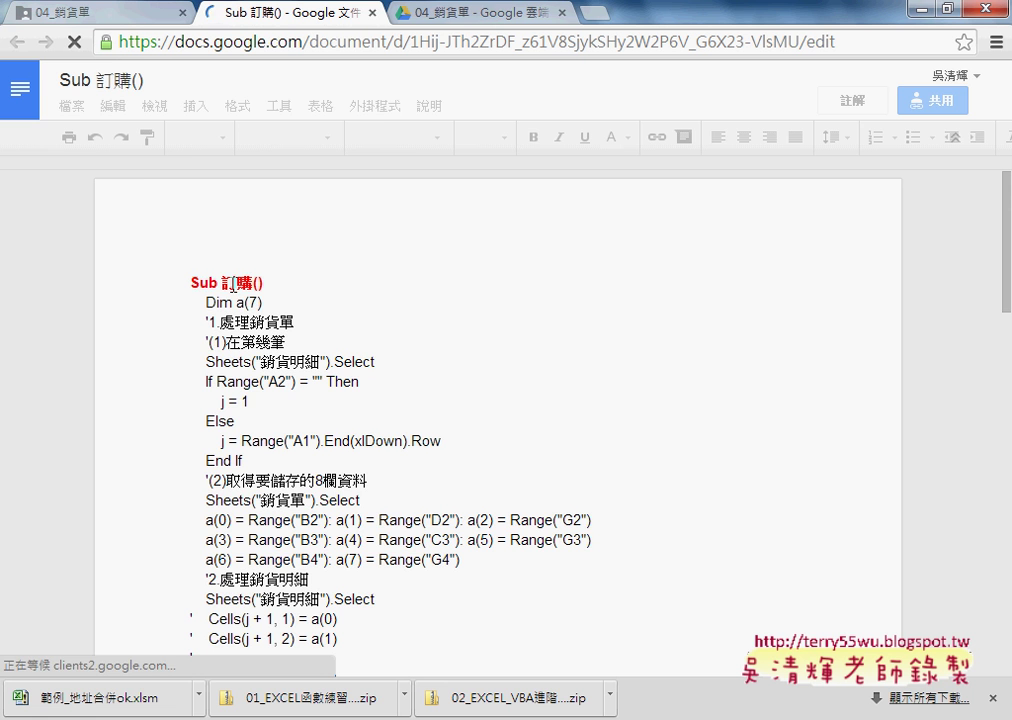
Select all the Sub 訂購() text and scroll down to End Sub.
key(ctrl+a)
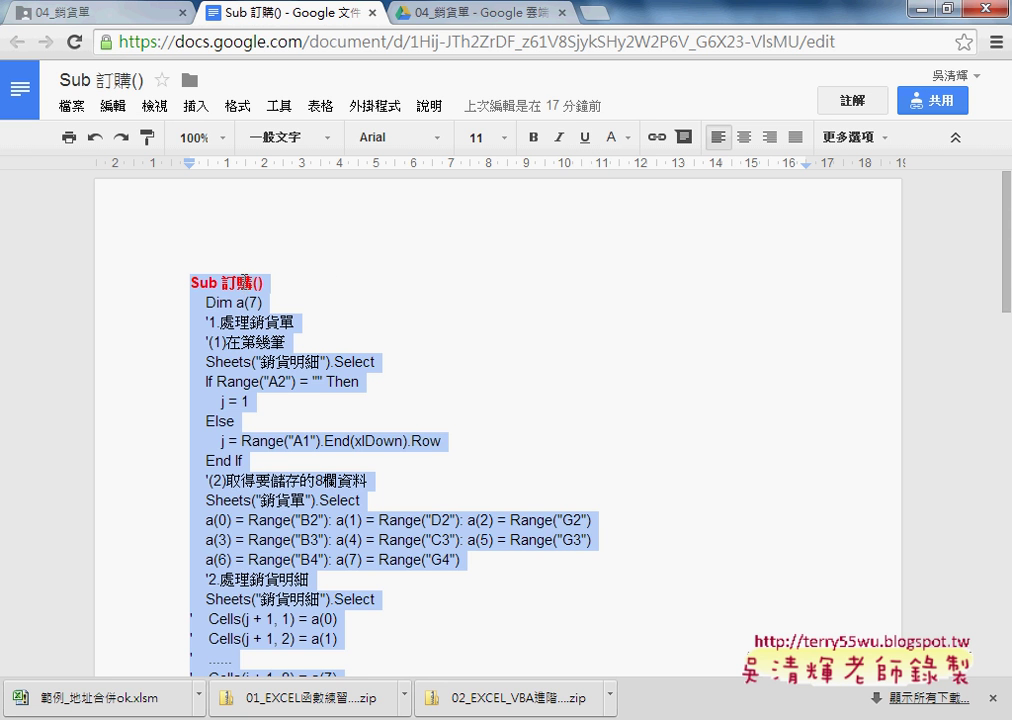
scroll(348, 424, down, 4)
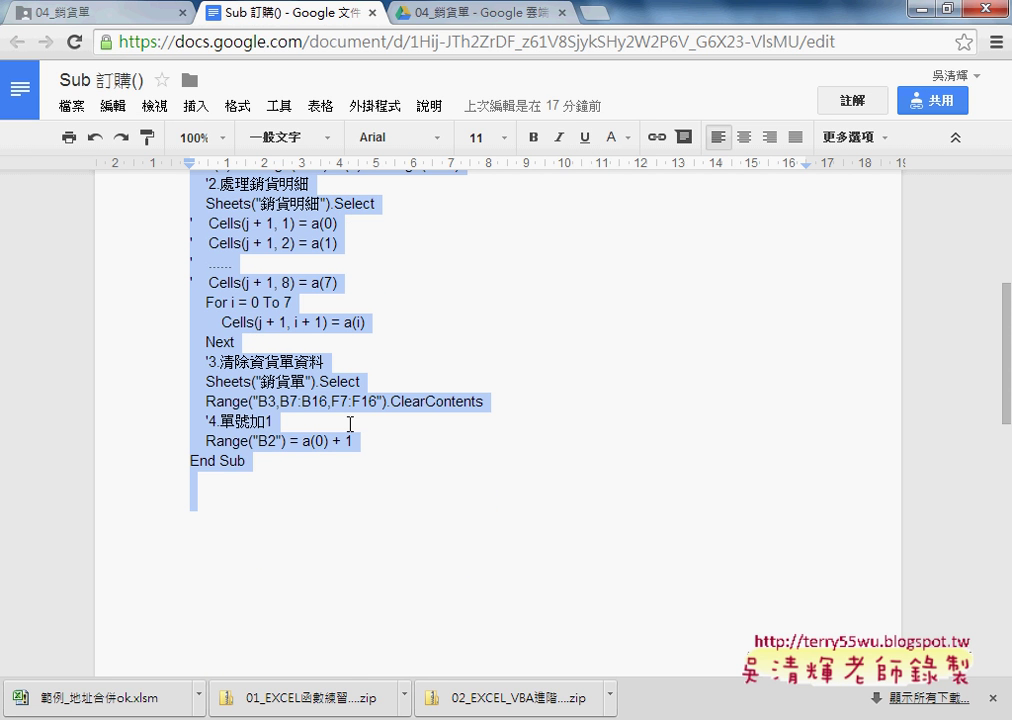